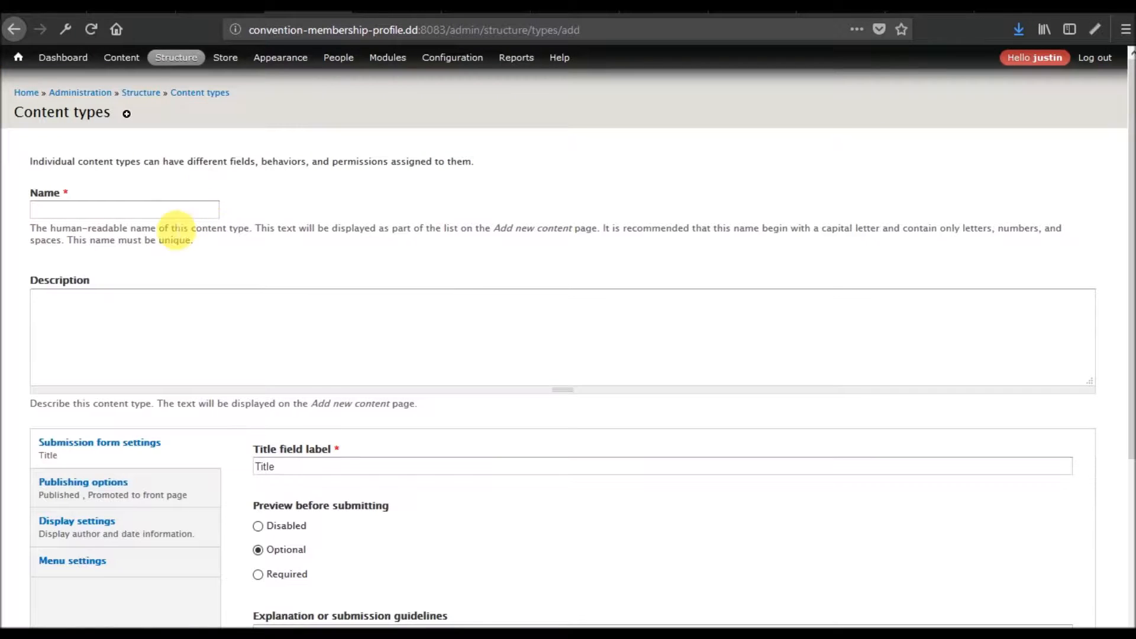
- Create the content type Shirt Product Display, not promoted to the front page and without author and date information
left_click(175, 212)
type("Shirt Product Displa")
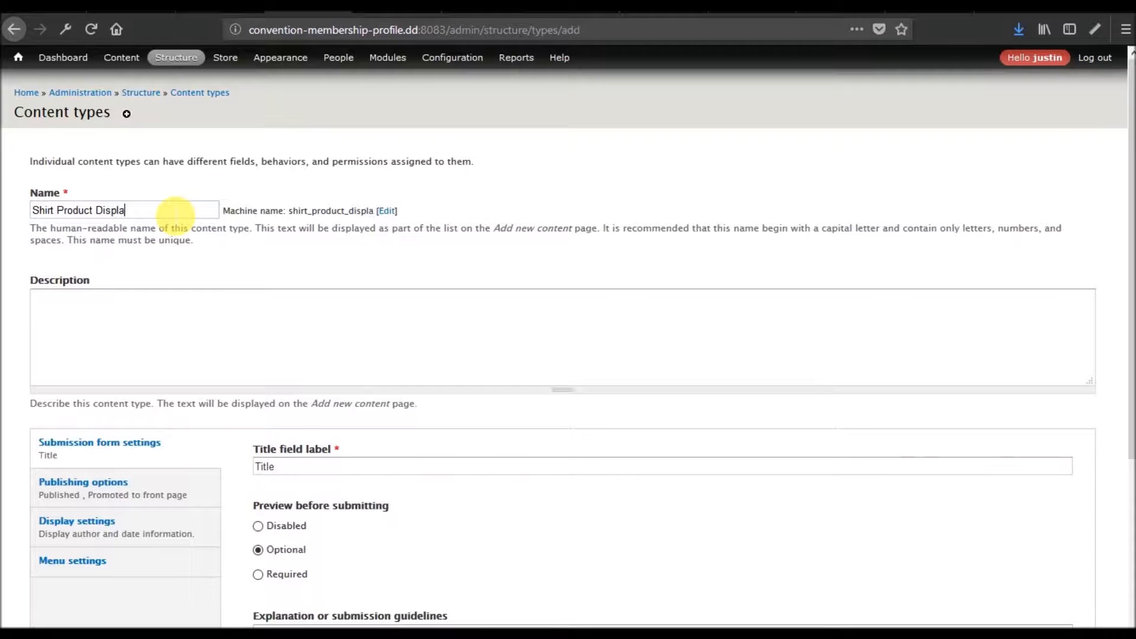
left_click(122, 476)
left_click(306, 496)
left_click(144, 523)
left_click(324, 448)
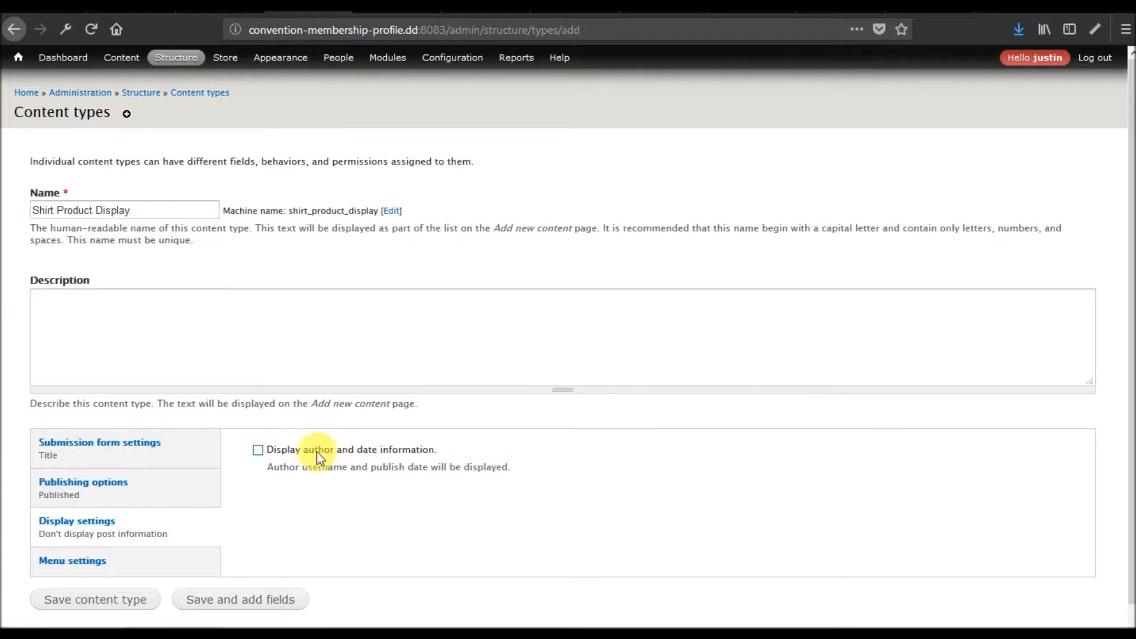
scroll(243, 425, "down", 1)
left_click(95, 575)
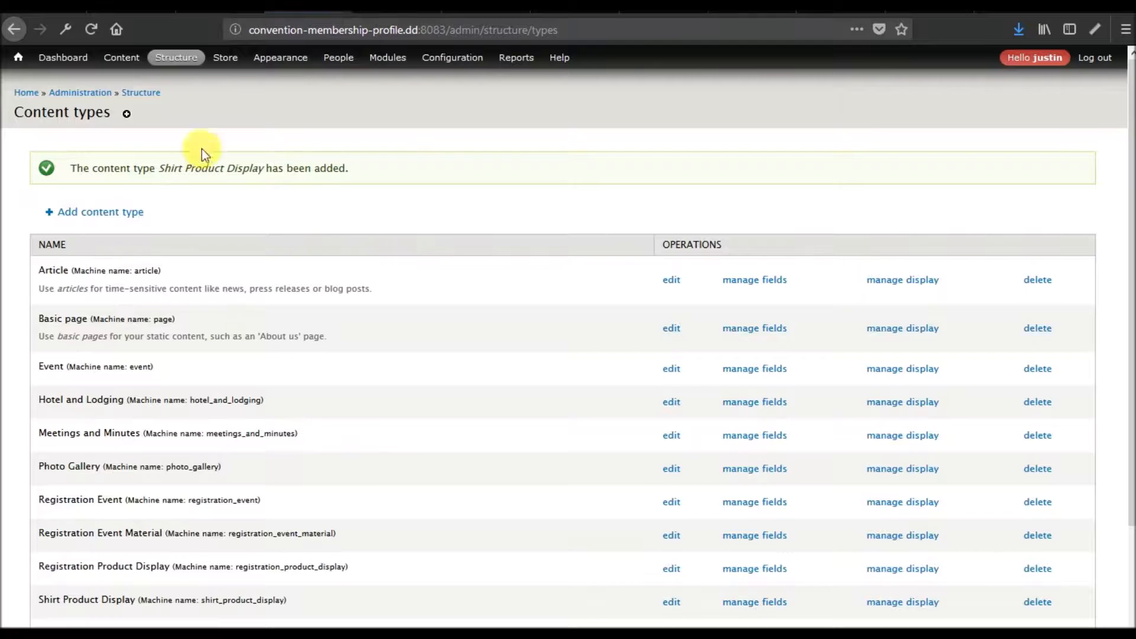
- Start another new content type and name it Meal Product Display
mouse_move(176, 57)
mouse_move(182, 118)
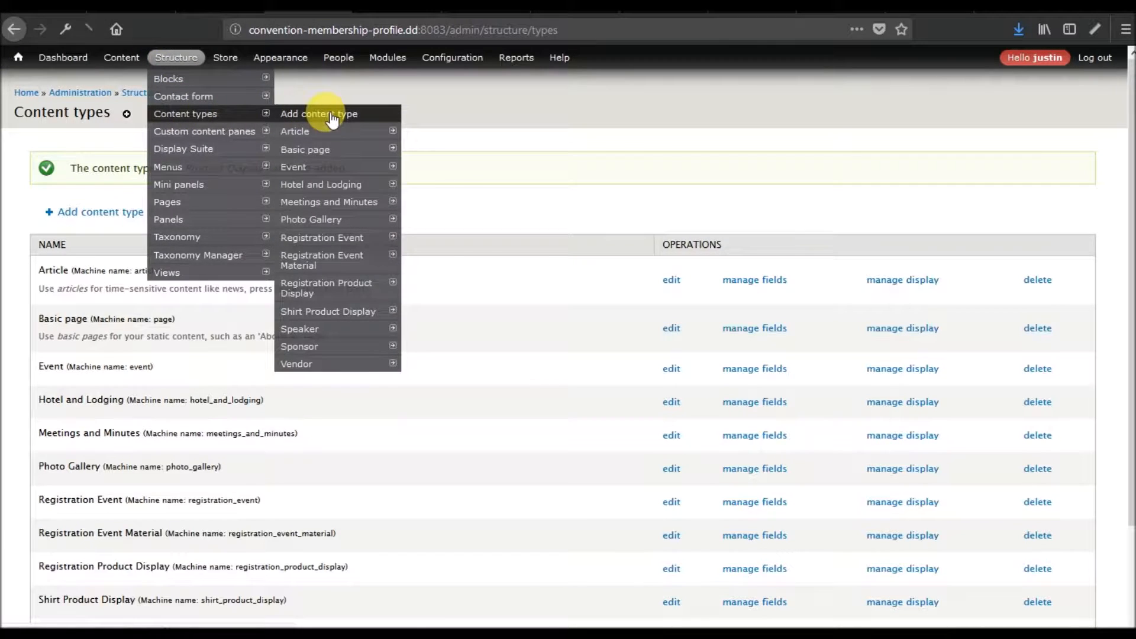
left_click(331, 115)
type("Mea")
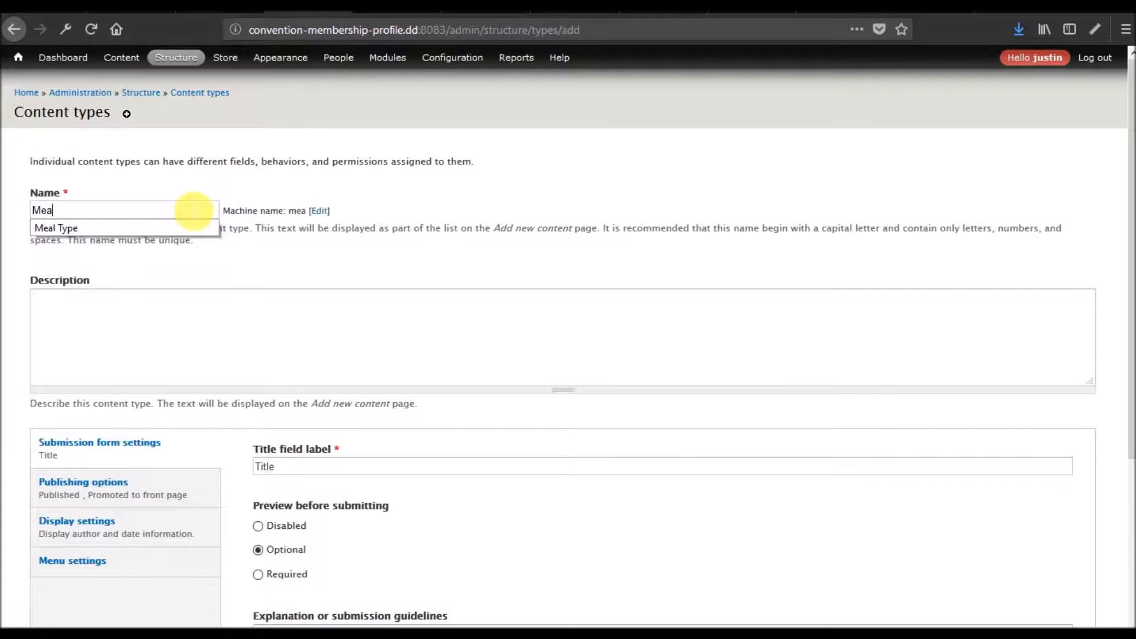
type("l Product DSisplay")
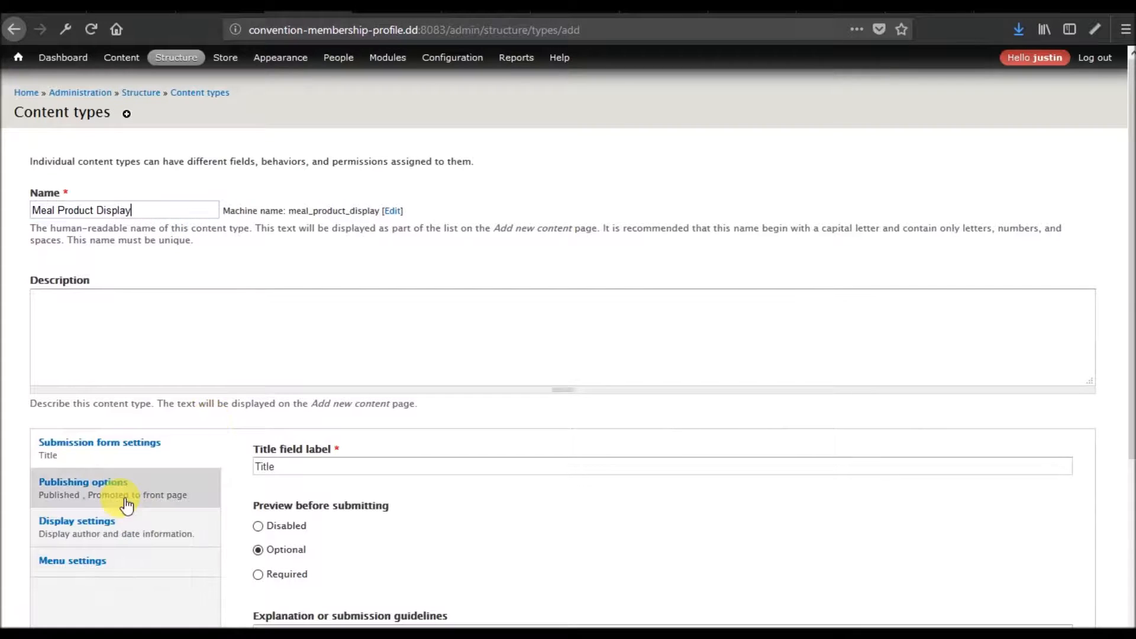
- Turn off front page promotion and author and date information for Meal Product Display, and save the content type
left_click(127, 504)
left_click(292, 497)
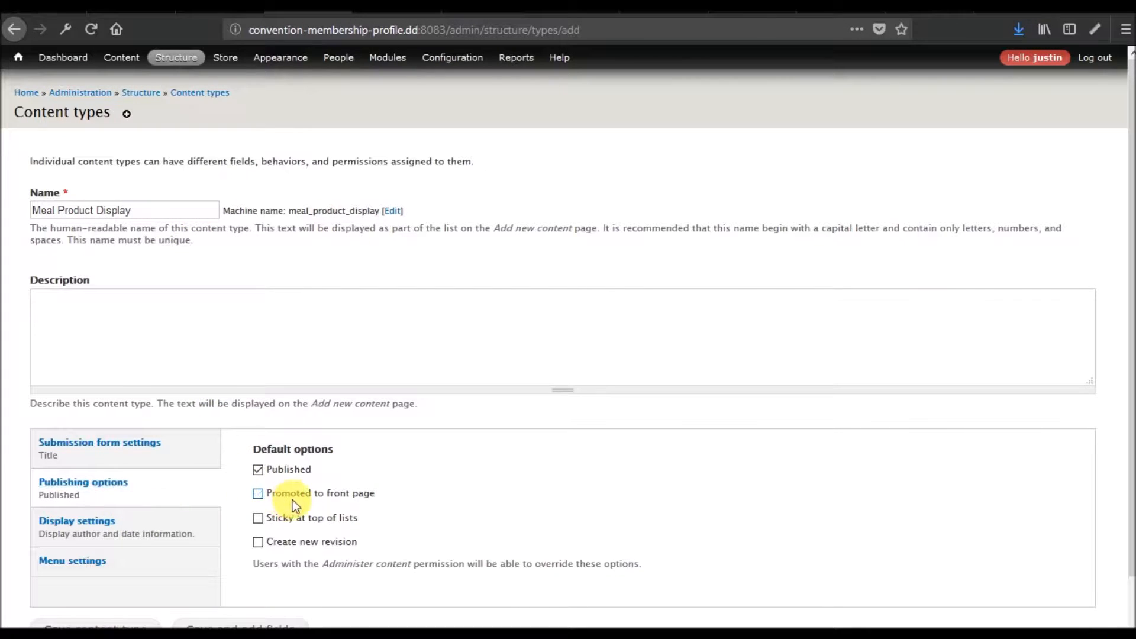
left_click(144, 540)
left_click(321, 449)
left_click(110, 609)
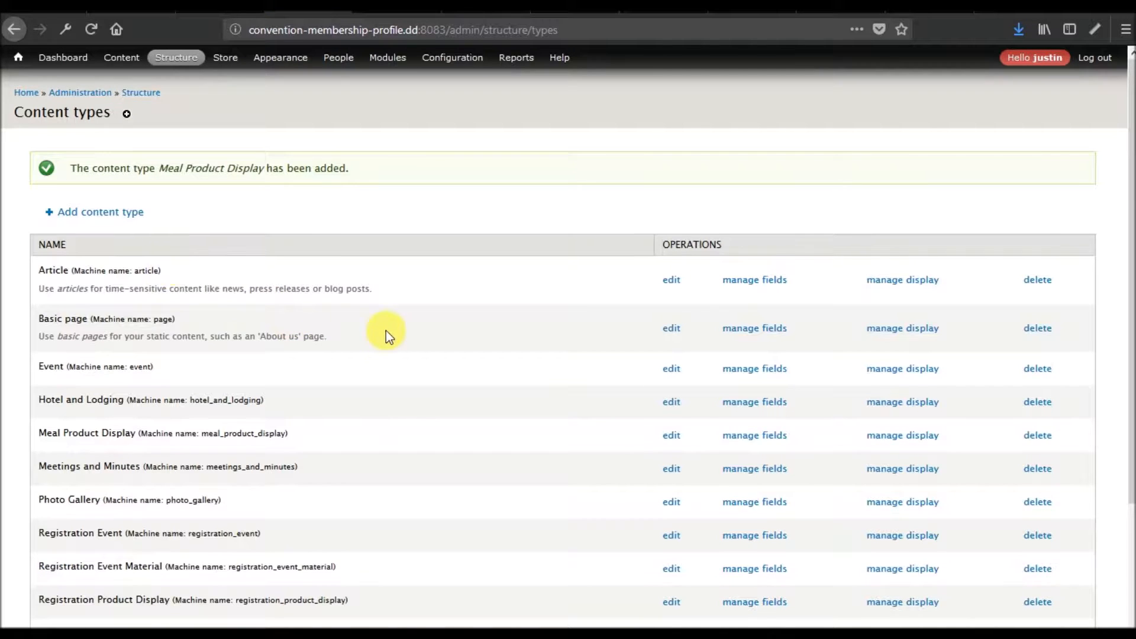
- Add the existing entity reference field field_ref_reg_event (Referenced Registration Event) to the Shirt Product Display content type
scroll(386, 330, "down", 3)
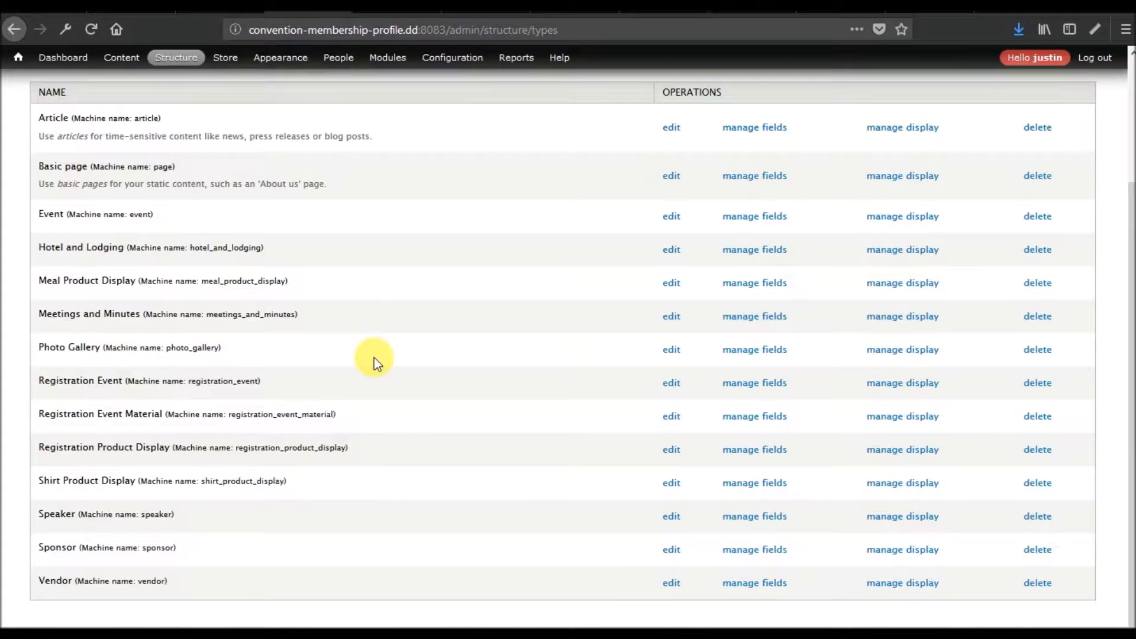
left_click(764, 485)
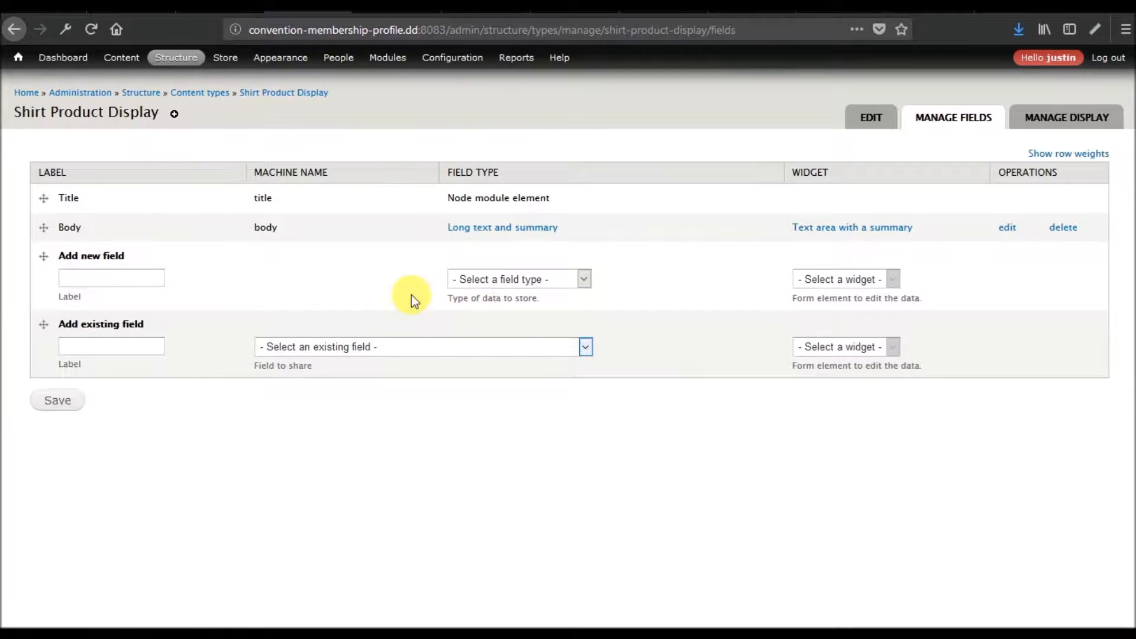
left_click(379, 352)
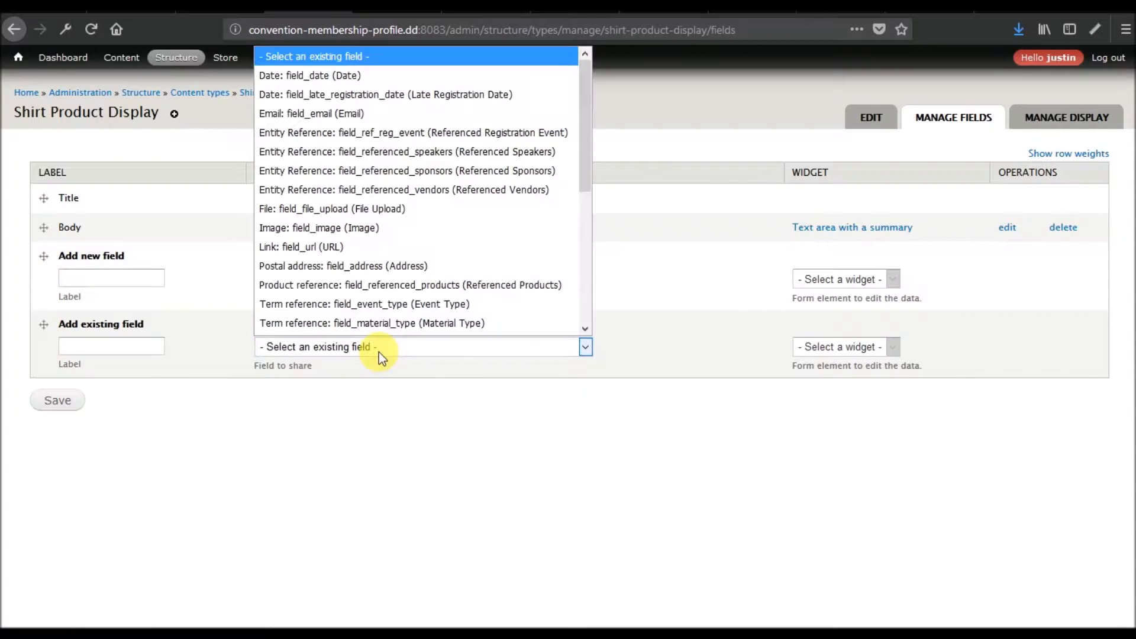
left_click(428, 133)
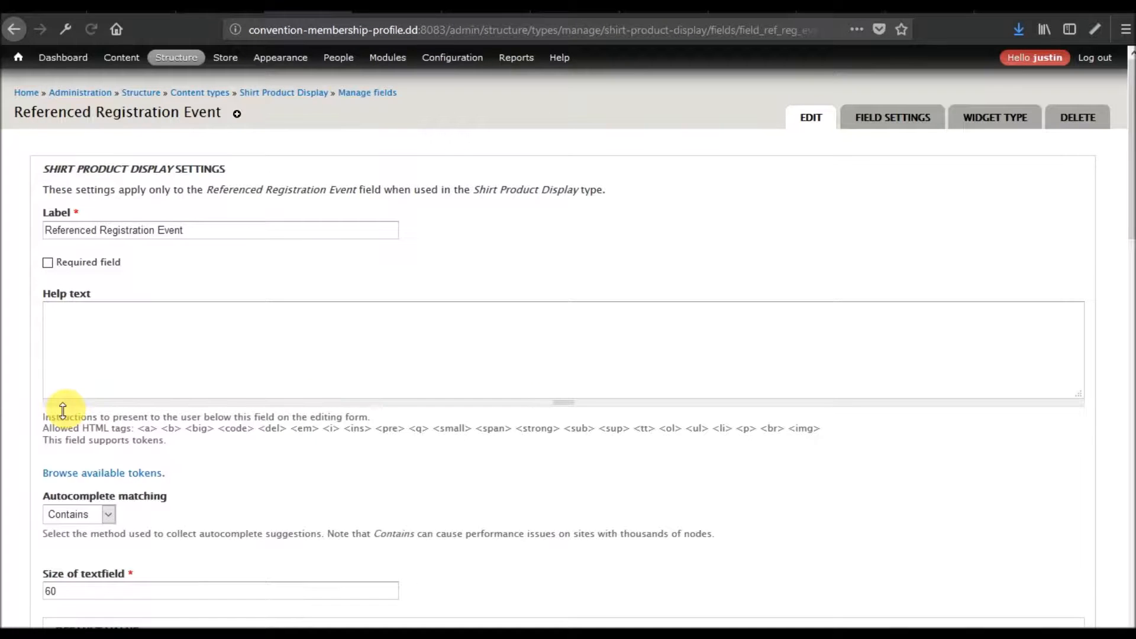
- Enable Entity reference prepopulate for the Referenced Registration Event field
scroll(255, 360, "down", 15)
scroll(255, 360, "up", 6)
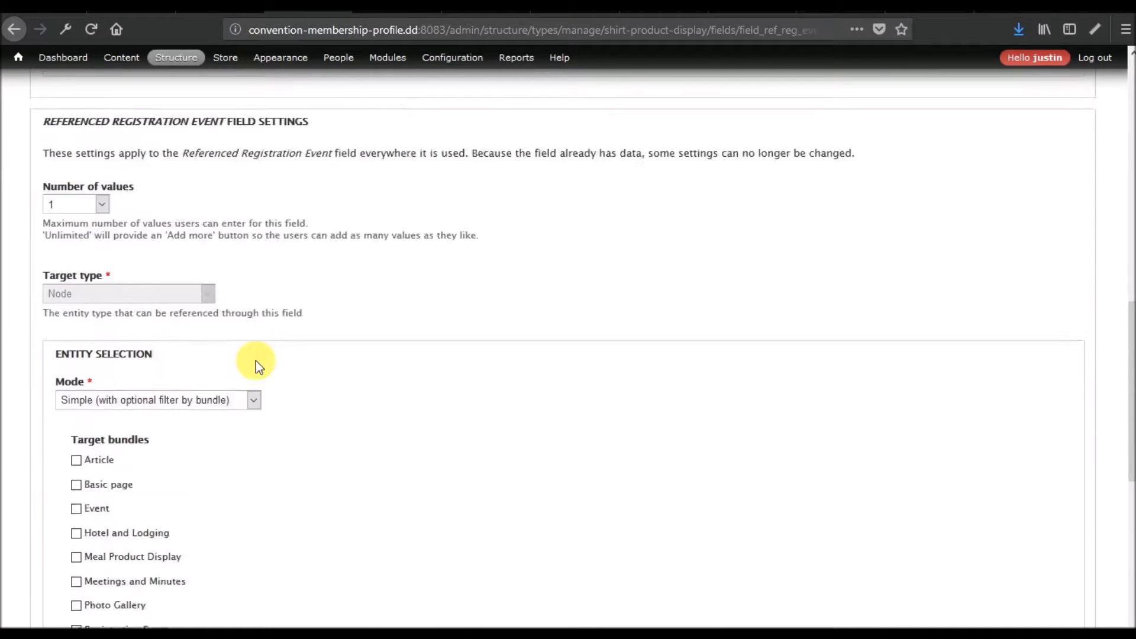
scroll(255, 360, "up", 6)
left_click(60, 403)
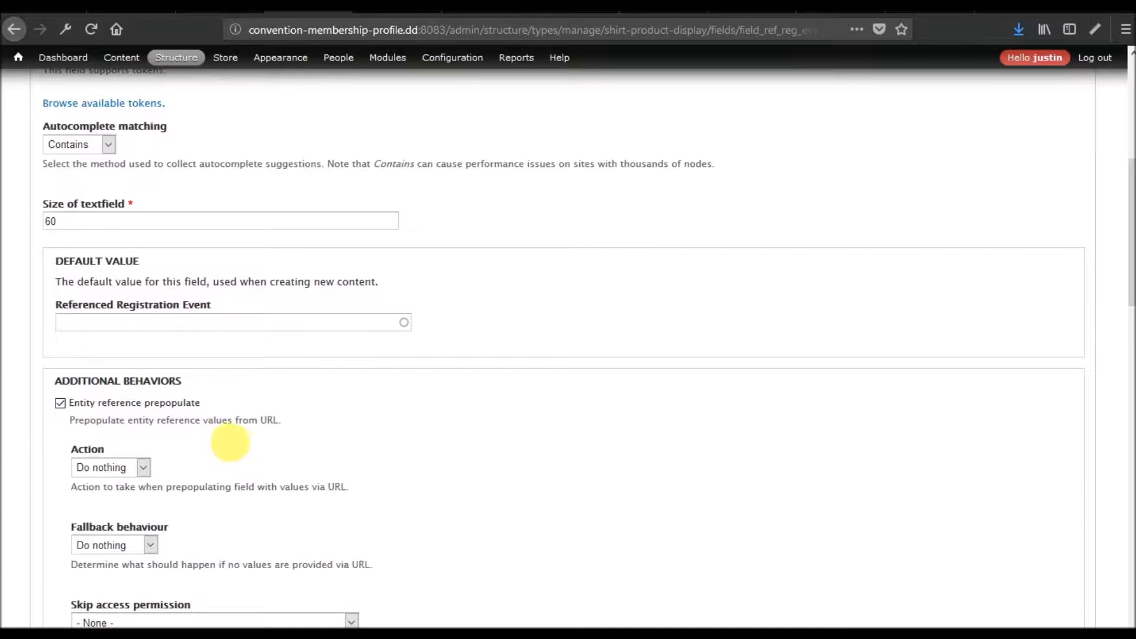
scroll(230, 443, "down", 10)
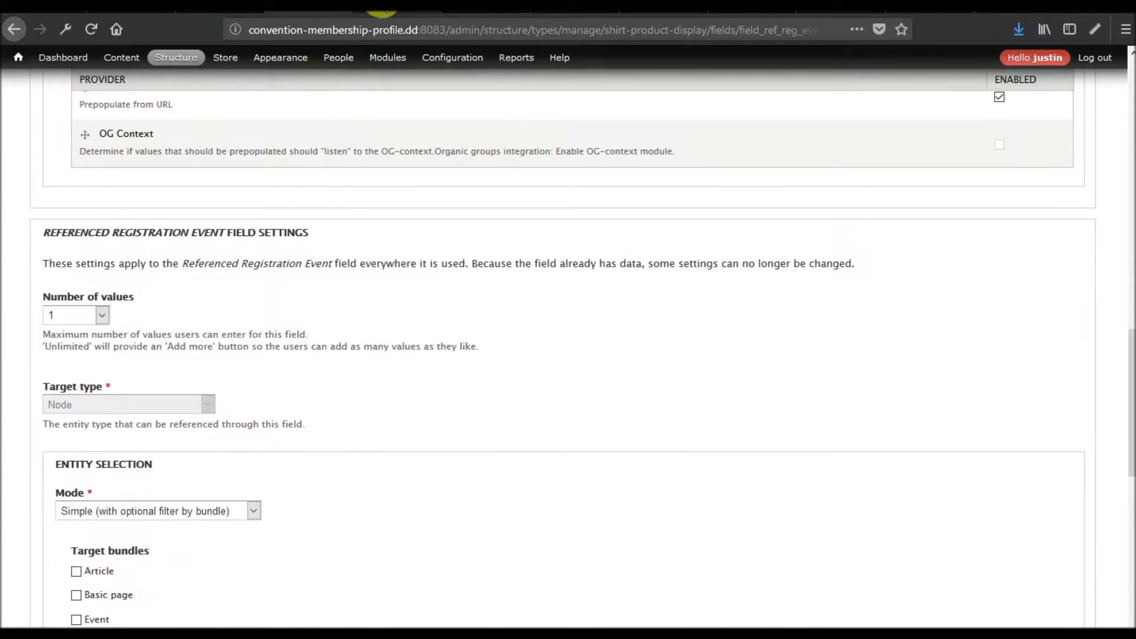
- Open the 2018 Perfectly Optimized Annual Conference page in another browser tab, and return to the field settings
left_click(382, 6)
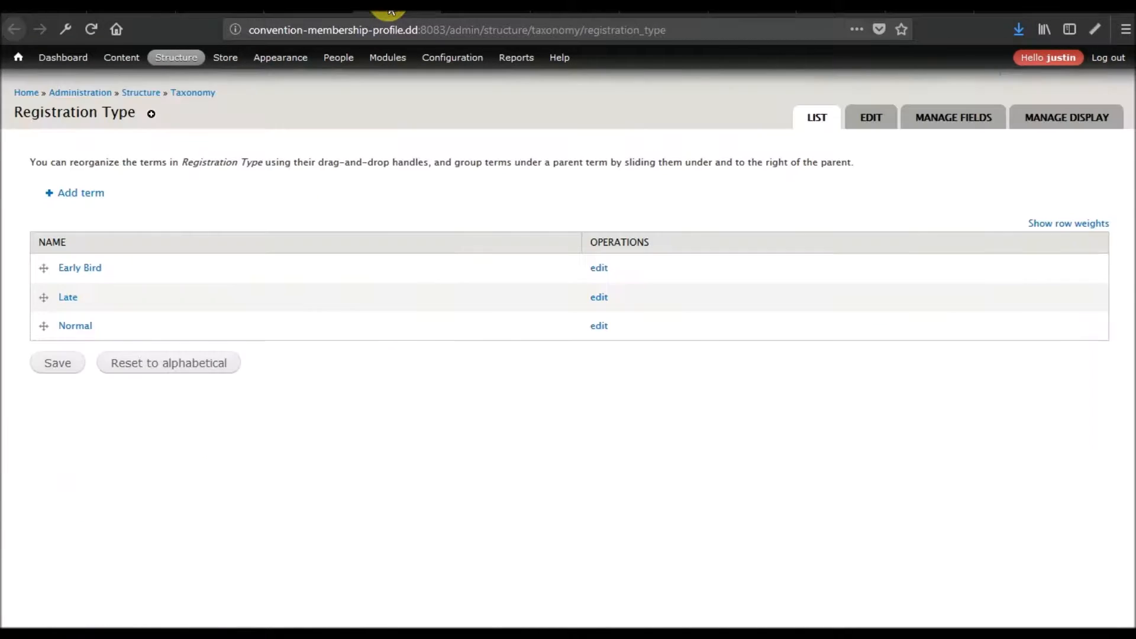
left_click(124, 58)
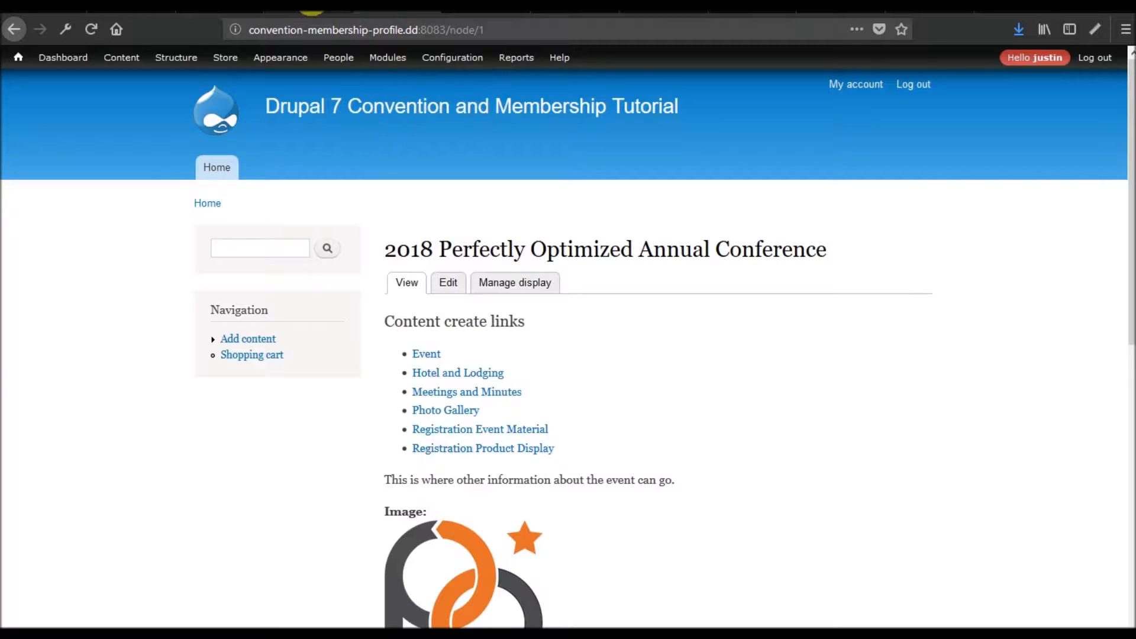
left_click(305, 7)
- Save the Referenced Registration Event field settings with Registration Event as the target bundle
scroll(302, 349, "down", 9)
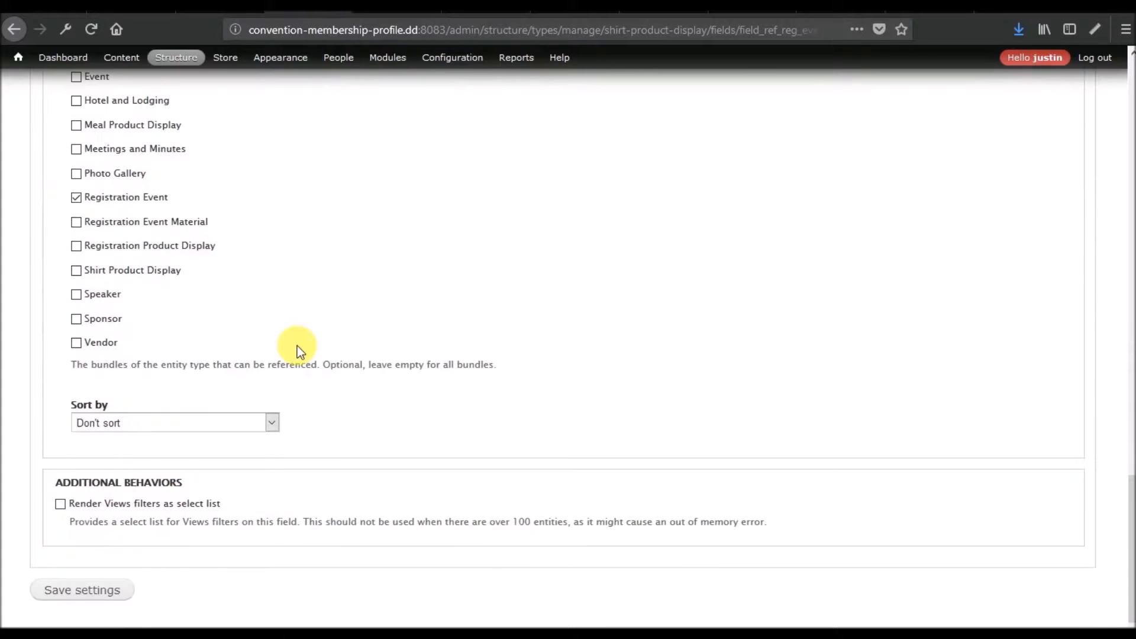
scroll(297, 346, "down", 1)
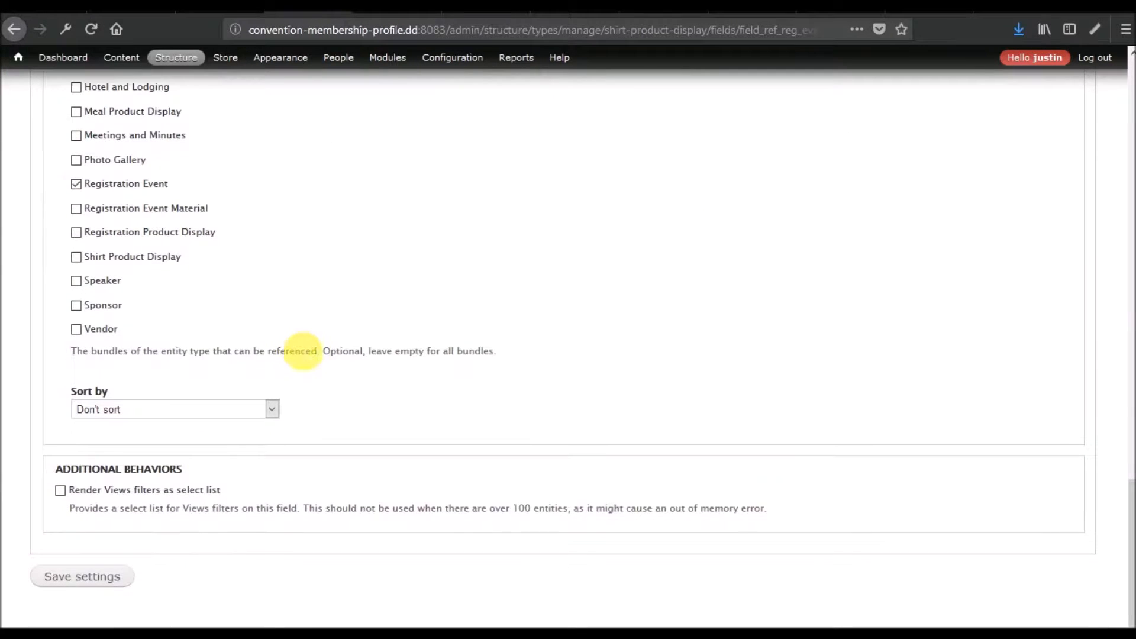
left_click(81, 578)
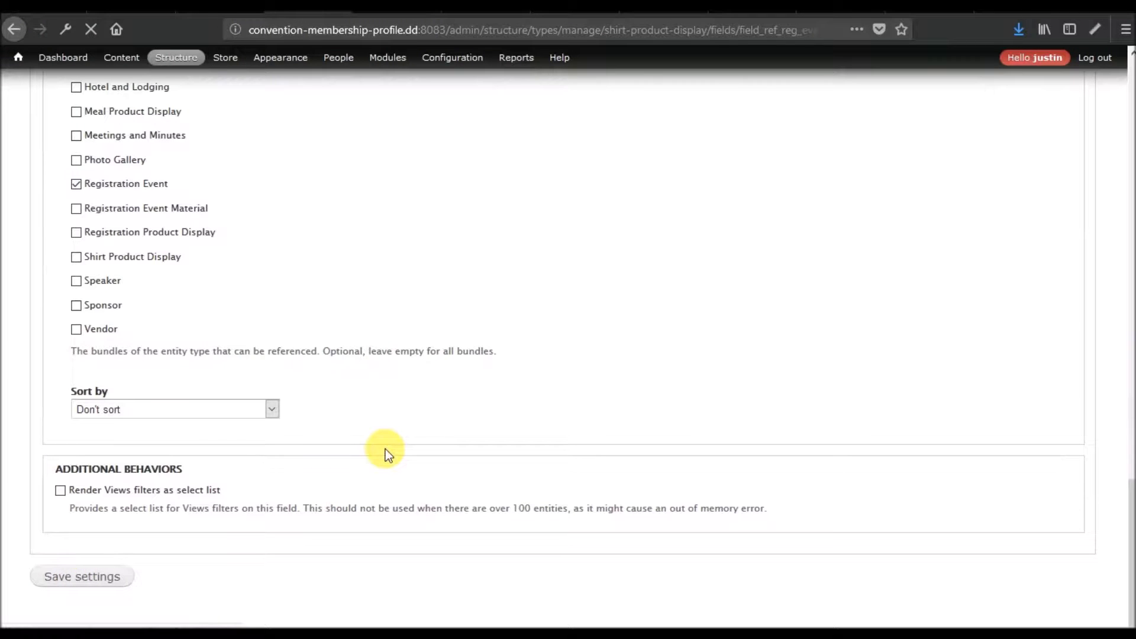
scroll(385, 449, "up", 6)
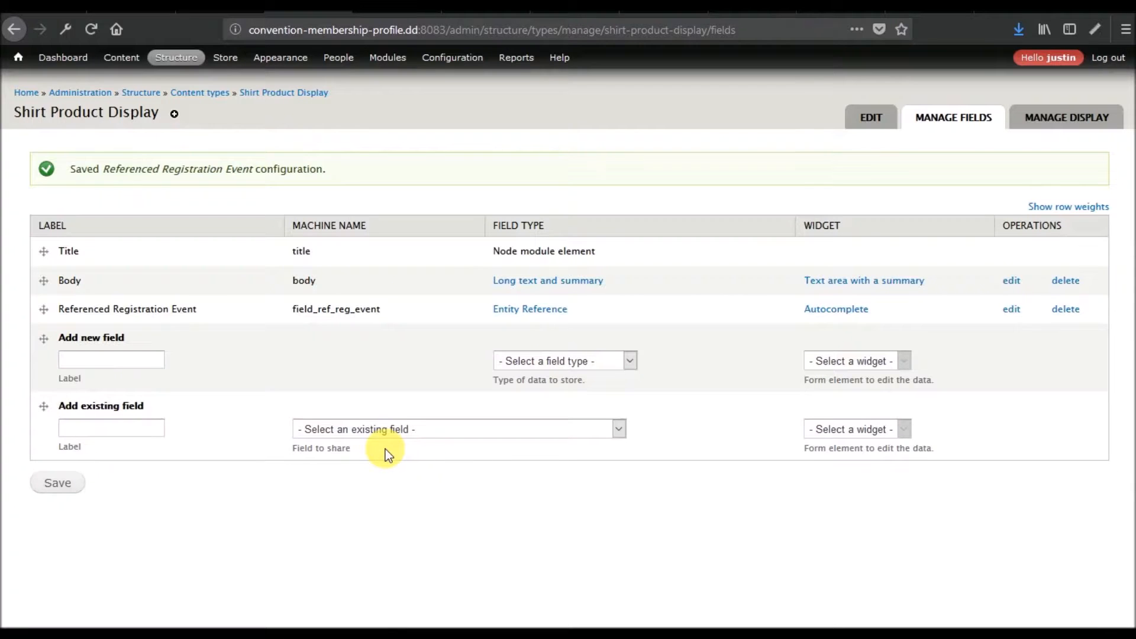
- Reload the conference page, check its content create links, and return to the Shirt Product Display fields
left_click(389, 6)
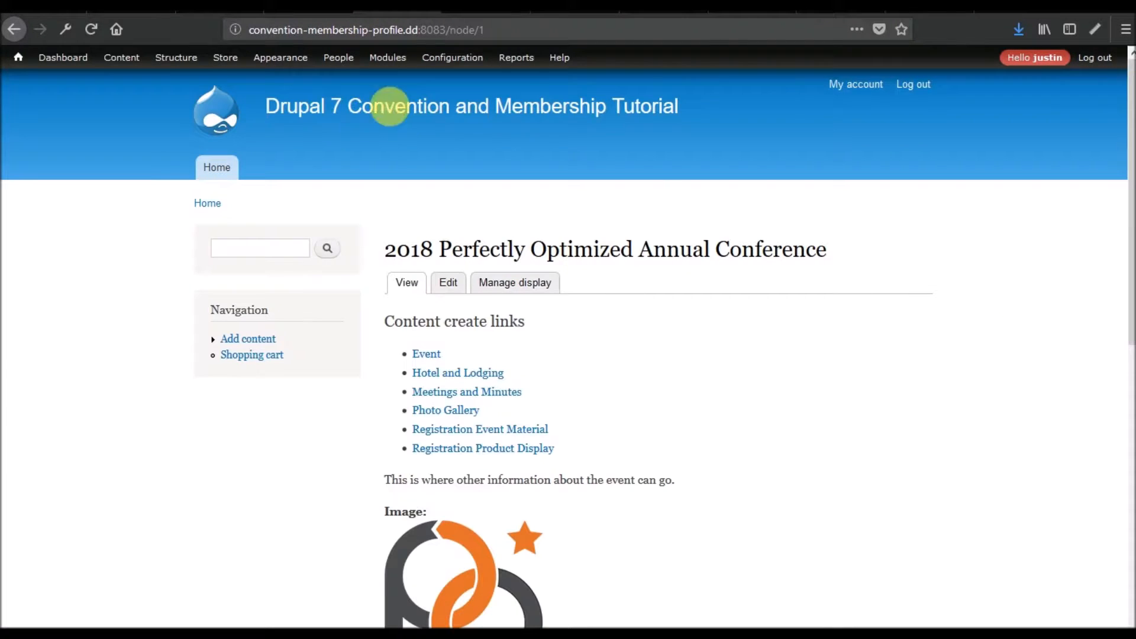
right_click(24, 299)
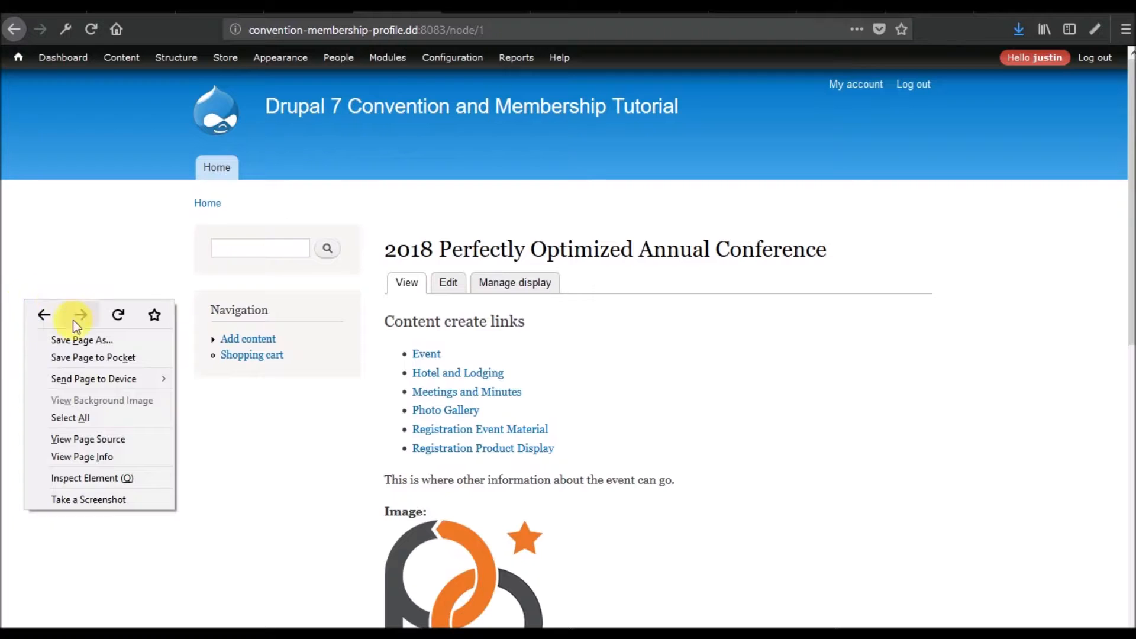
left_click(118, 315)
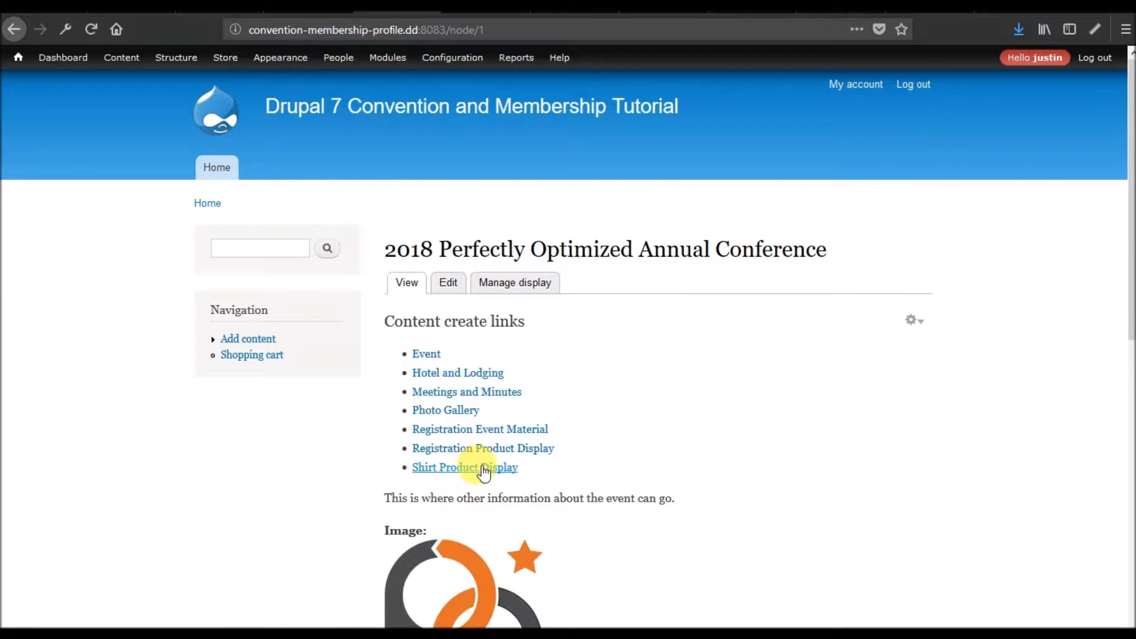
left_click(307, 3)
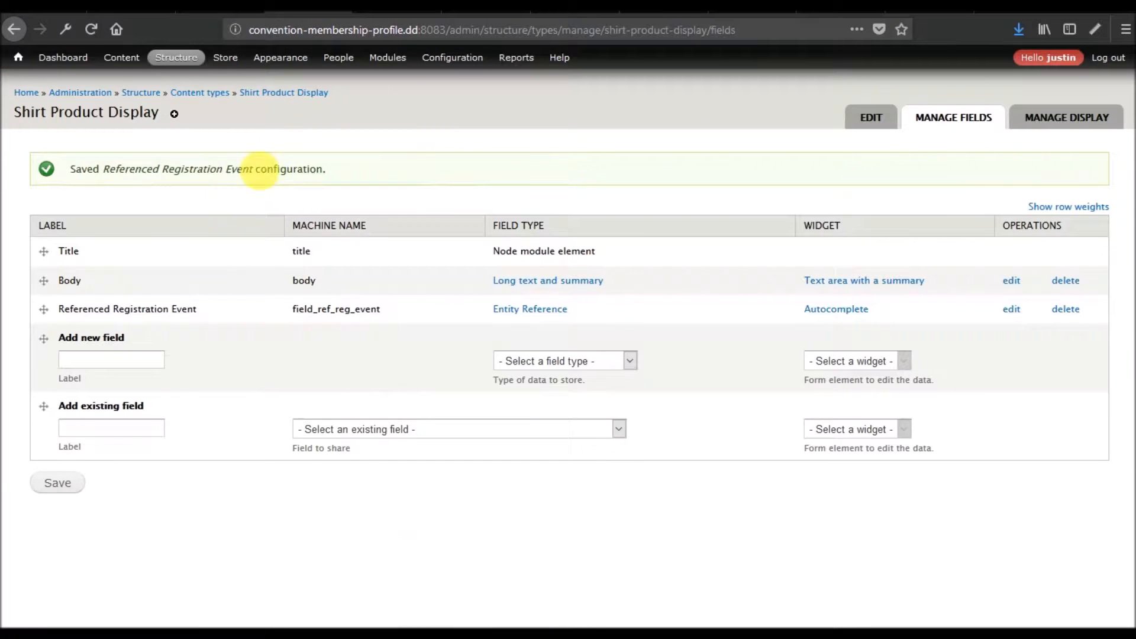
left_click(408, 429)
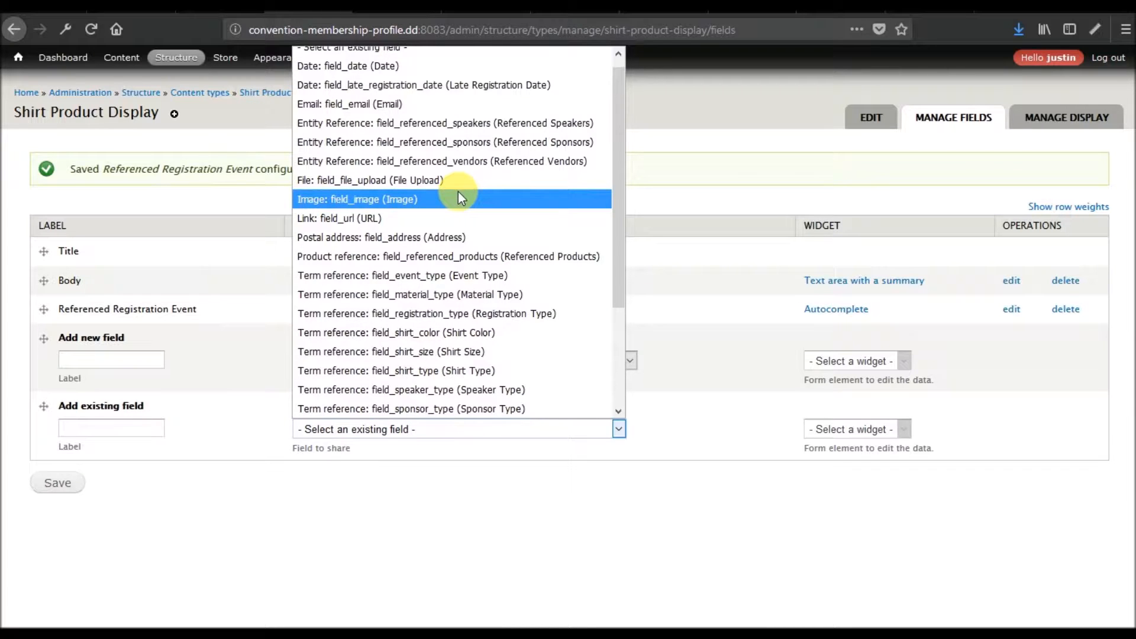
scroll(458, 192, "up", 1)
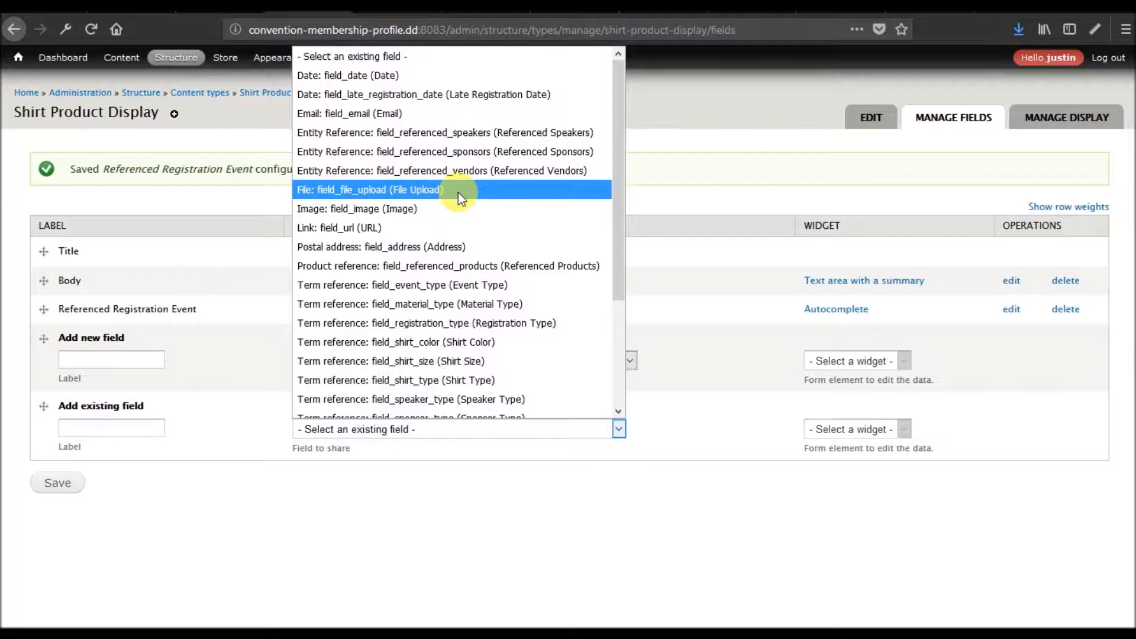
scroll(451, 411, "down", 1)
key("Escape")
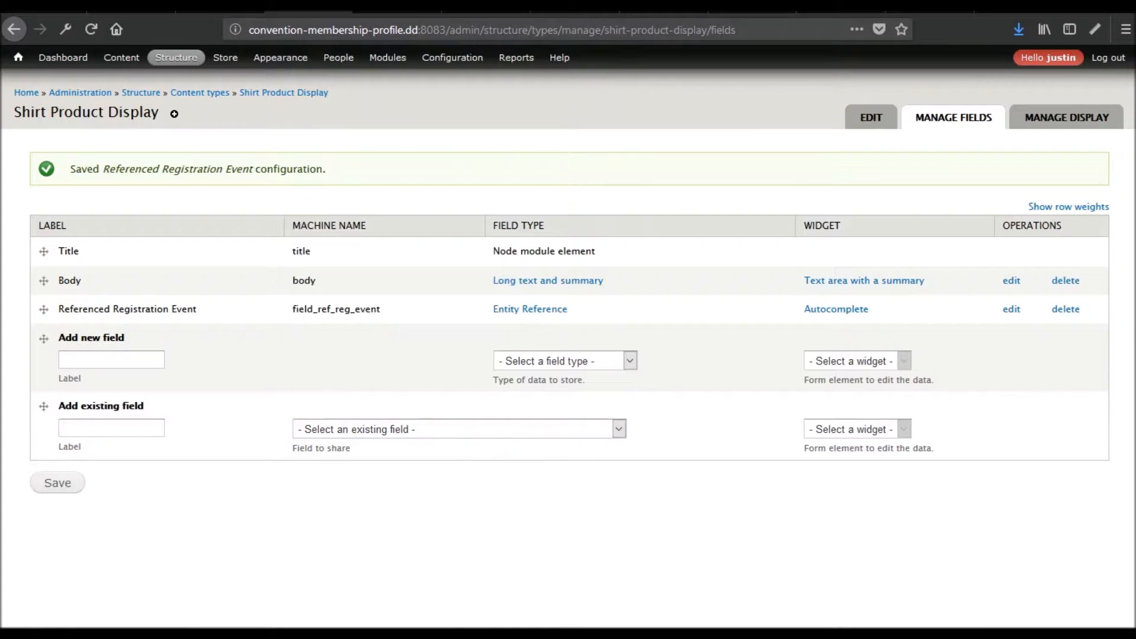
- Add the existing product reference field field_referenced_products (Referenced Products) to Shirt Product Display with the Inline entity form - Multiple values widget
left_click(409, 429)
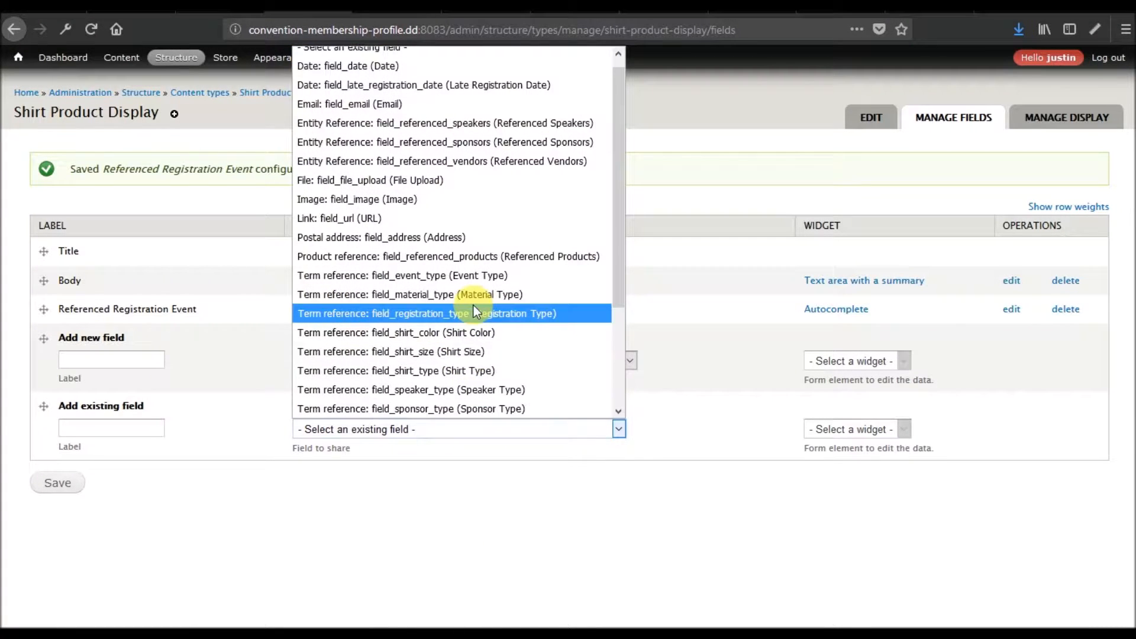
scroll(473, 304, "down", 2)
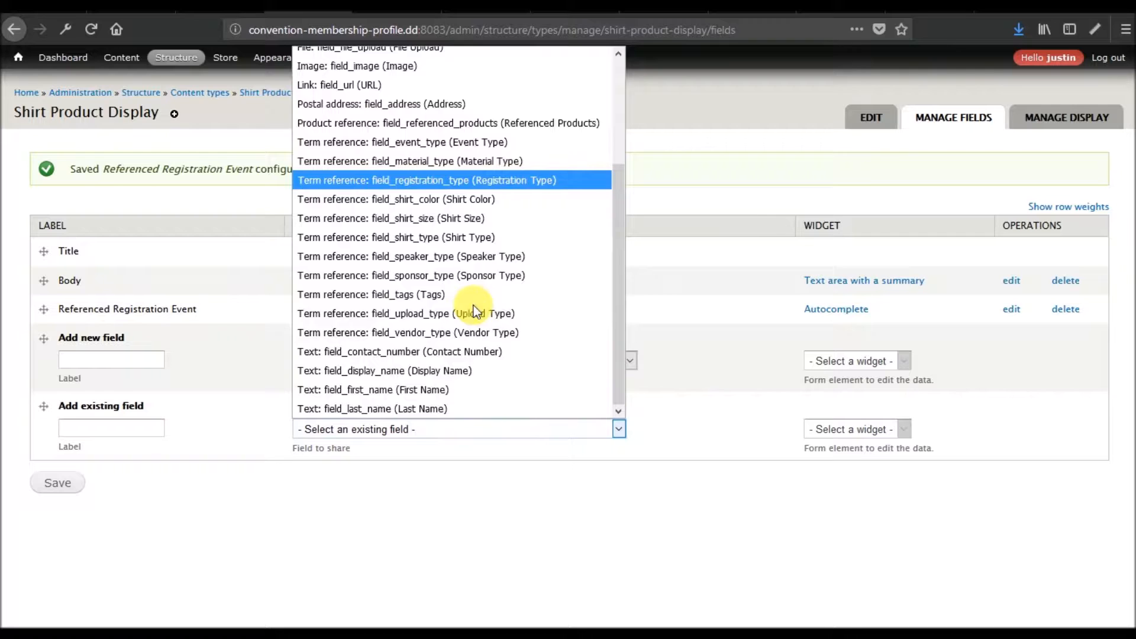
left_click(521, 125)
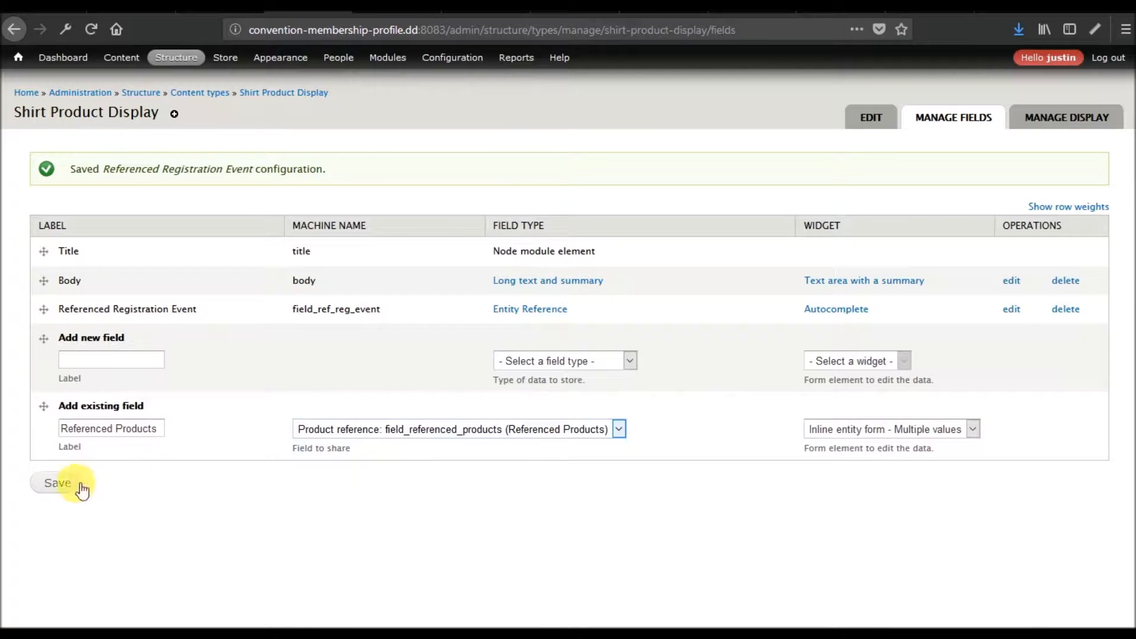
left_click(57, 495)
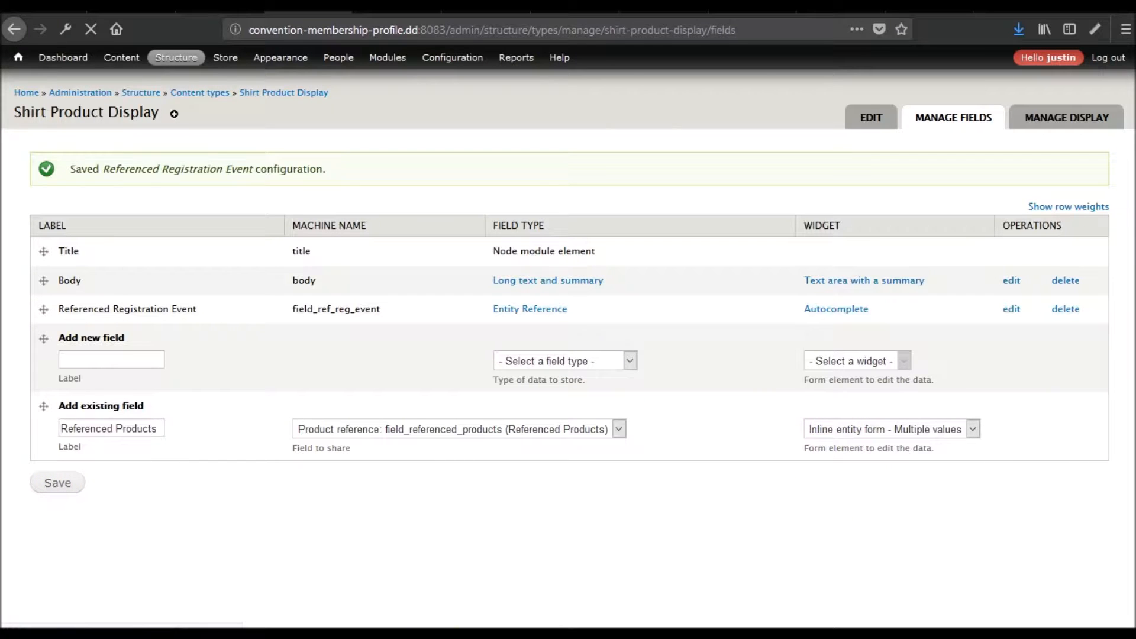
- Select Shirts as the product type that the Referenced Products field can reference
scroll(363, 542, "down", 6)
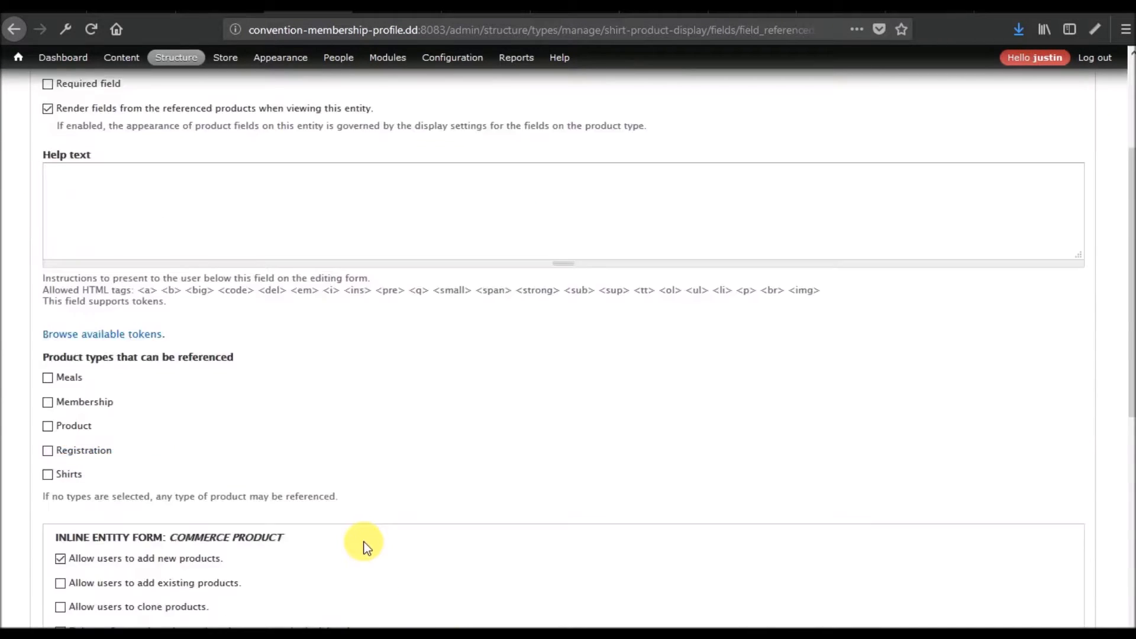
scroll(364, 542, "up", 6)
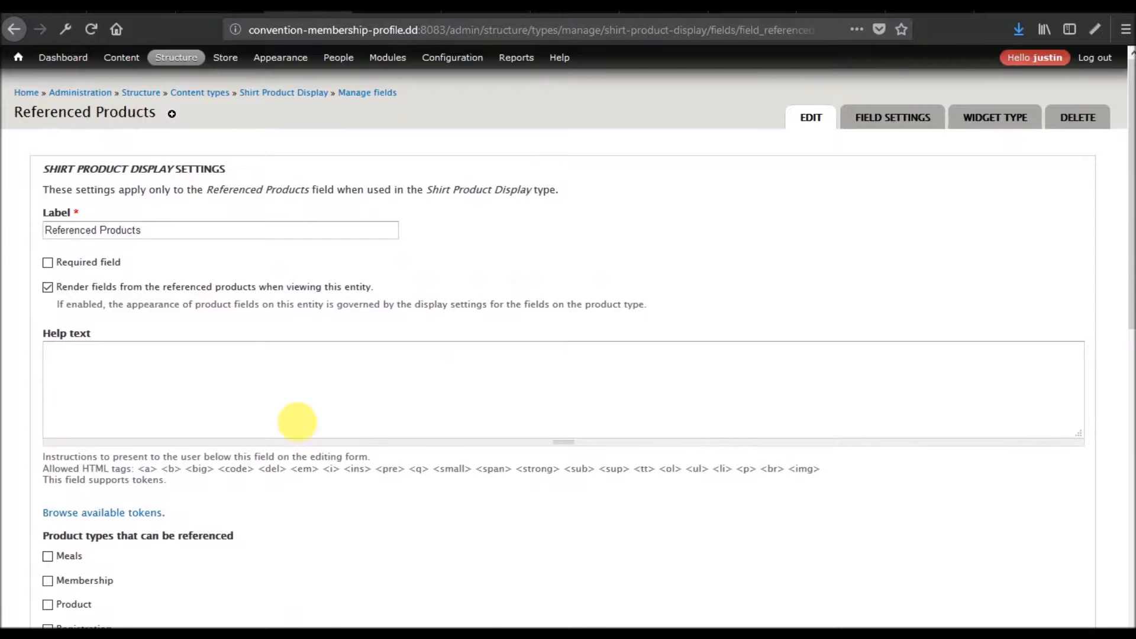
scroll(241, 308, "down", 3)
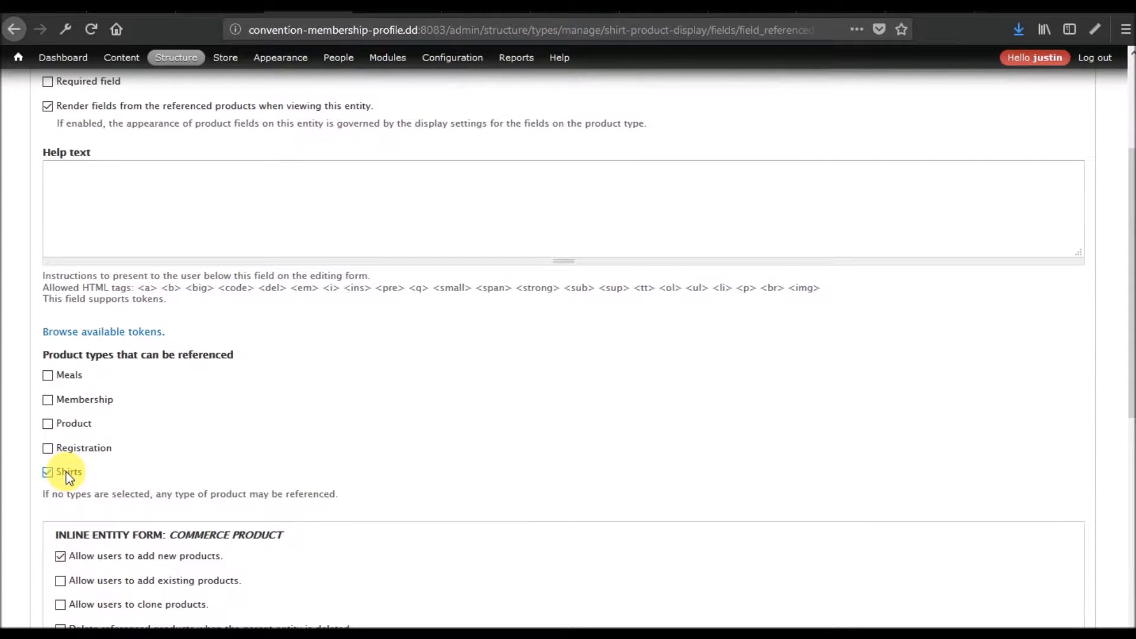
- Allow users to add existing products, override the labels with singular Shirt and plural Shirts, and save the Referenced Products settings
scroll(304, 436, "down", 2)
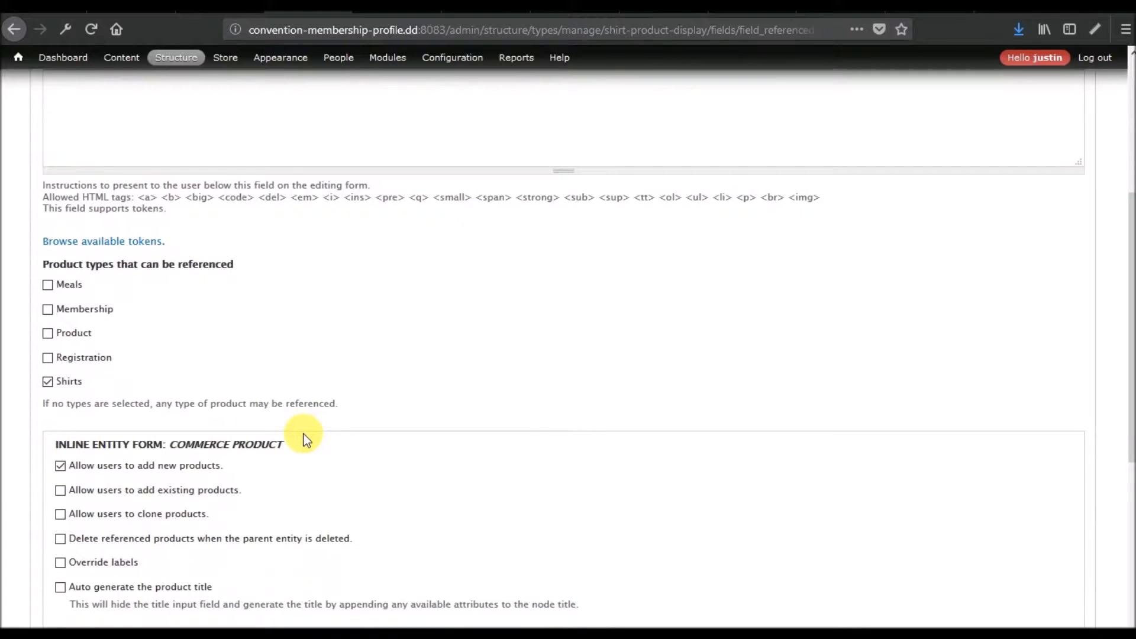
scroll(303, 439, "down", 3)
left_click(155, 307)
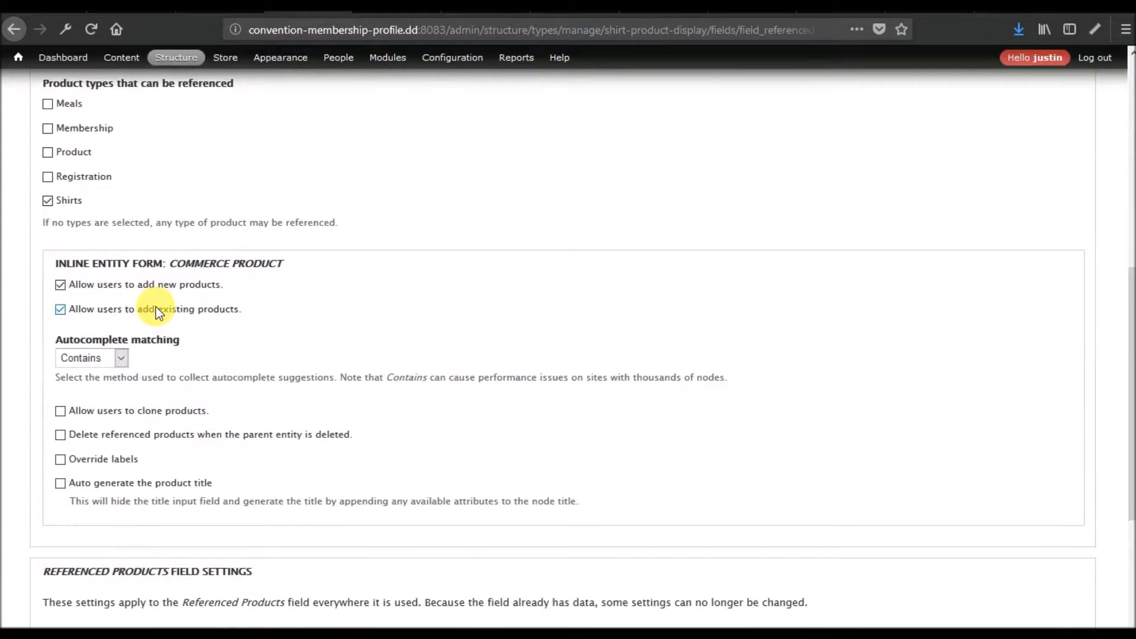
left_click(116, 458)
double_click(162, 507)
type("Shirt")
key("Tab")
type("S")
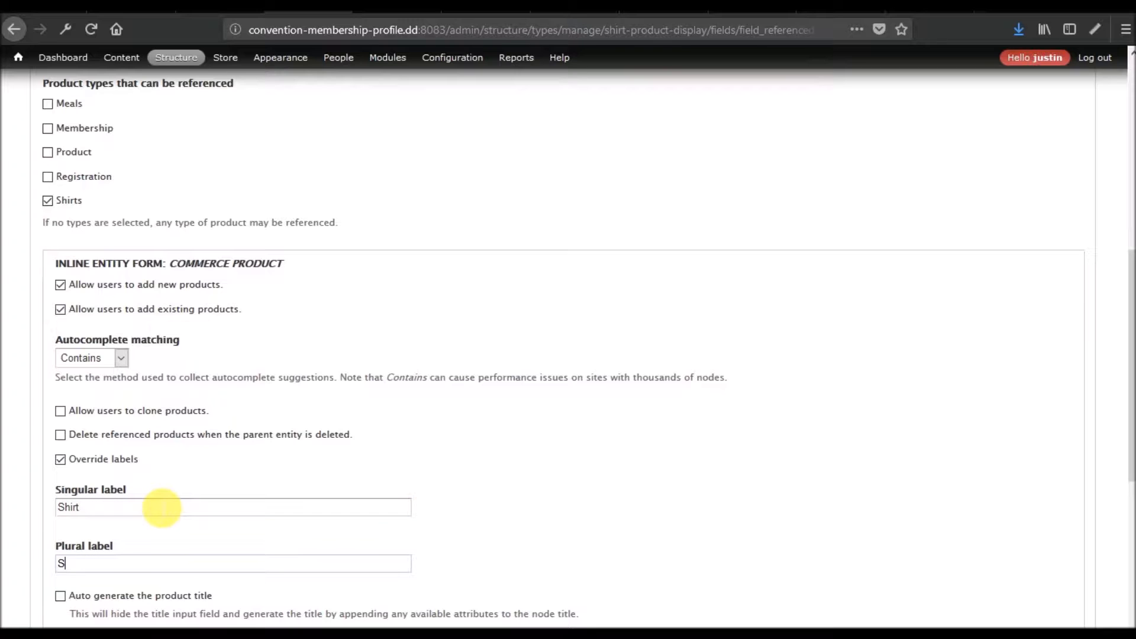
scroll(189, 491, "down", 5)
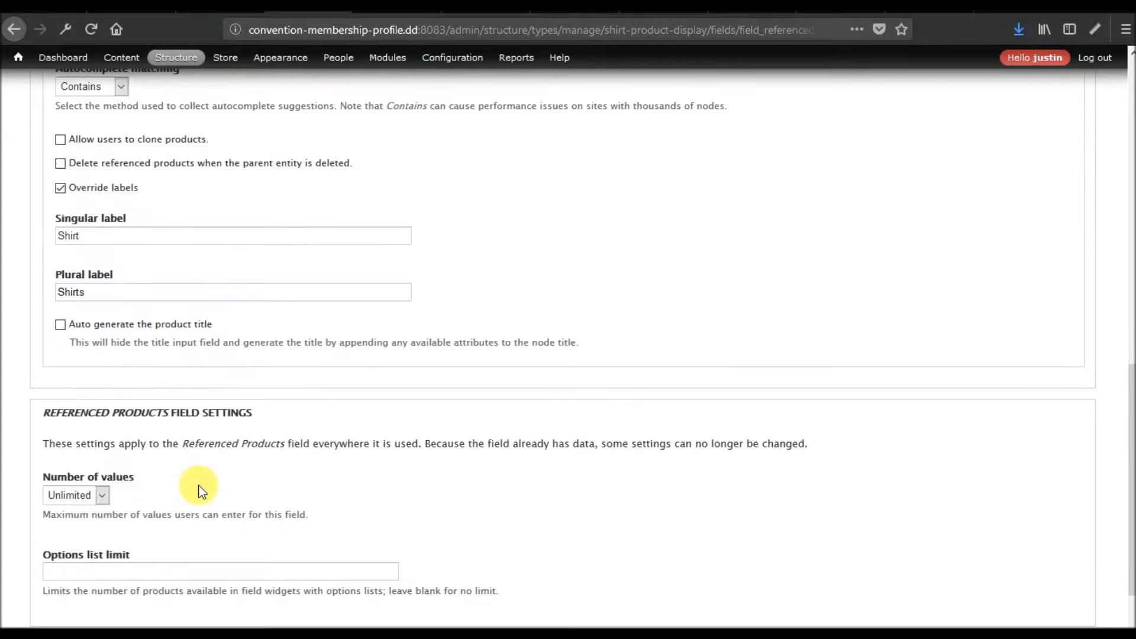
left_click(74, 581)
scroll(293, 534, "up", 3)
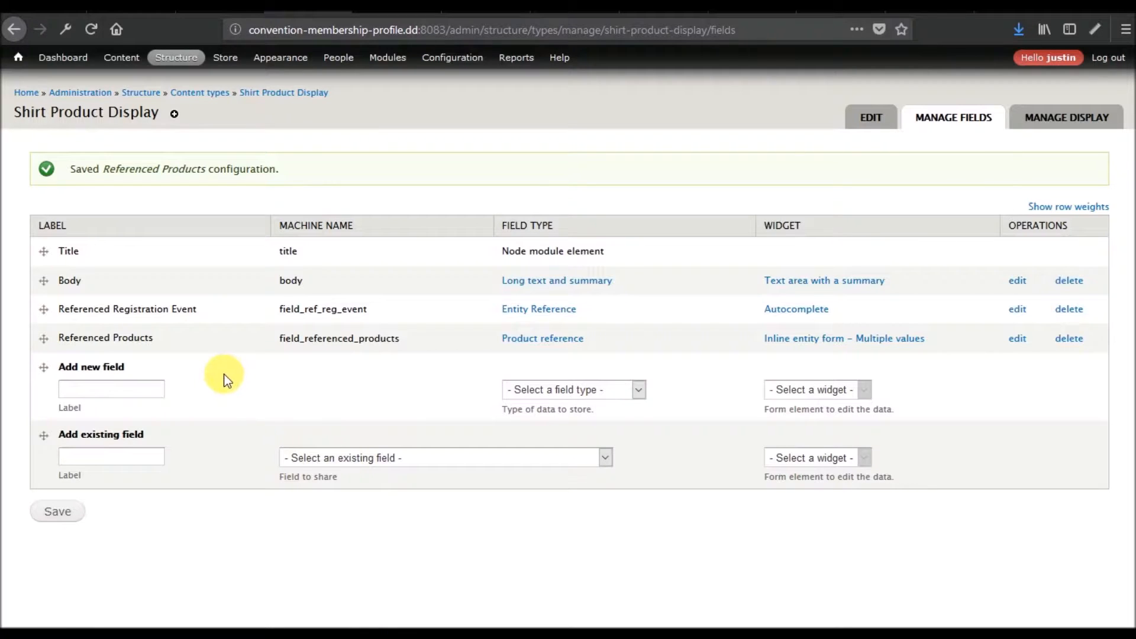
- Reorder the Shirt Product Display fields so Referenced Registration Event and Referenced Products precede Body, and save
left_click_drag(49, 311, 42, 283)
left_click_drag(52, 382, 46, 354)
left_click(71, 561)
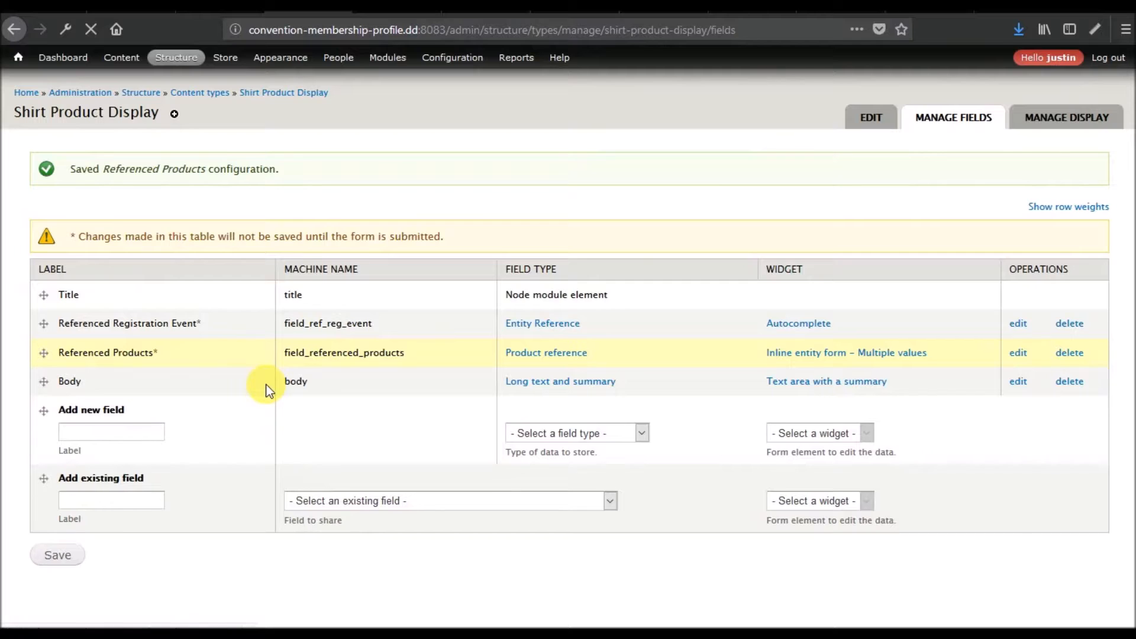
- Add the existing field field_ref_reg_event (Referenced Registration Event) with the Autocomplete widget to Meal Product Display and save its settings
mouse_move(177, 57)
mouse_move(179, 116)
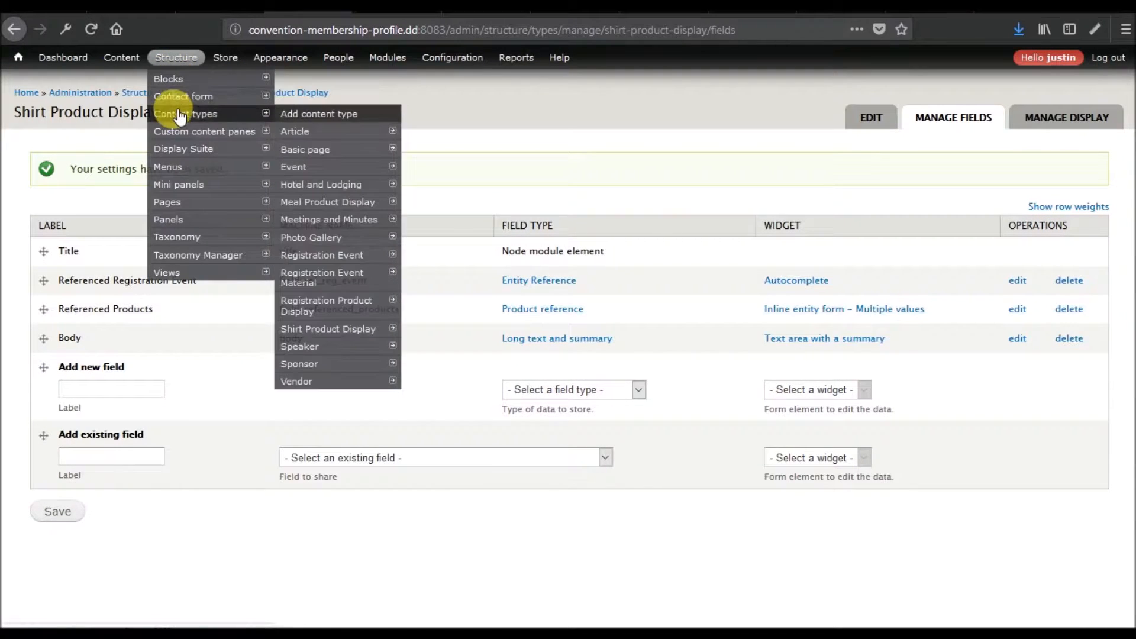
mouse_move(342, 205)
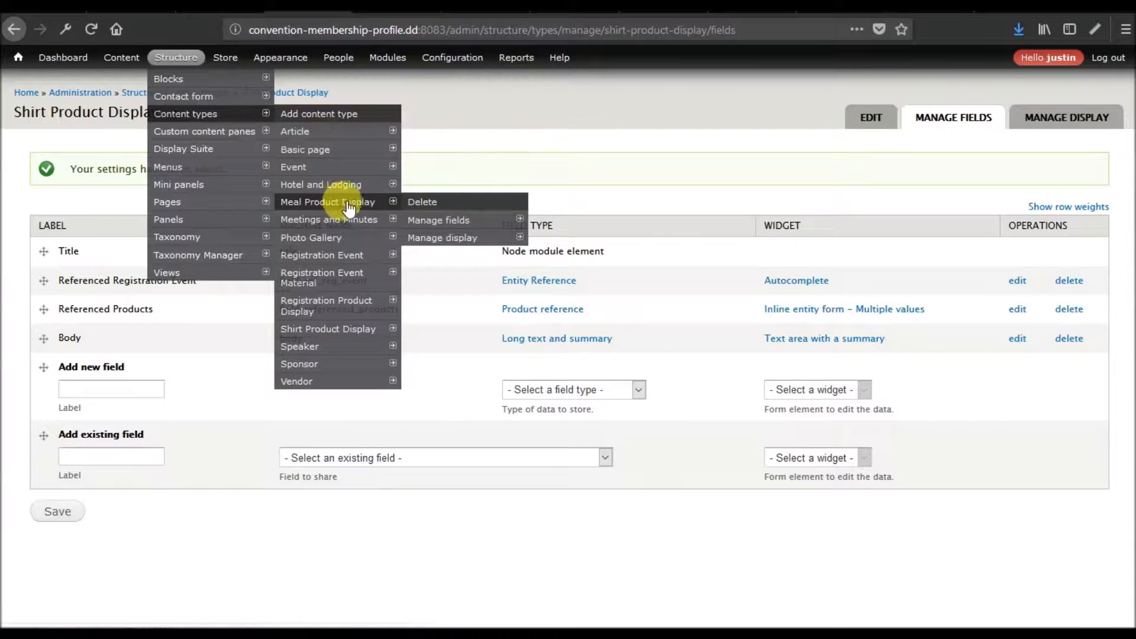
left_click(441, 222)
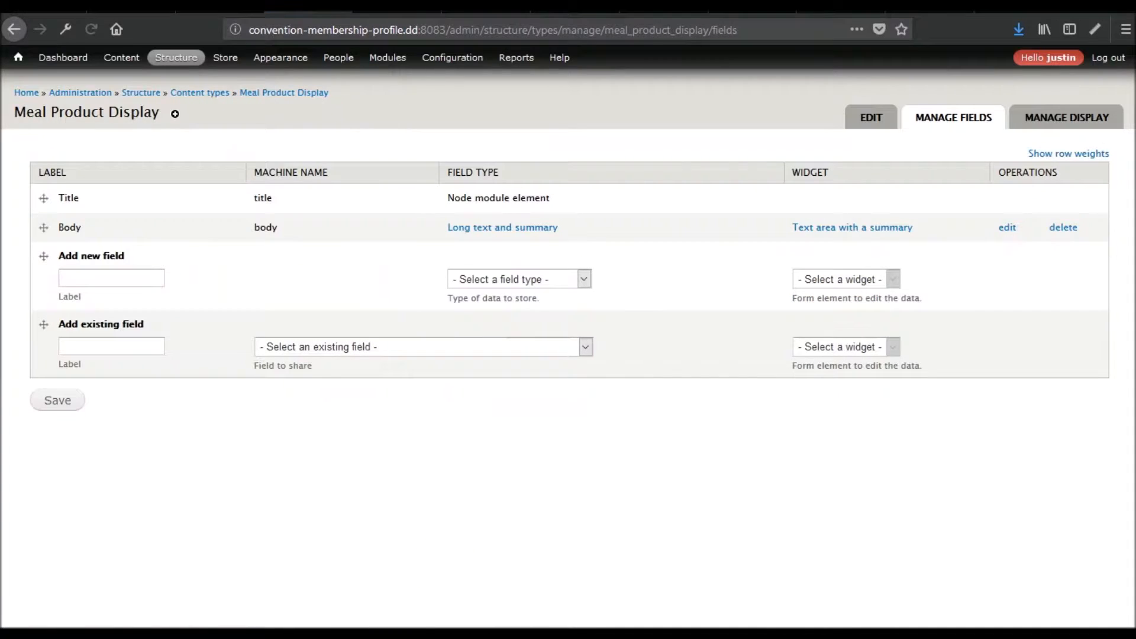
left_click(378, 342)
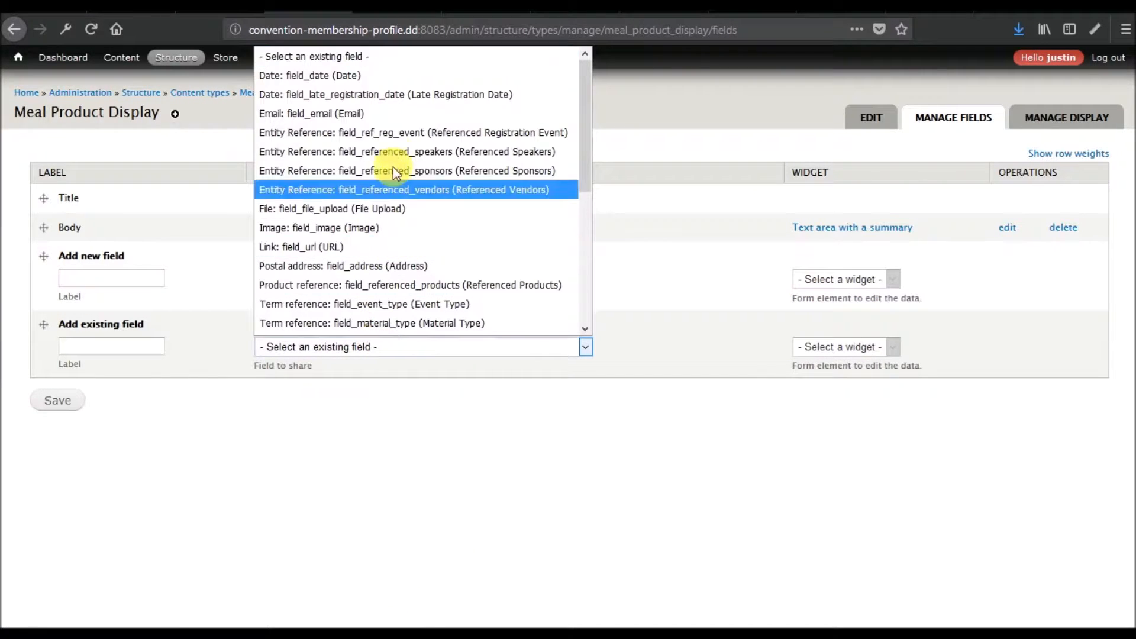
left_click(395, 134)
left_click(64, 402)
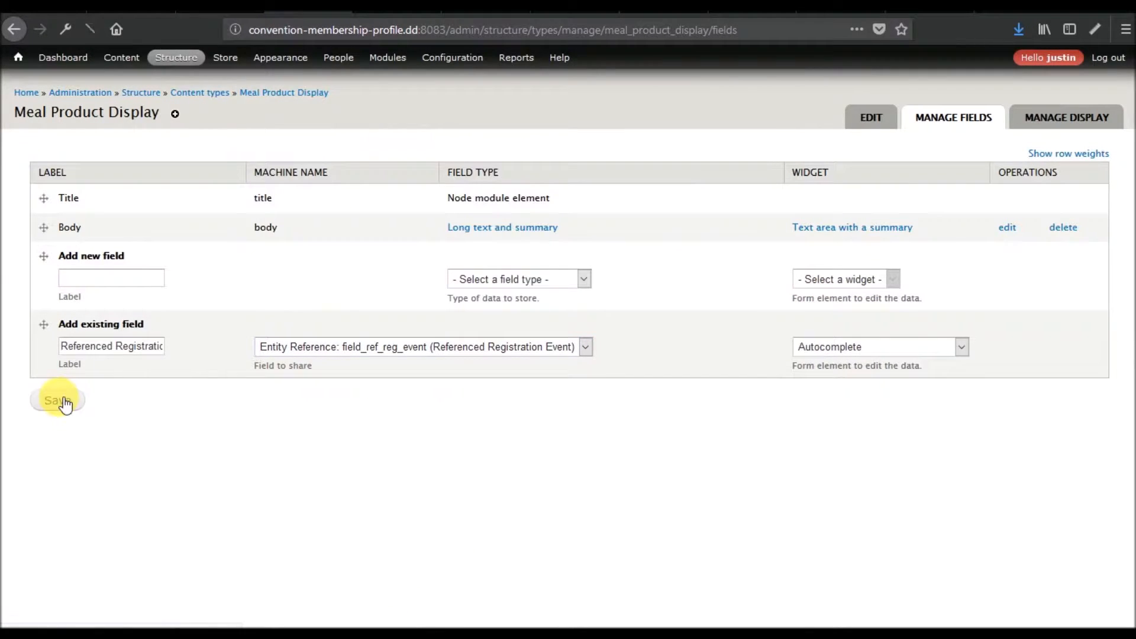
scroll(165, 396, "down", 10)
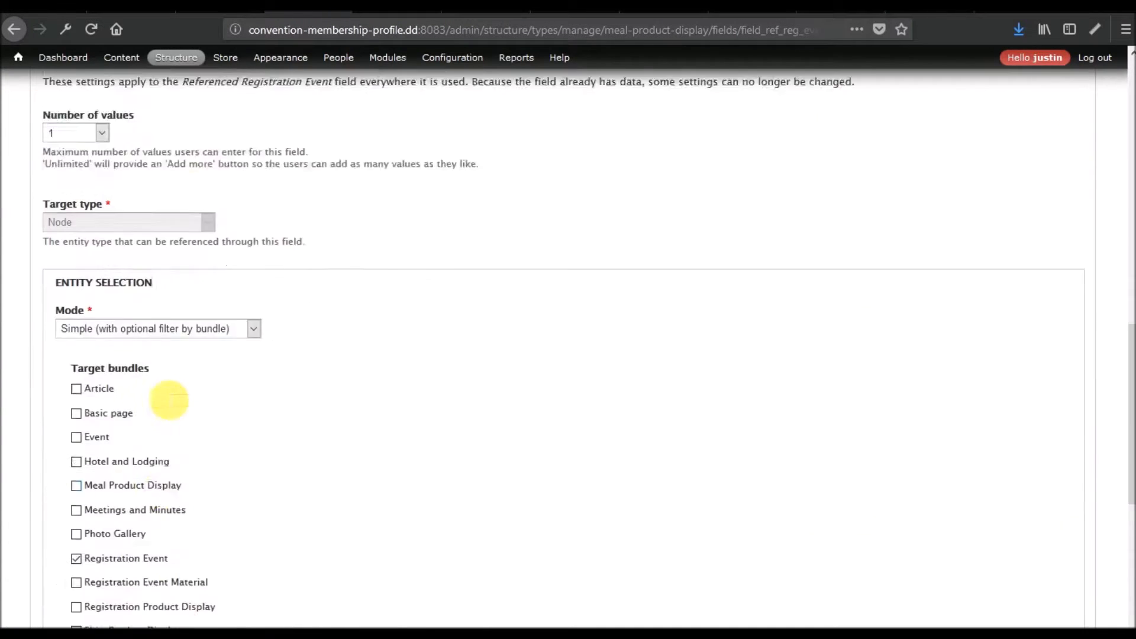
scroll(162, 394, "down", 5)
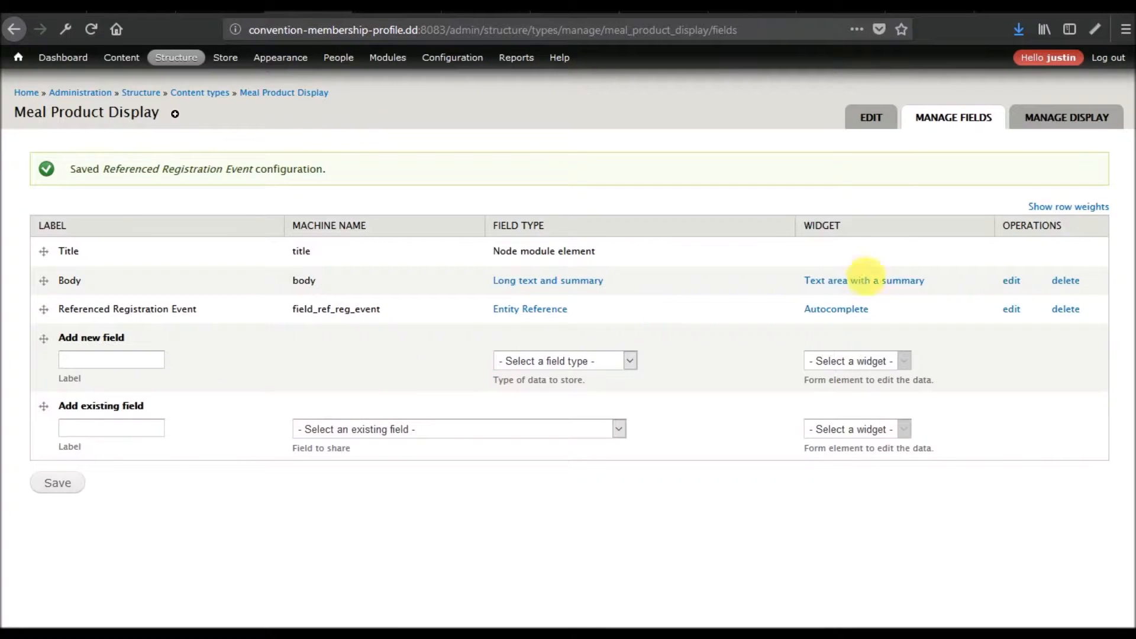
- Check the content create links on the conference page for Meal Product Display and return to its fields
left_click(385, 12)
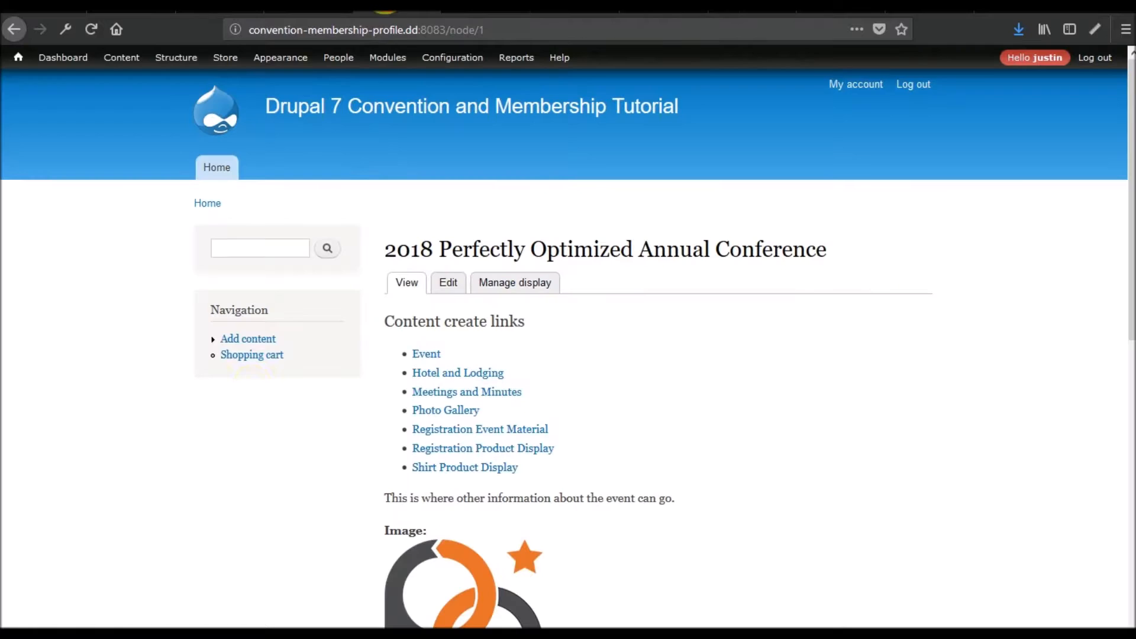
right_click(113, 389)
left_click(204, 401)
left_click(308, 12)
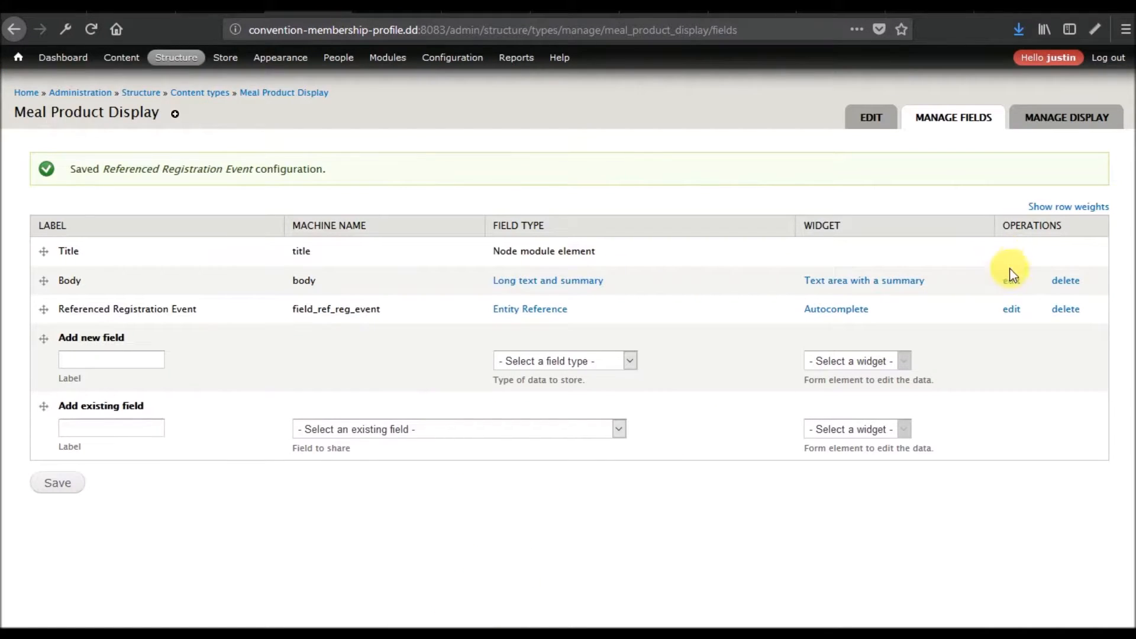
- Enable Entity reference prepopulate for Meal Product Display's Referenced Registration Event field and save the settings
left_click(1012, 308)
scroll(380, 319, "down", 10)
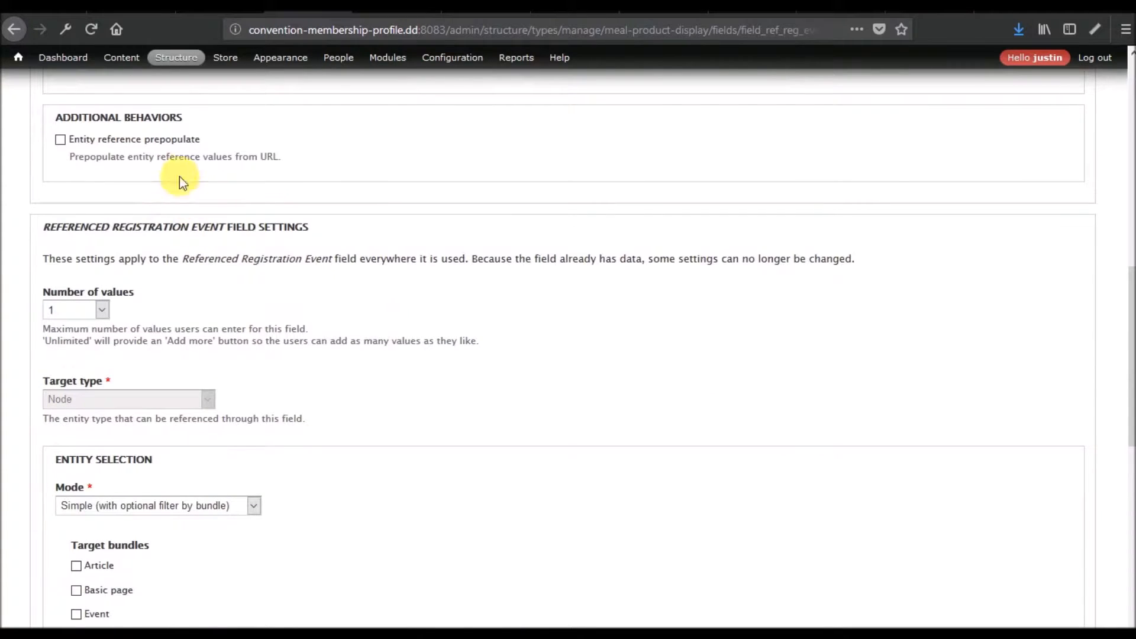
left_click(156, 142)
scroll(251, 366, "down", 15)
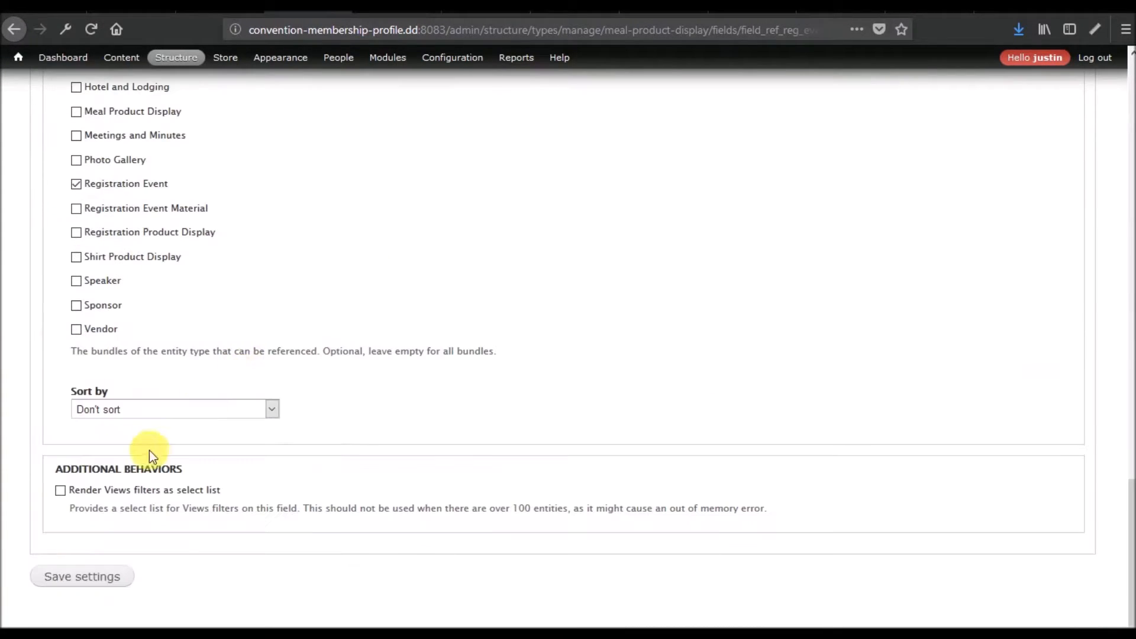
left_click(75, 579)
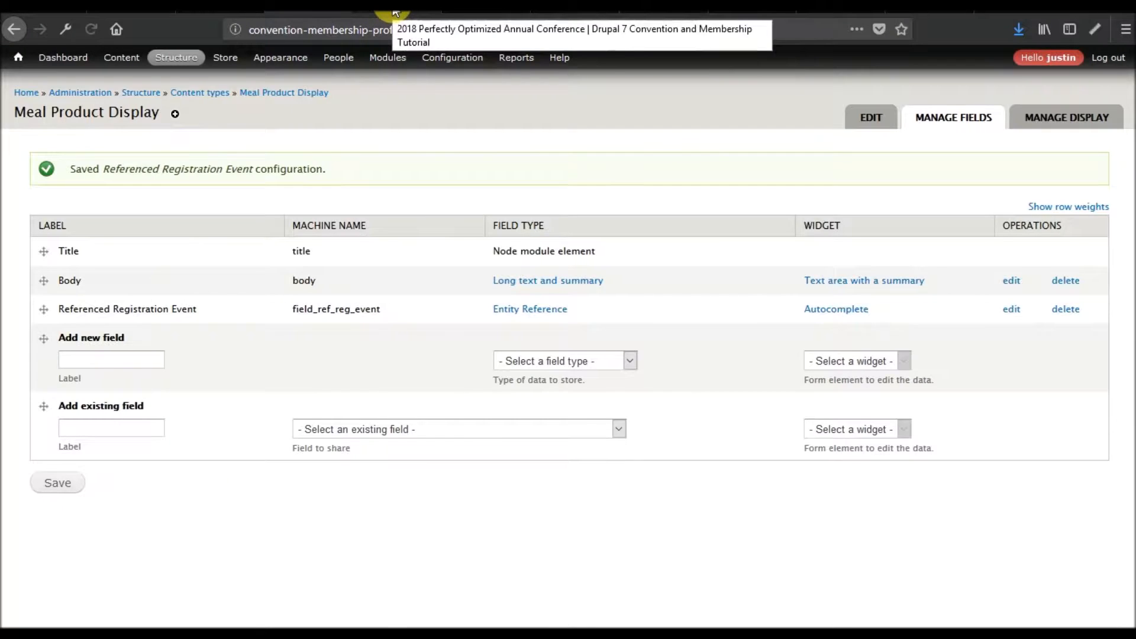
- Reload the conference page to recheck its content create links, and go back to the Meal Product Display fields
left_click(395, 12)
right_click(153, 341)
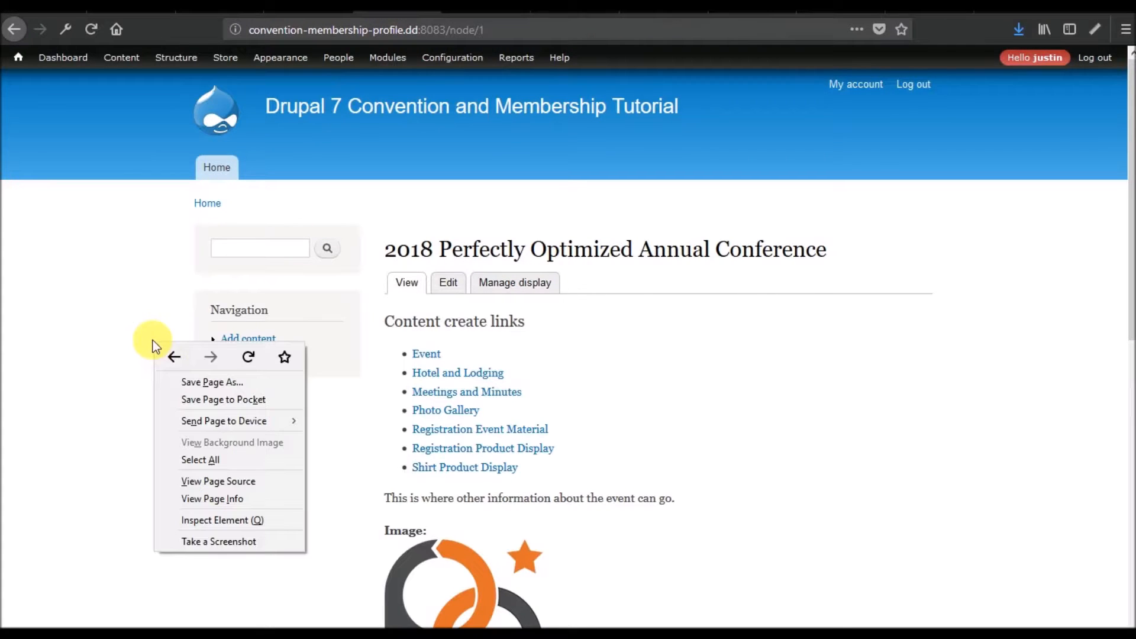
left_click(248, 357)
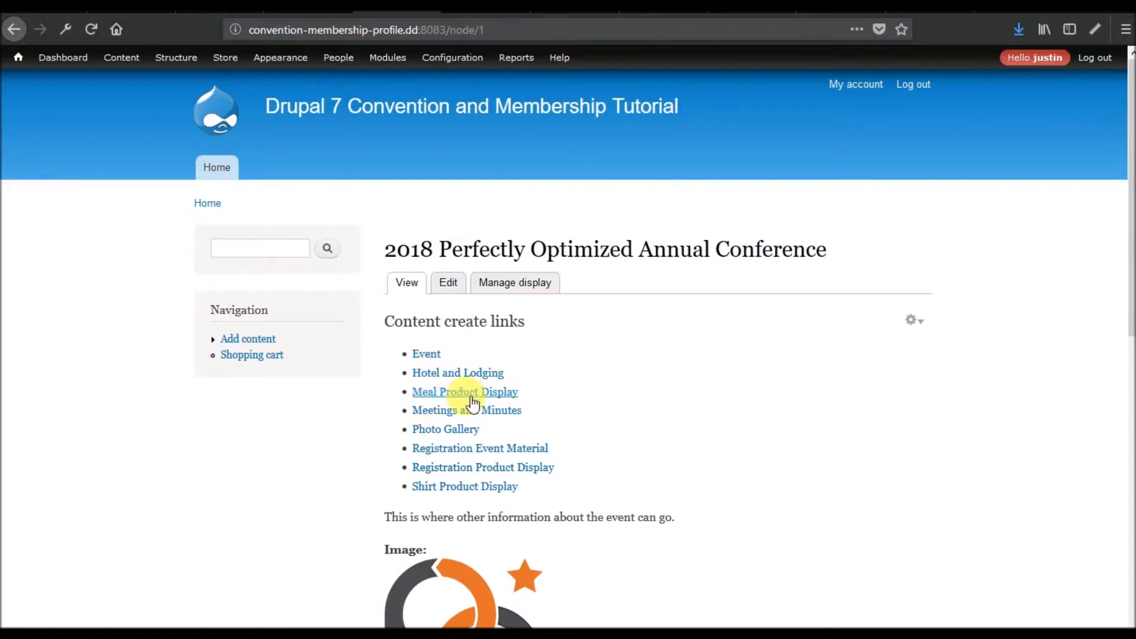
left_click(298, 9)
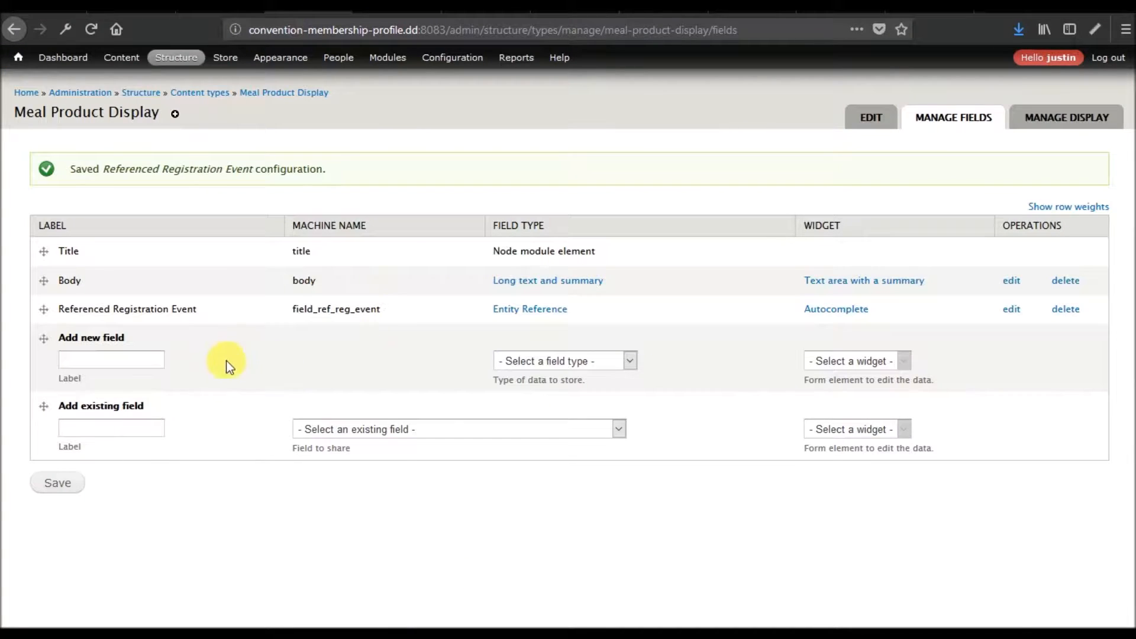
- Add the existing field field_referenced_products (Referenced Products) to Meal Product Display with the Inline entity form - Multiple values widget
left_click(402, 429)
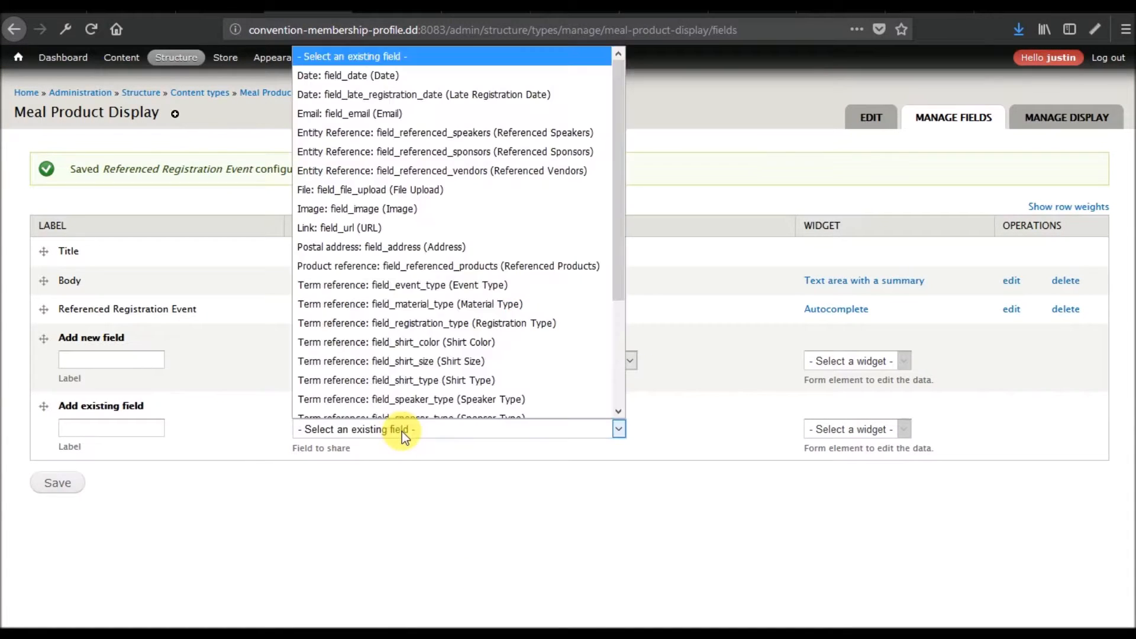
left_click(444, 266)
left_click(65, 484)
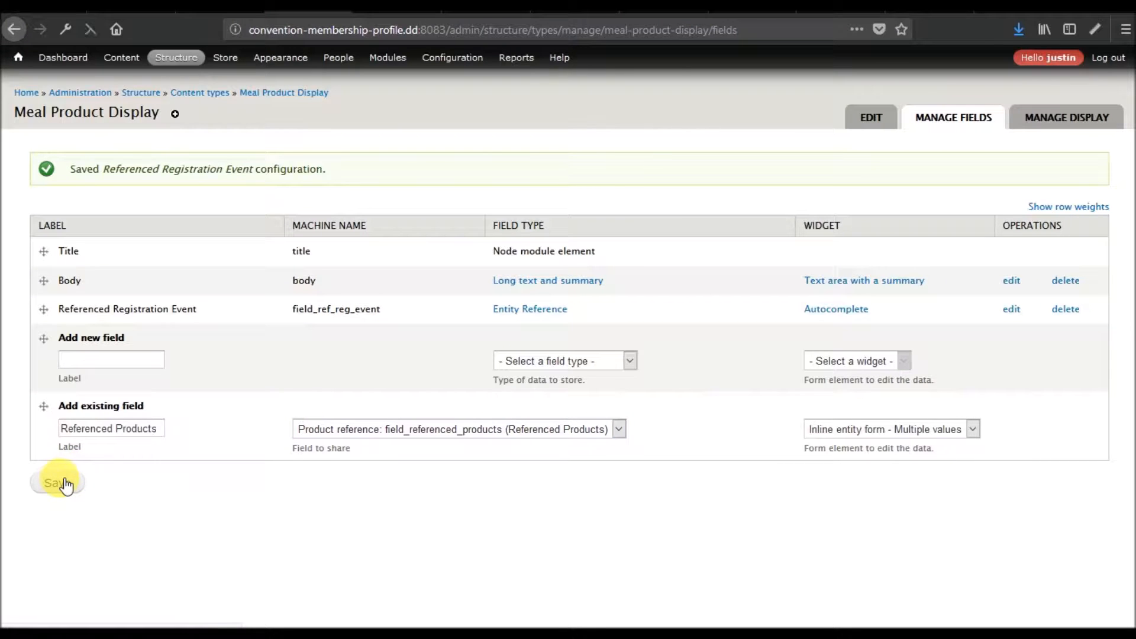
- Select Meals as the product type that can be referenced and allow users to add existing products
scroll(218, 392, "down", 10)
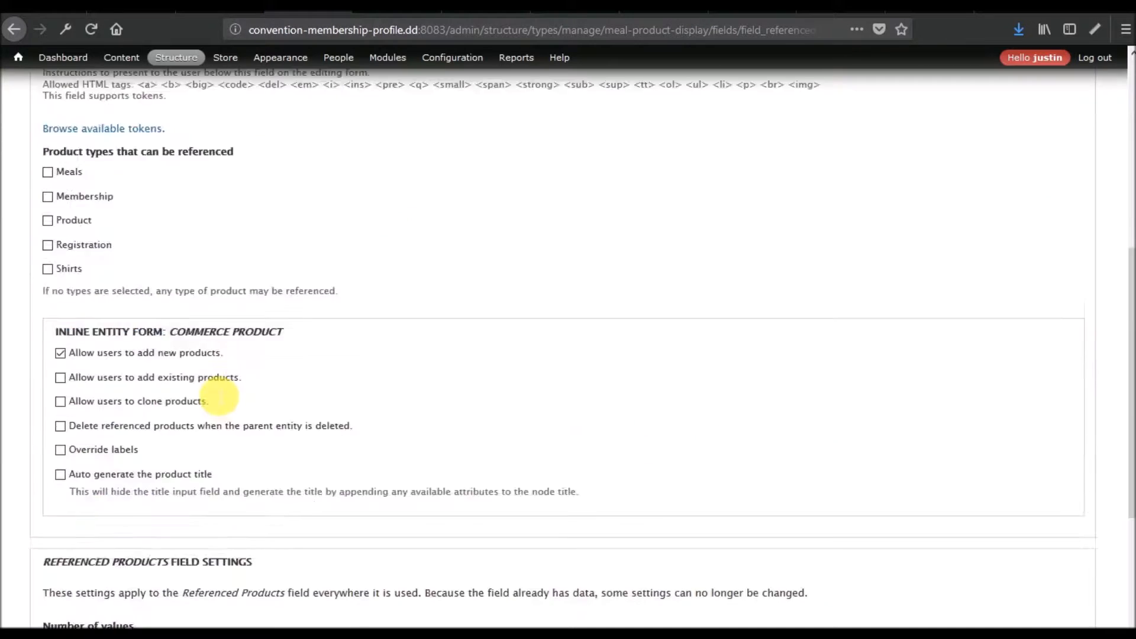
scroll(219, 395, "up", 3)
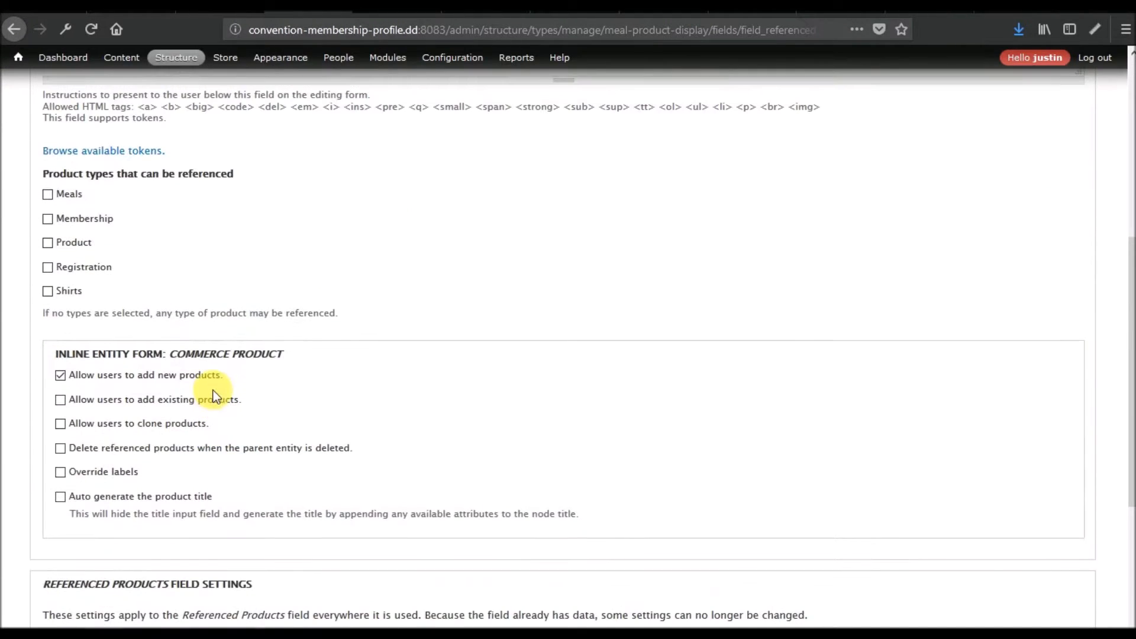
left_click(67, 195)
scroll(229, 301, "down", 4)
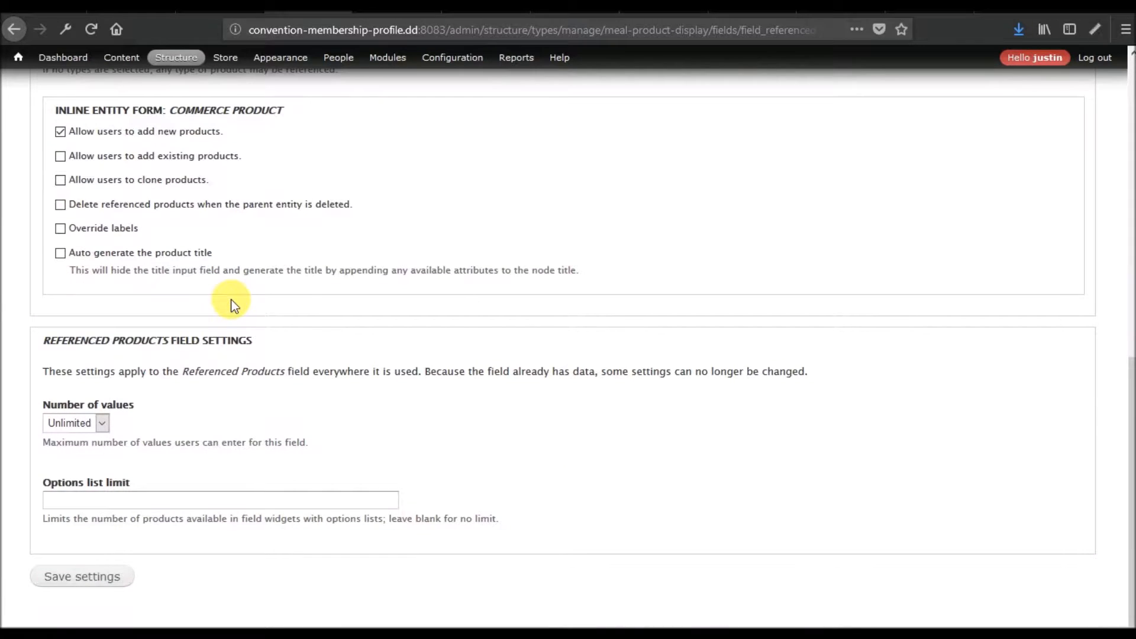
left_click(147, 156)
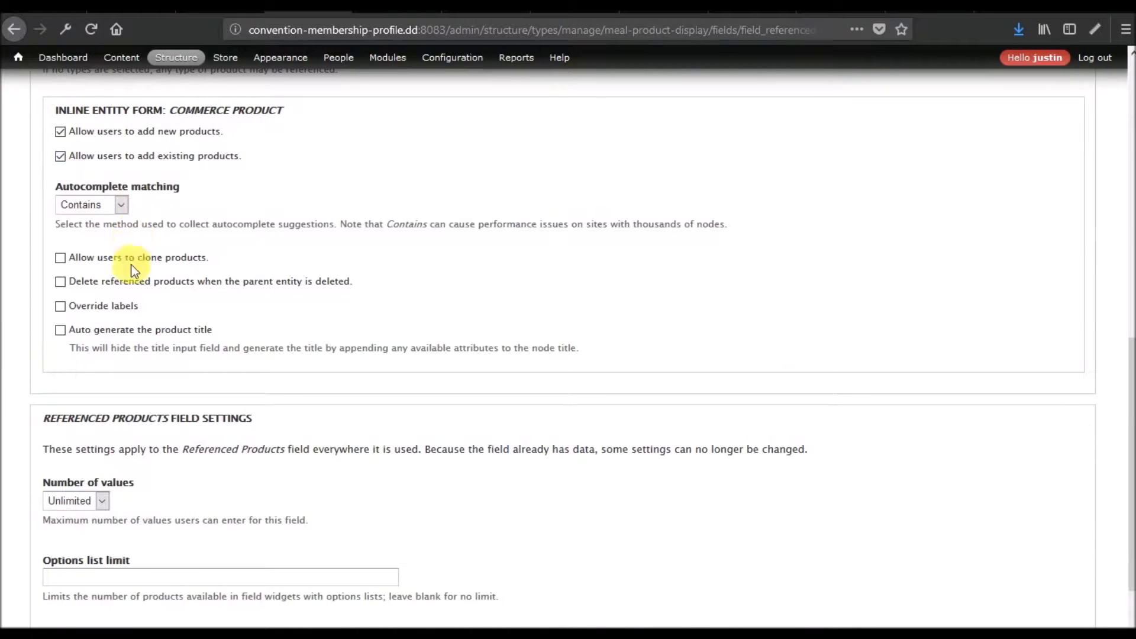
- Override the inline entity form labels with singular Meal and plural Meals, and save the Referenced Products settings
left_click(111, 311)
double_click(128, 355)
type("Mea")
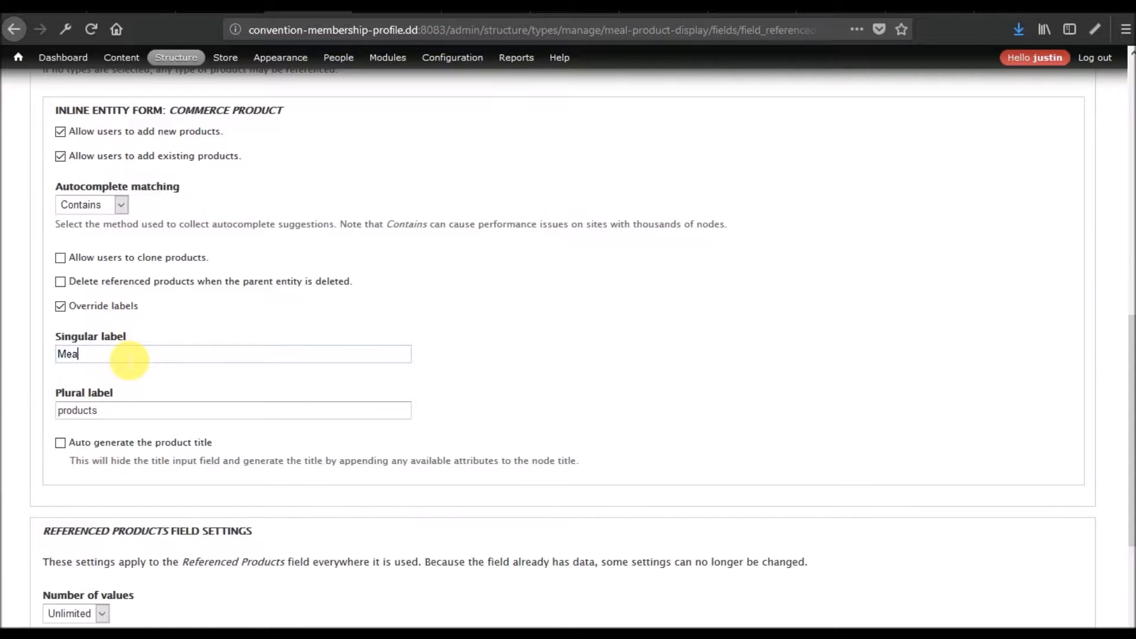
type("ls")
key("Tab")
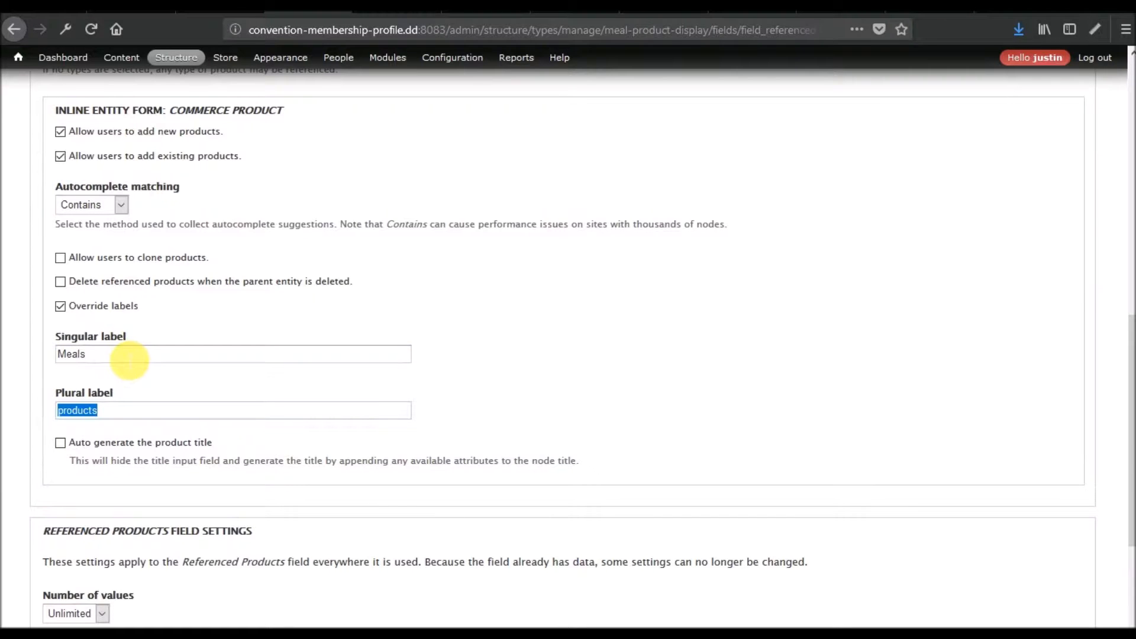
key("shift+Tab")
type("Meal")
key("Tab")
type("Me")
scroll(195, 364, "down", 3)
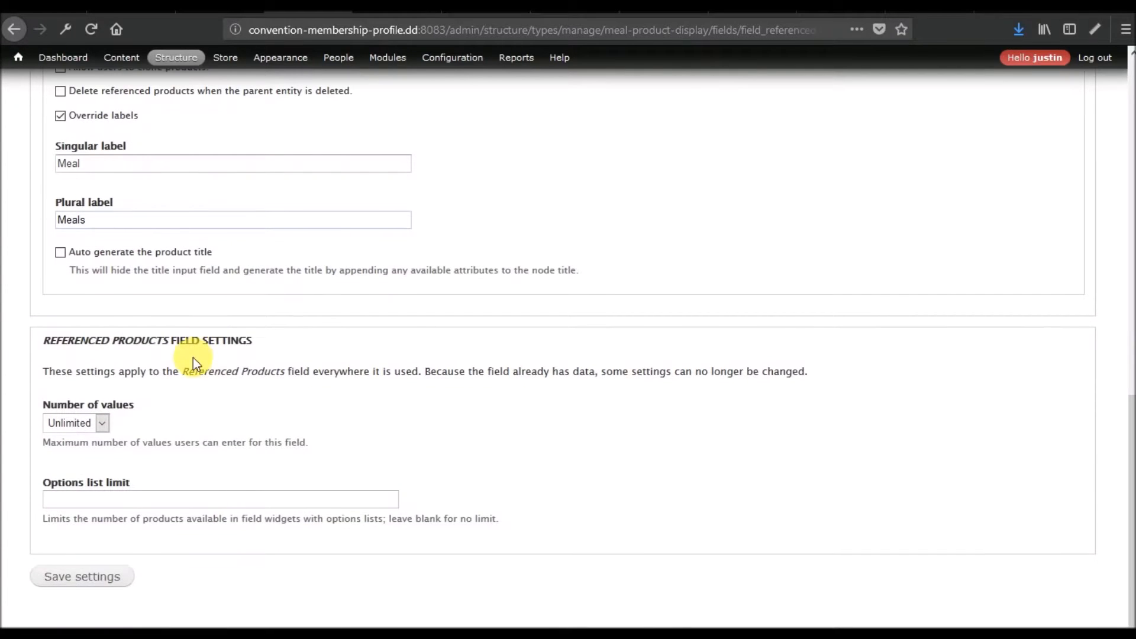
left_click(83, 579)
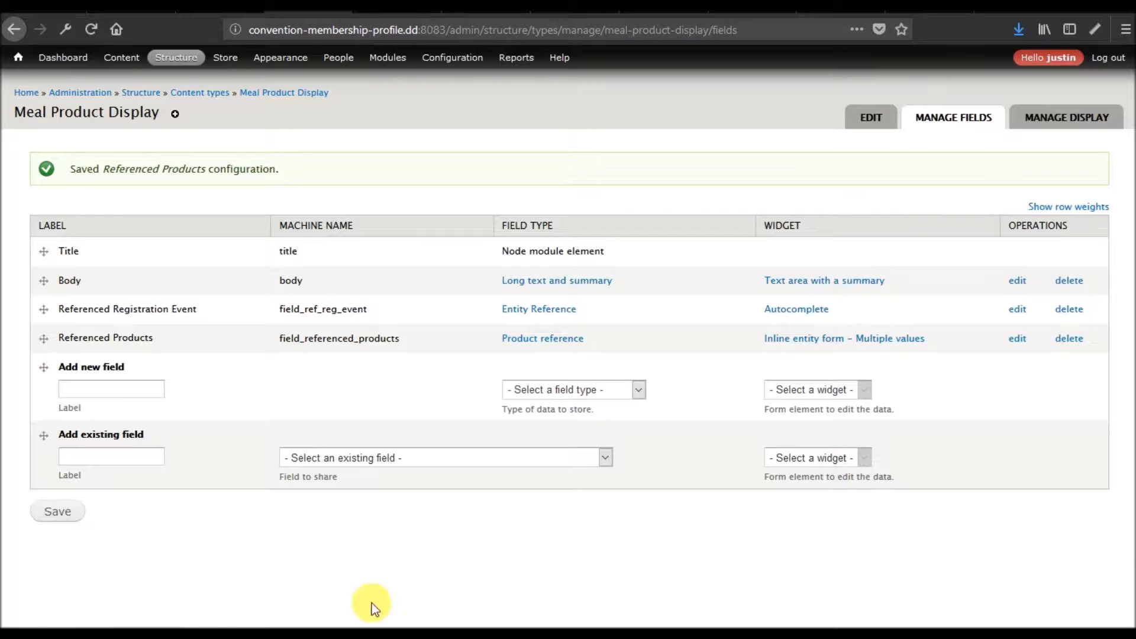
- Move Body below Referenced Products in Meal Product Display, save the field order, and open the content type's display settings
left_click_drag(44, 280, 51, 339)
left_click(62, 554)
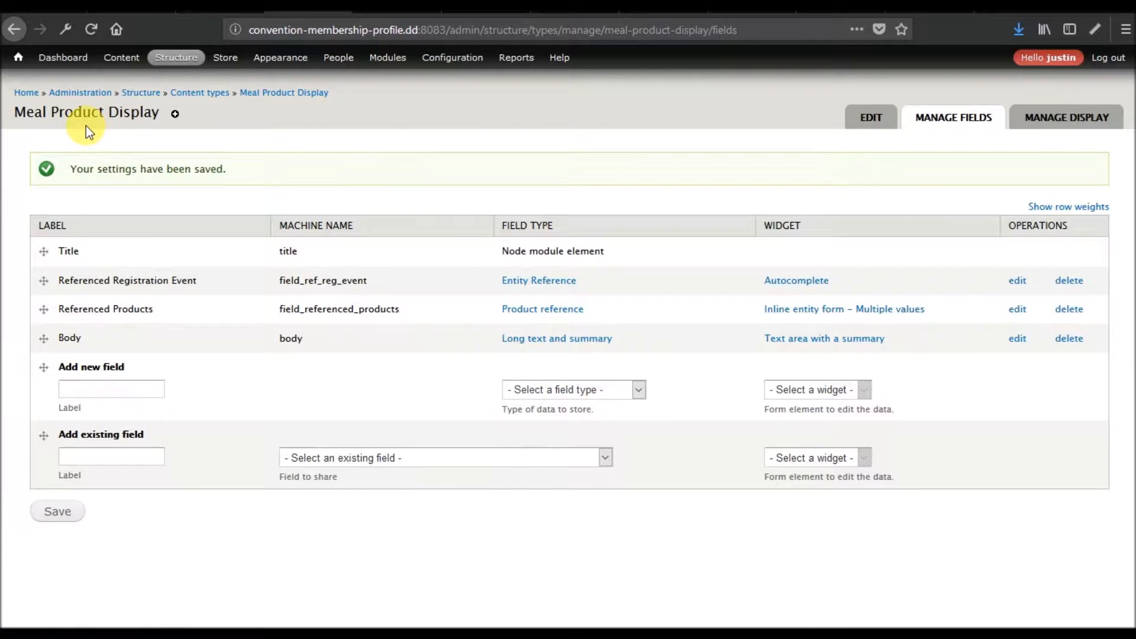
left_click(1050, 119)
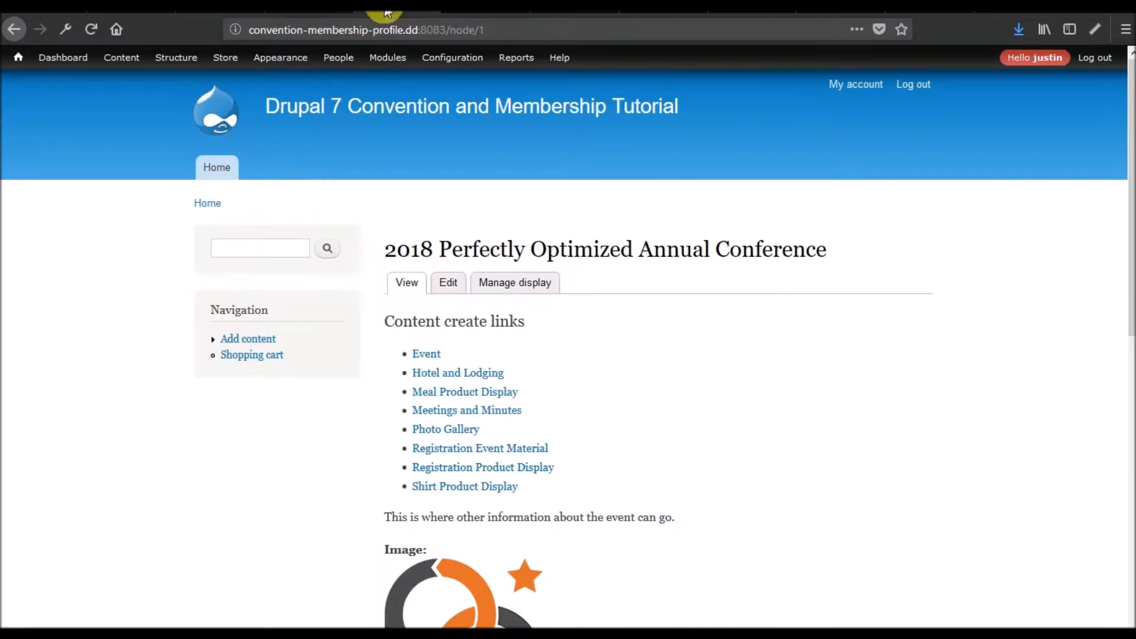
mouse_move(225, 58)
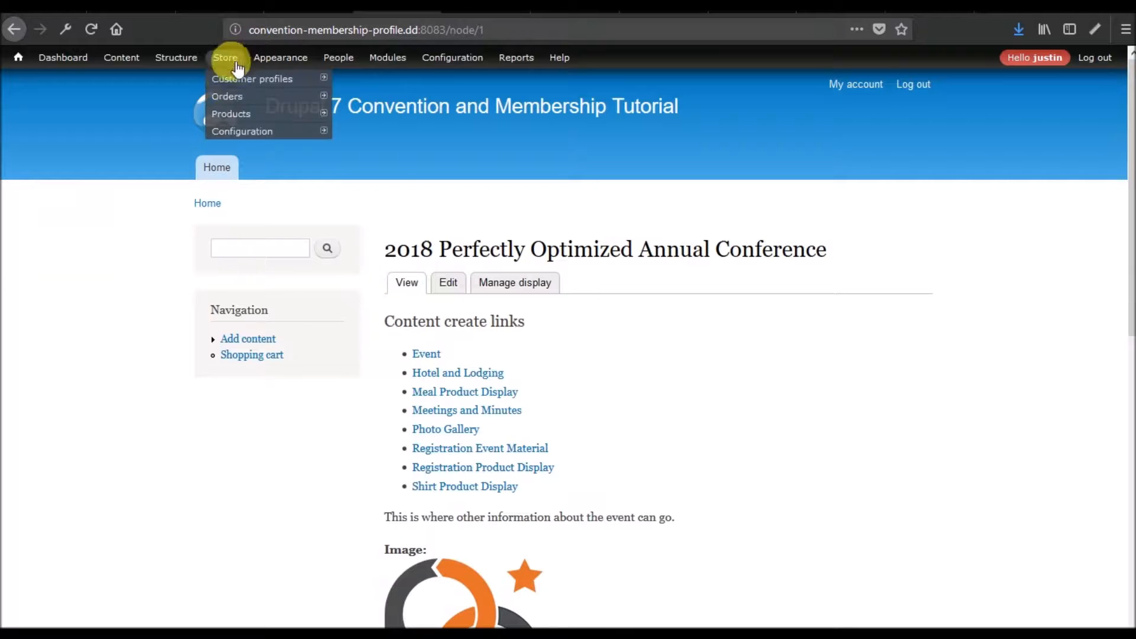
mouse_move(229, 132)
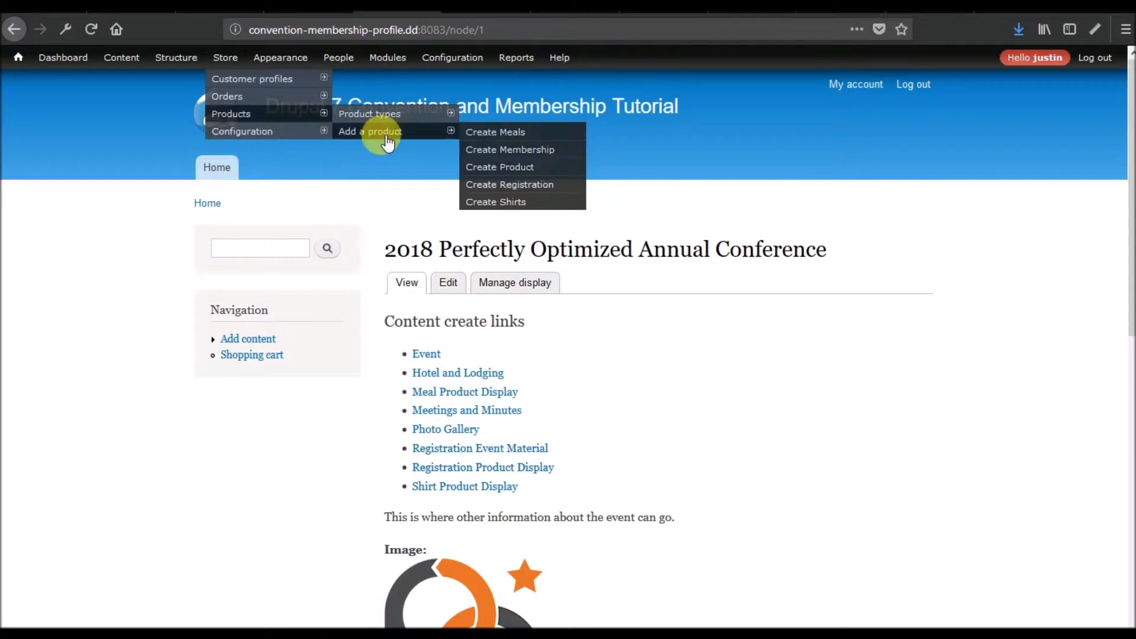
mouse_move(397, 170)
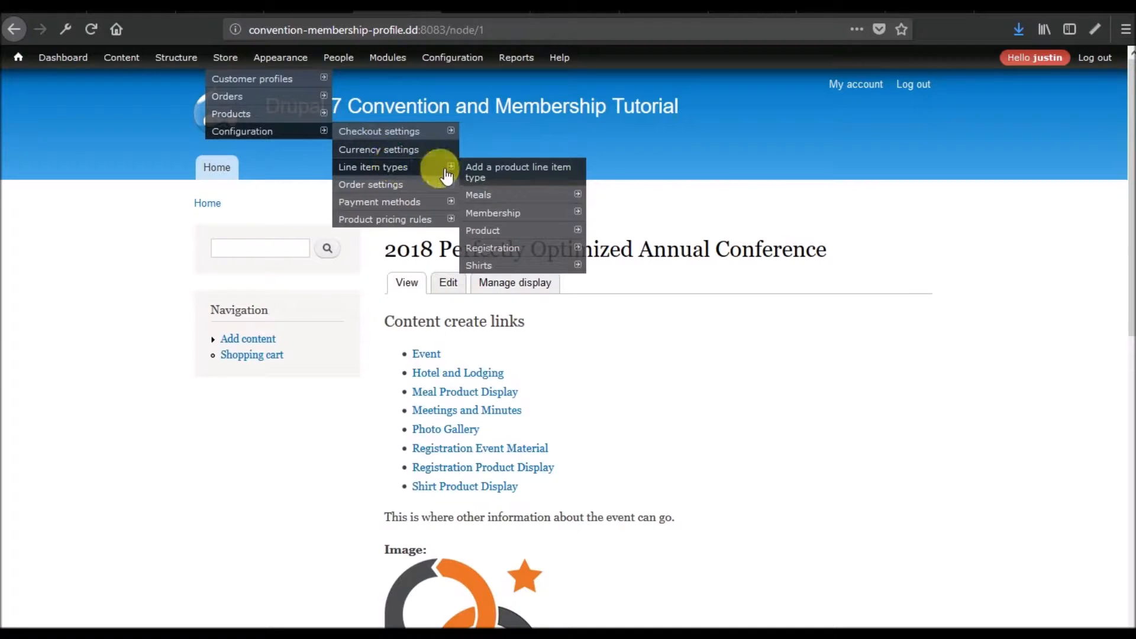
mouse_move(501, 196)
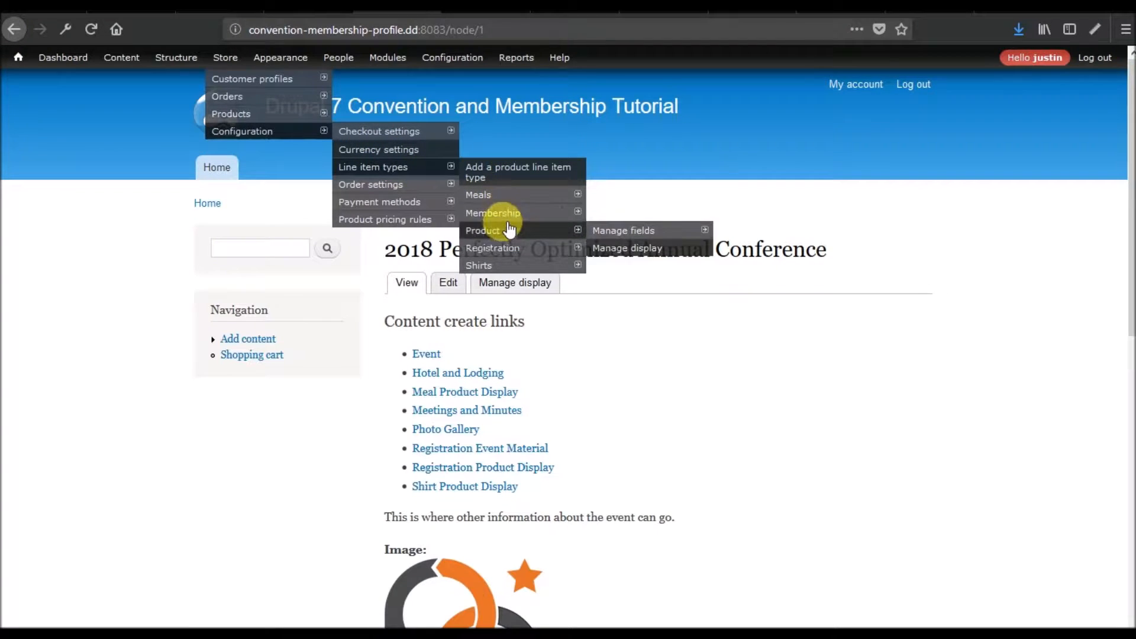
mouse_move(508, 232)
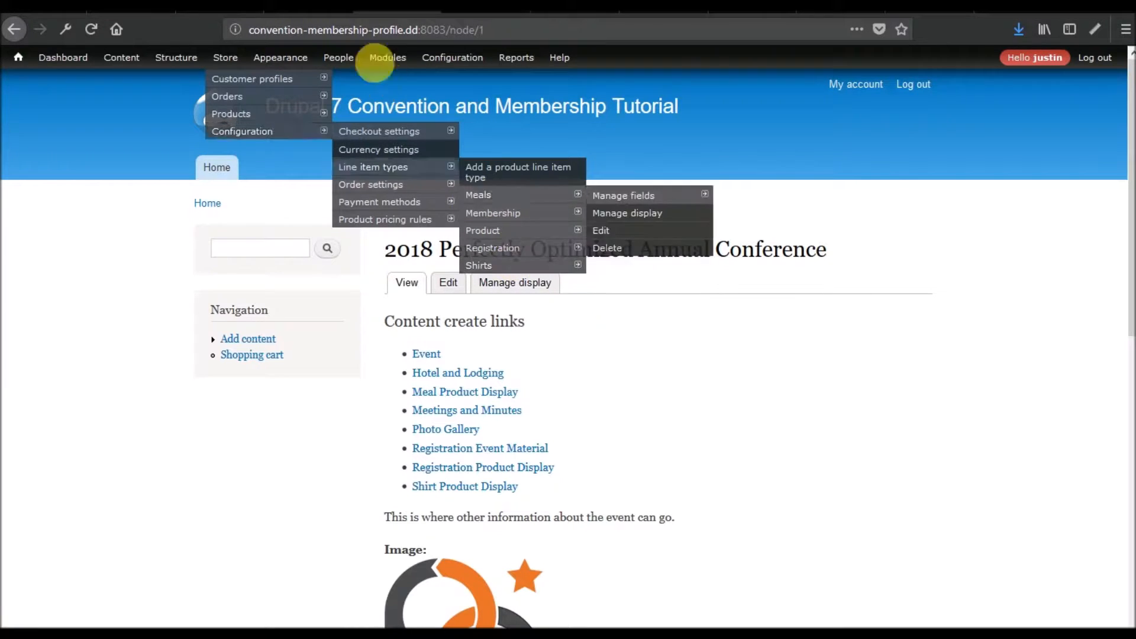
- Set the Add to Cart line item type of Referenced Products to Meals in Meal Product Display and save the display settings
left_click(312, 10)
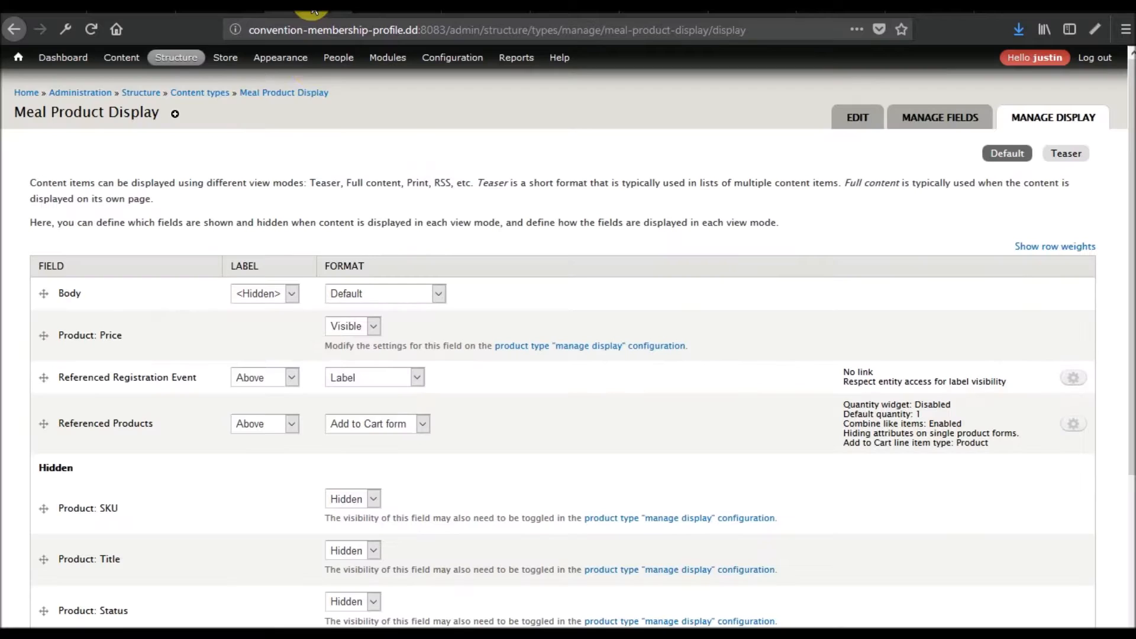
left_click(1073, 423)
scroll(642, 400, "down", 5)
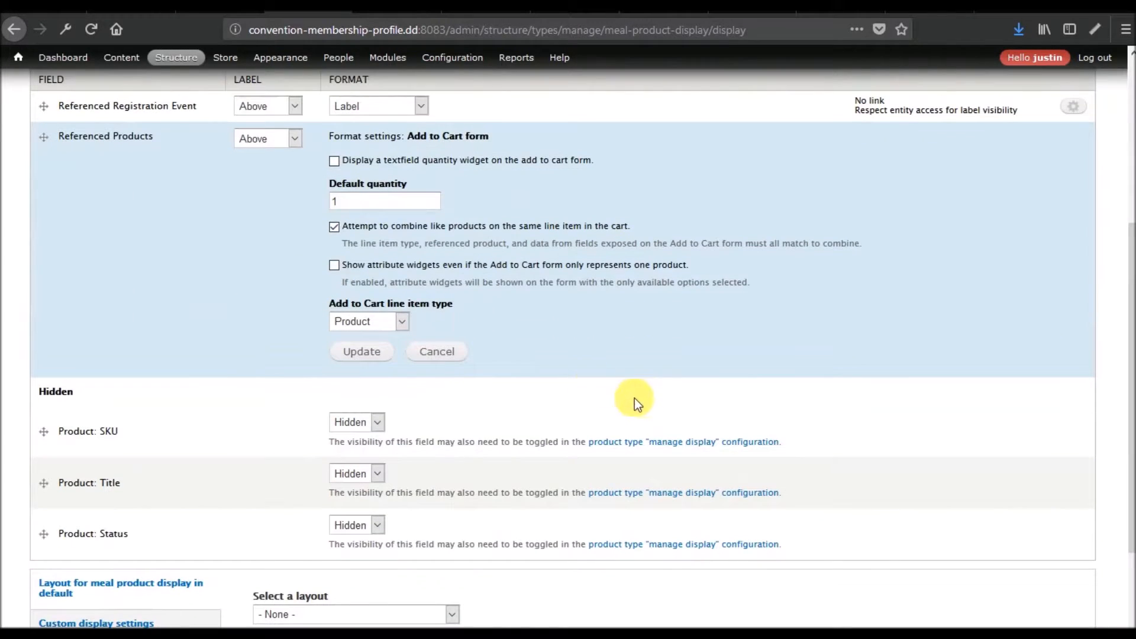
left_click(407, 323)
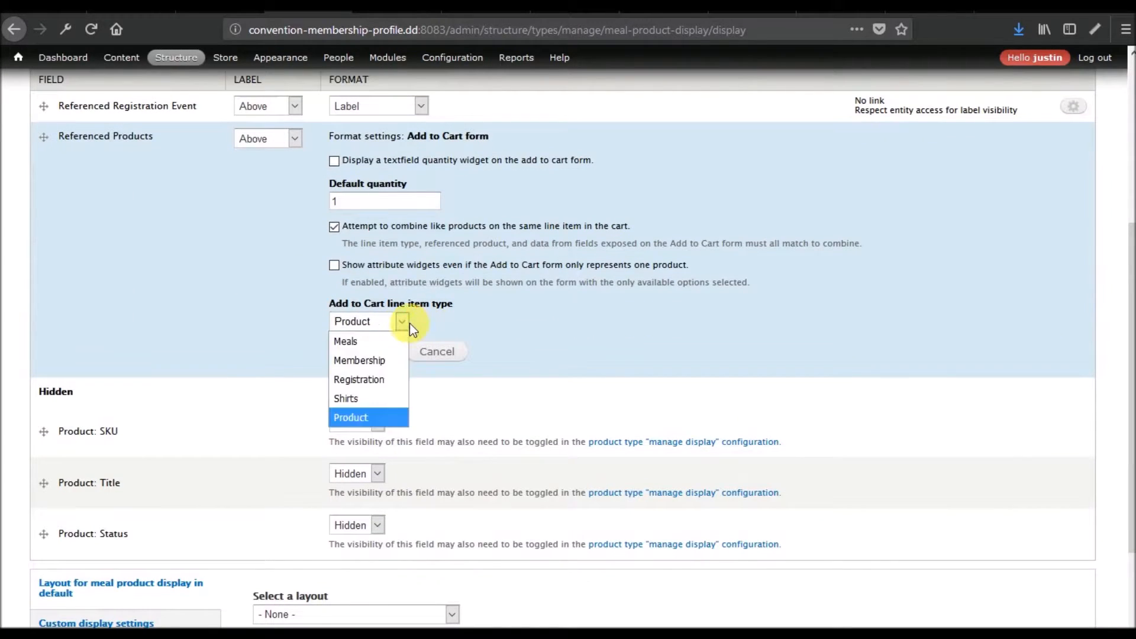
left_click(361, 345)
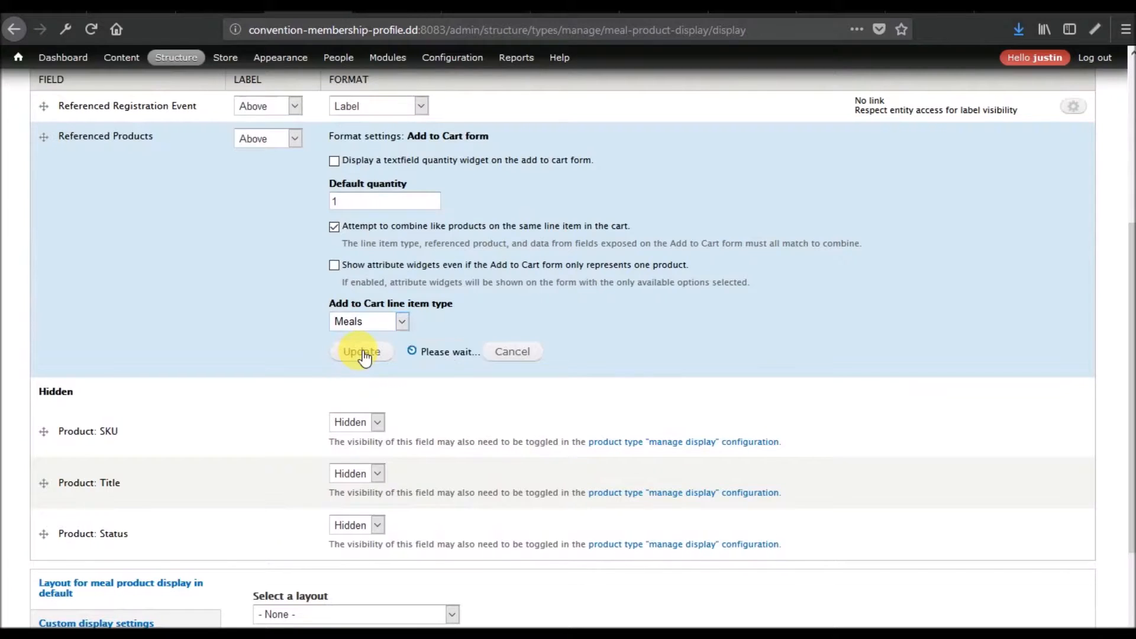
left_click(362, 353)
scroll(241, 322, "up", 5)
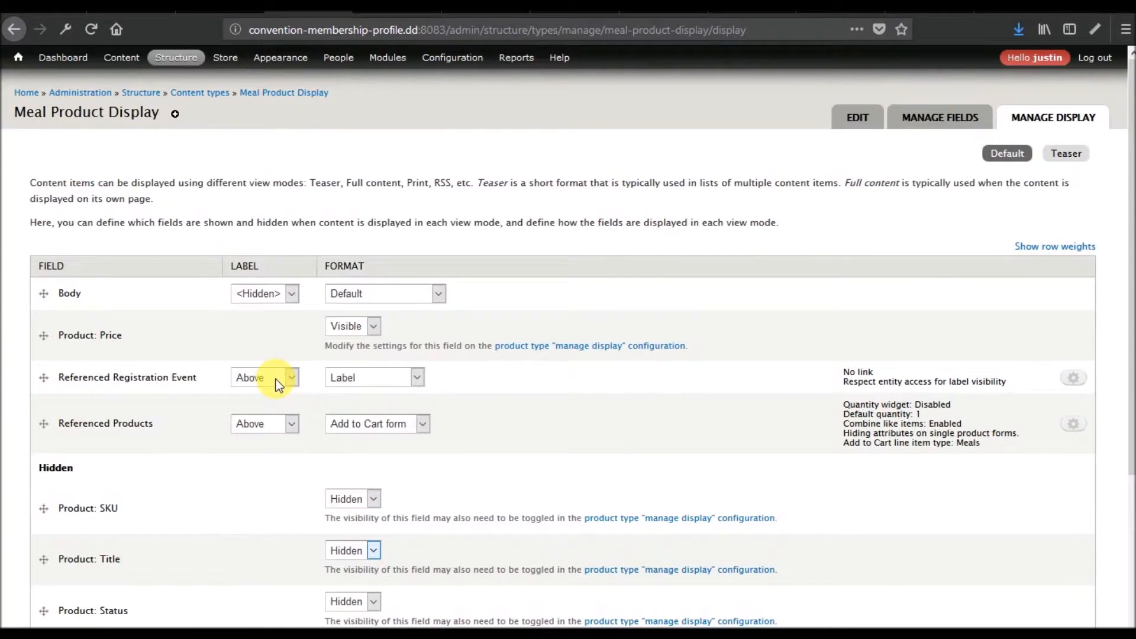
scroll(275, 381, "down", 3)
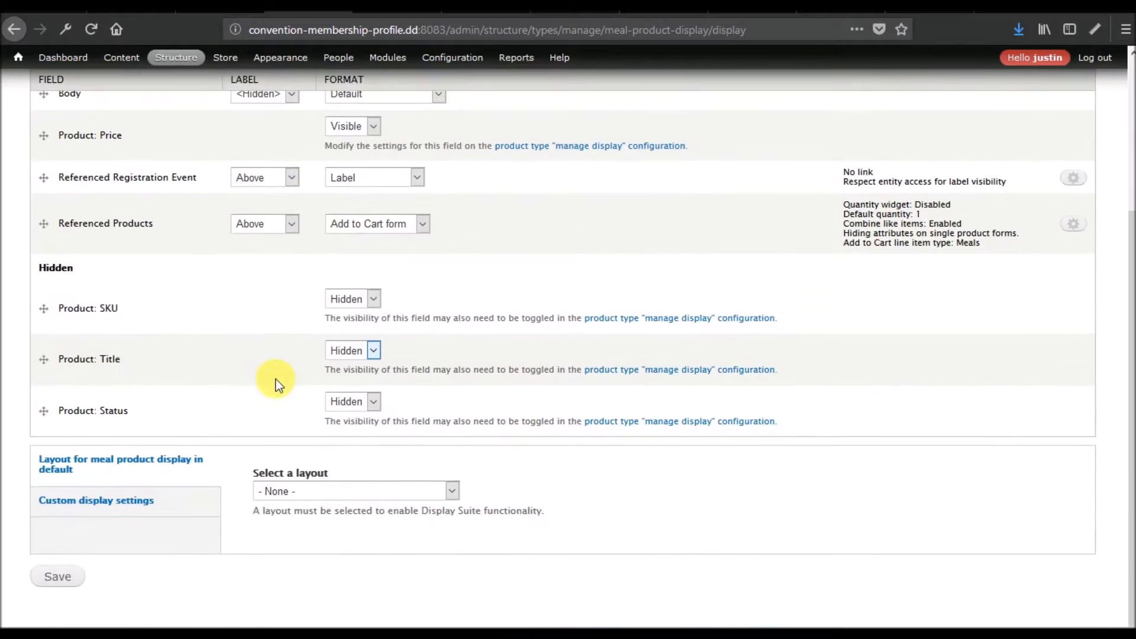
left_click(49, 587)
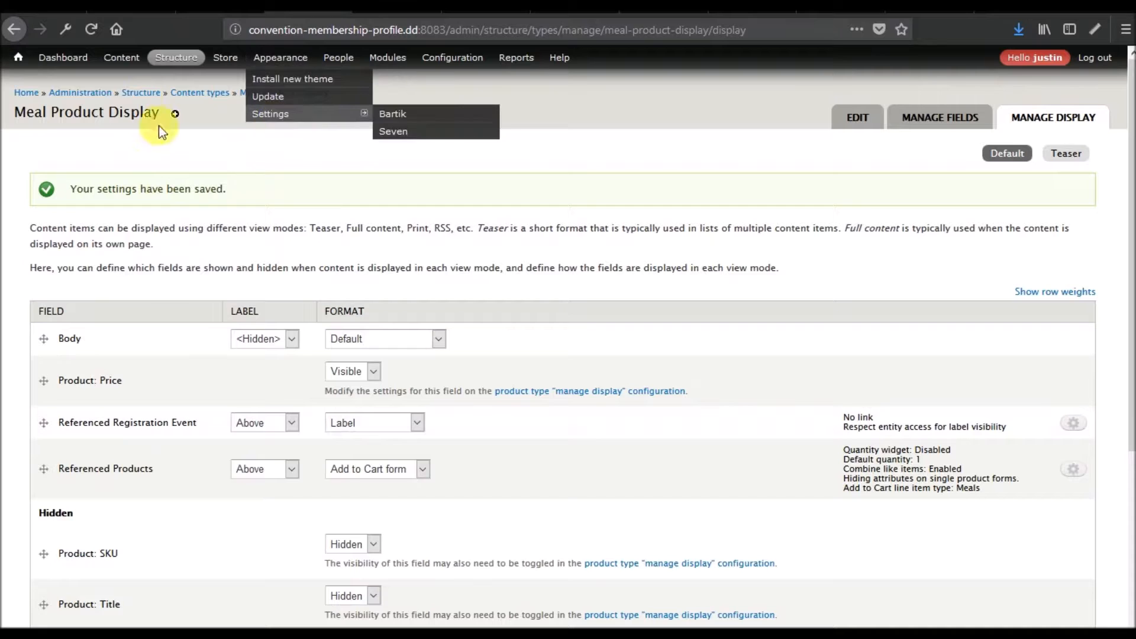
- Open the display settings of the Shirt Product Display content type
mouse_move(180, 55)
mouse_move(253, 112)
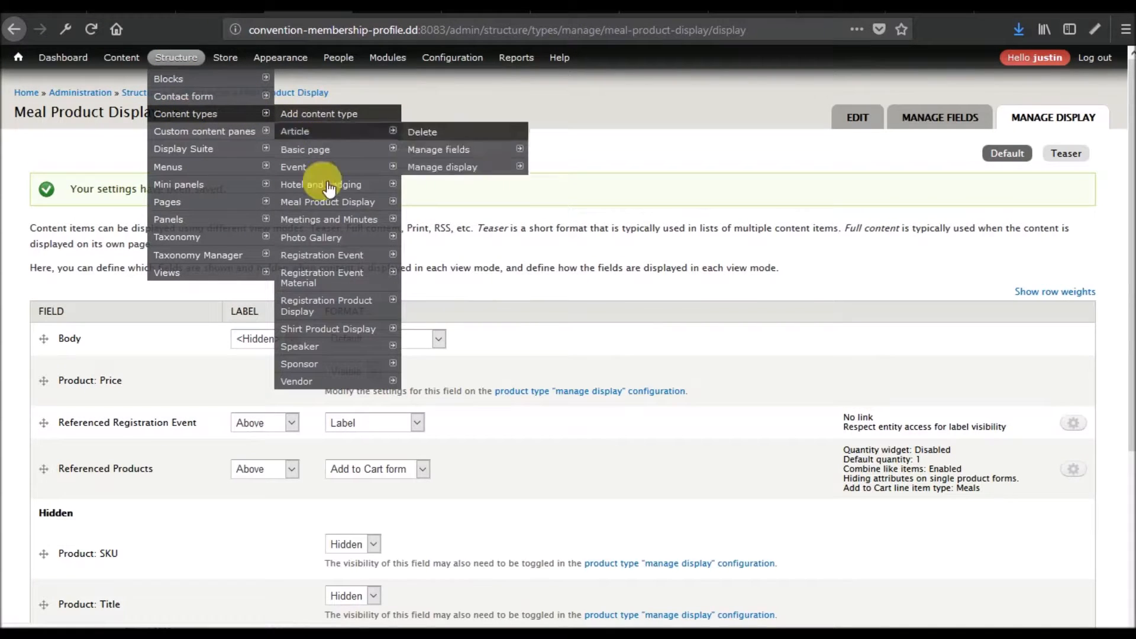
mouse_move(367, 328)
mouse_move(476, 349)
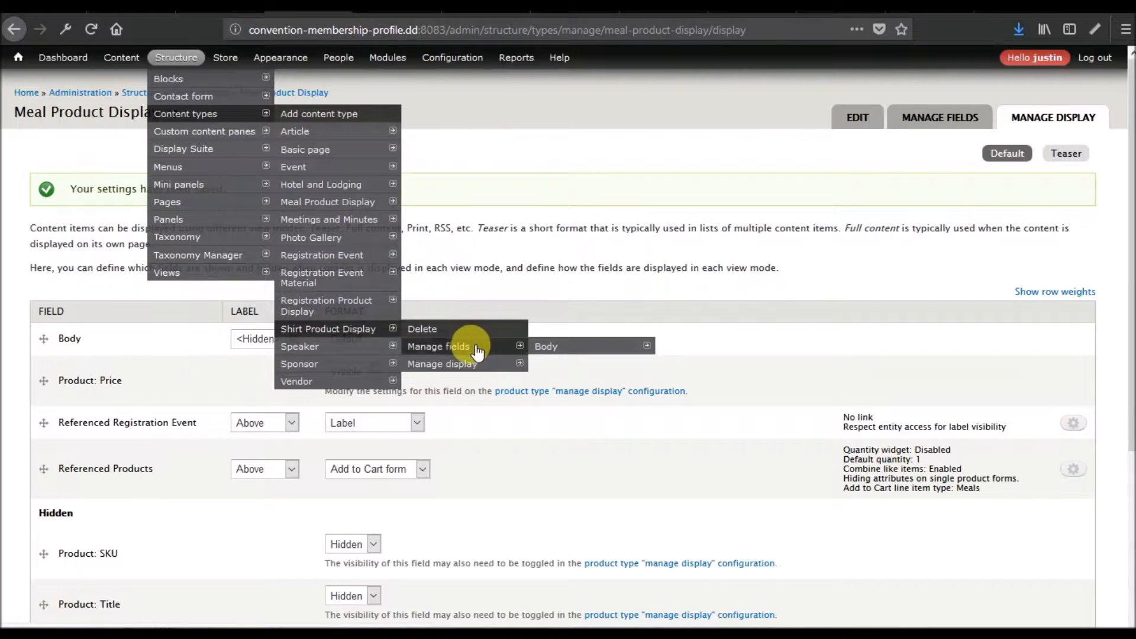
left_click(465, 364)
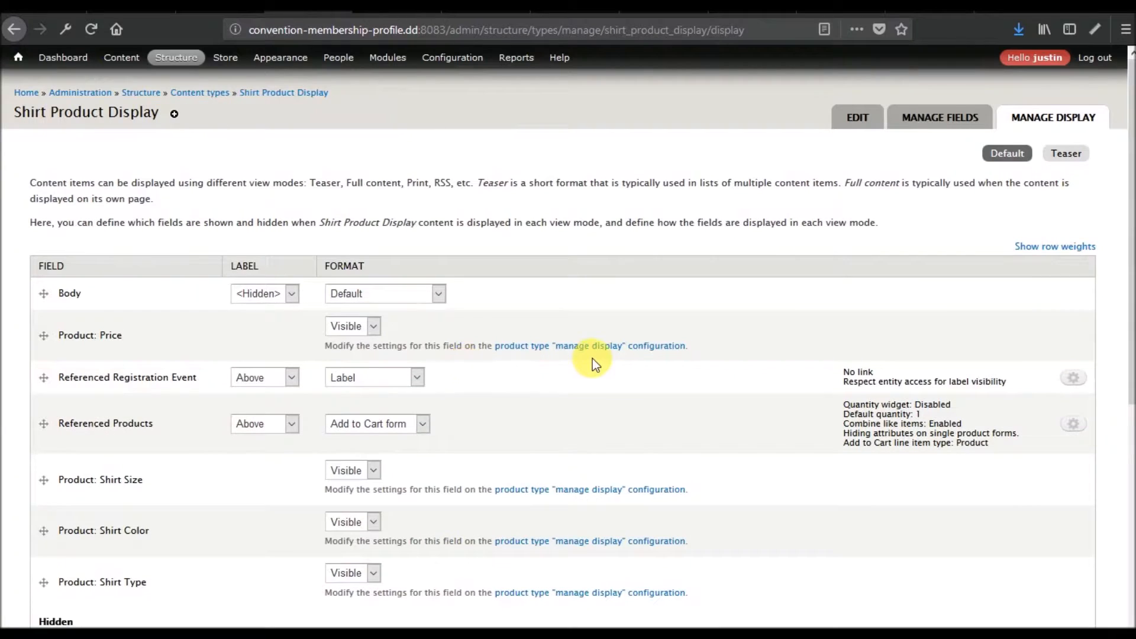
- Set the Add to Cart line item type of Referenced Products to Shirts and save the Shirt Product Display settings
scroll(592, 359, "down", 3)
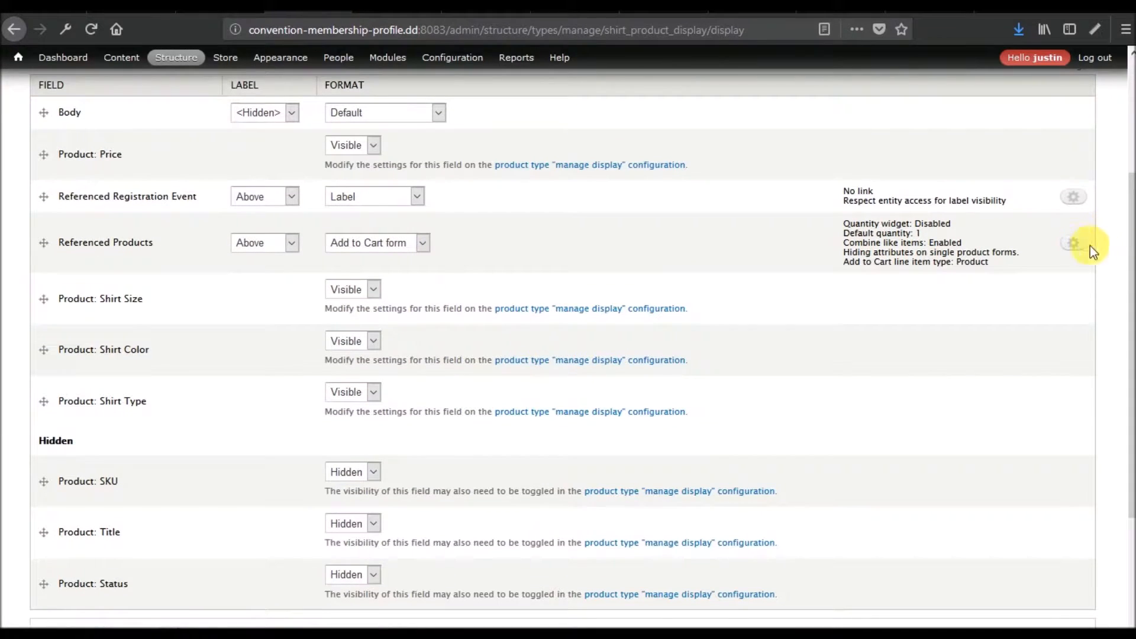
left_click(1089, 246)
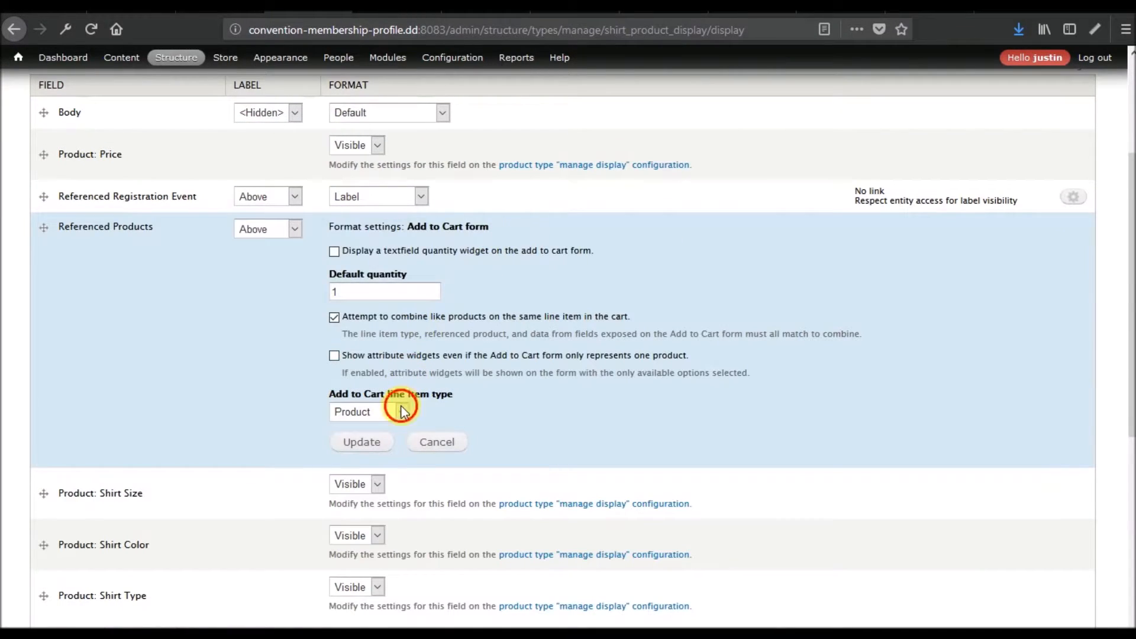
left_click(401, 410)
left_click(361, 489)
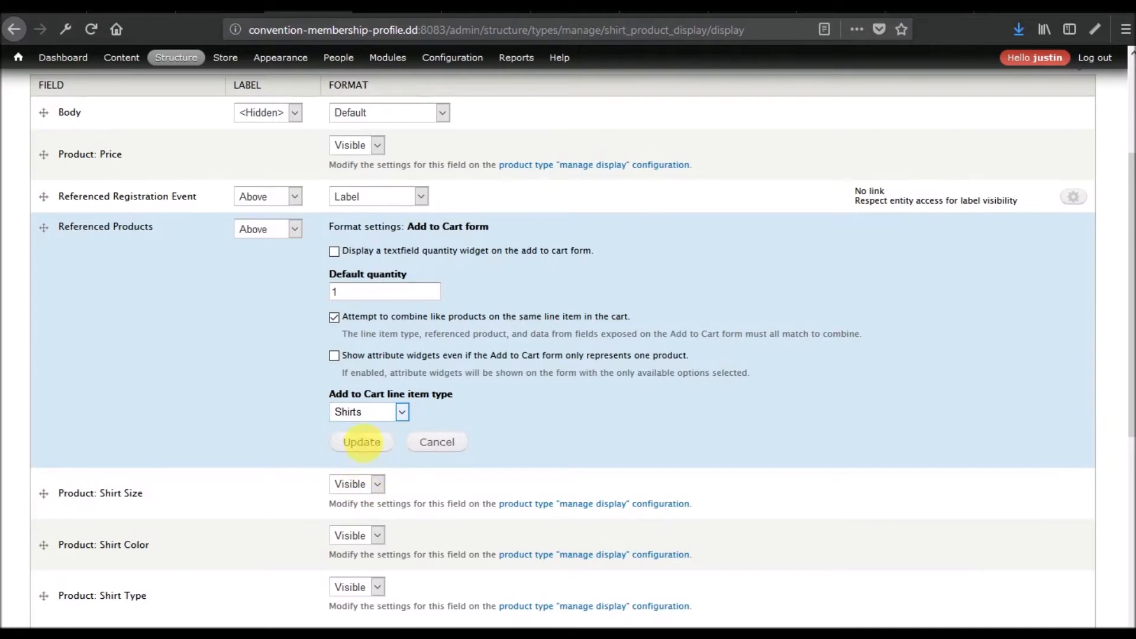
left_click(362, 443)
scroll(149, 382, "down", 3)
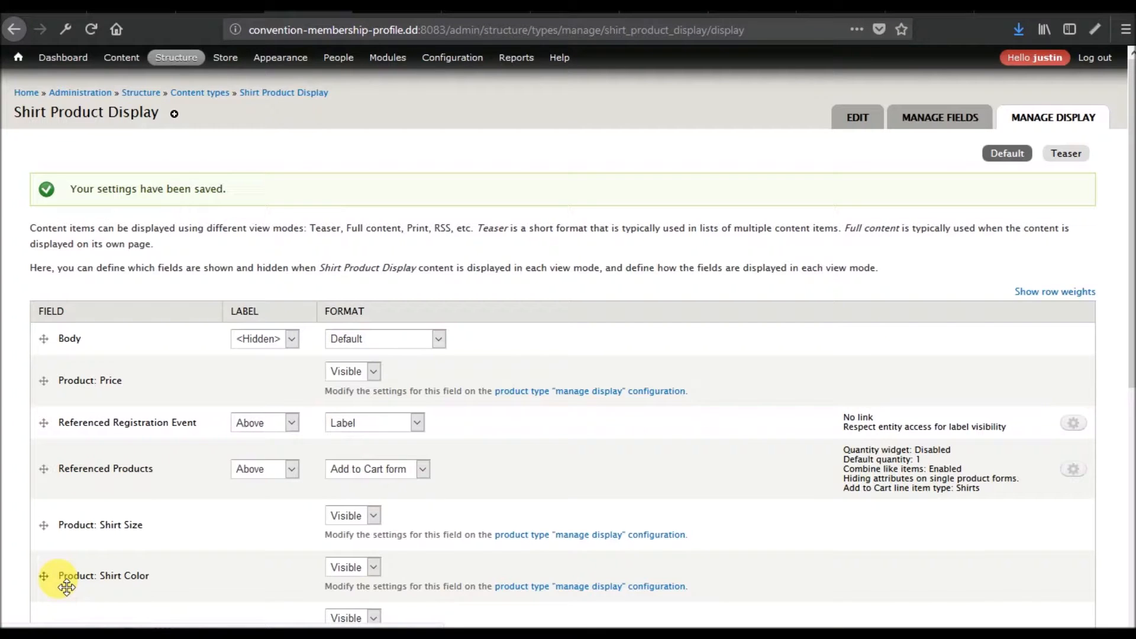
- Review the content create links and the All Content table on the 2018 Perfectly Optimized Annual Conference page
left_click(391, 12)
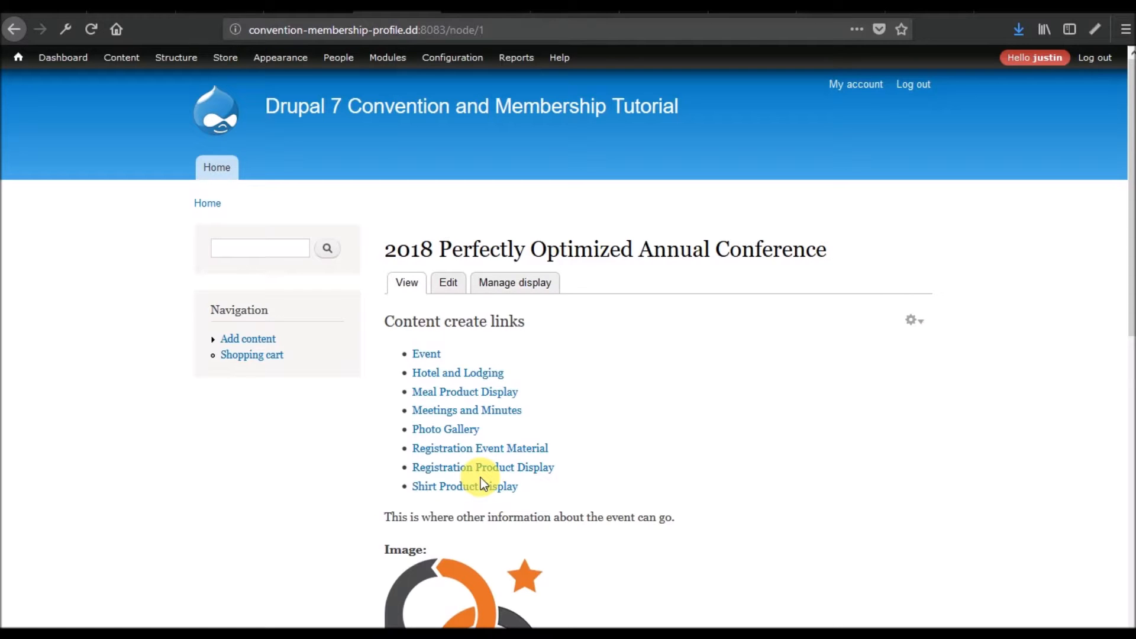
left_click_drag(382, 253, 818, 278)
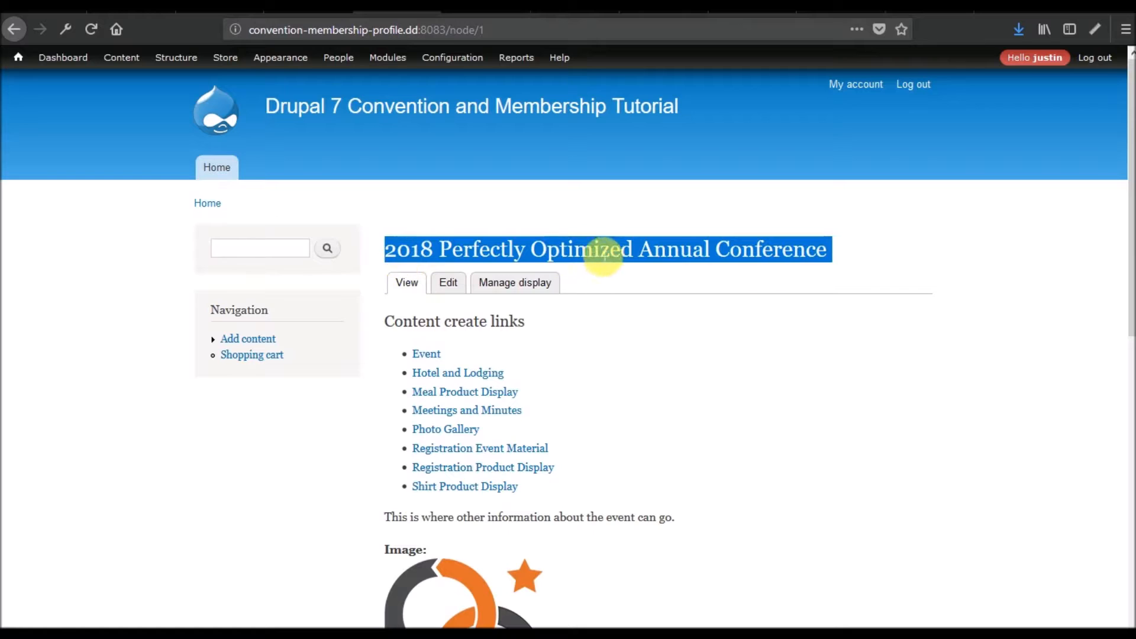
left_click(749, 261)
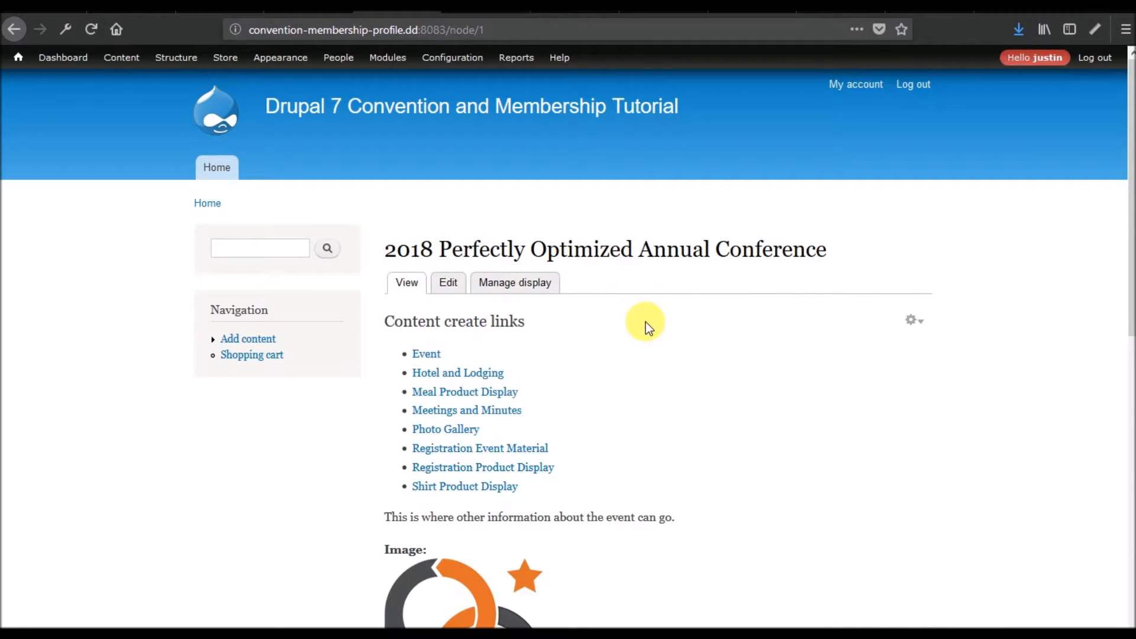
scroll(581, 399, "down", 5)
scroll(588, 404, "up", 4)
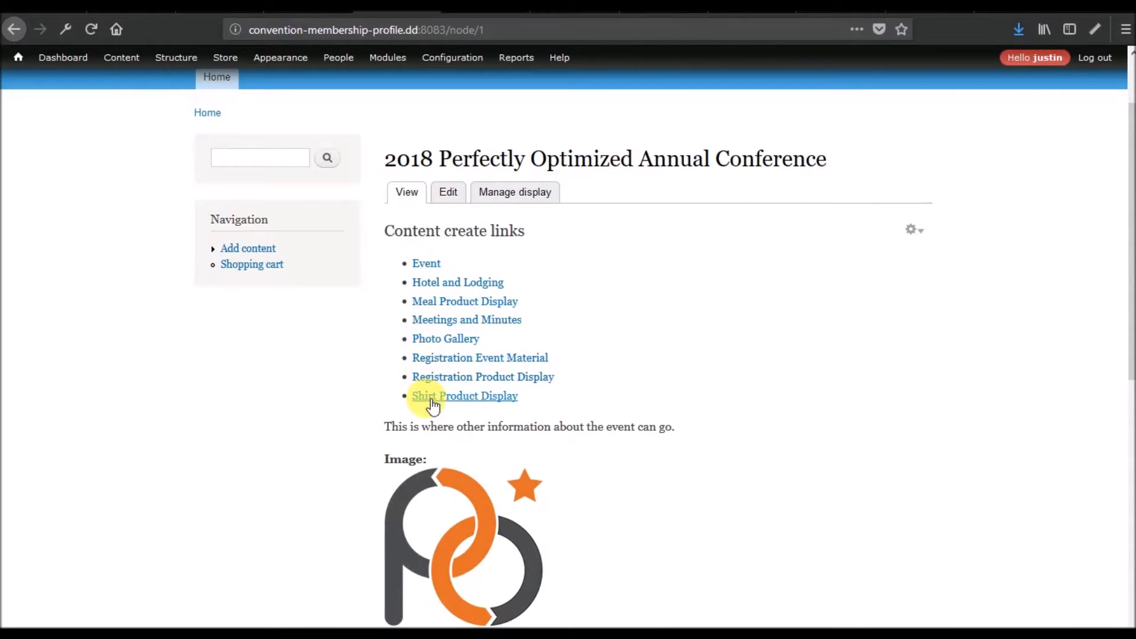
scroll(361, 404, "down", 1)
scroll(361, 402, "down", 7)
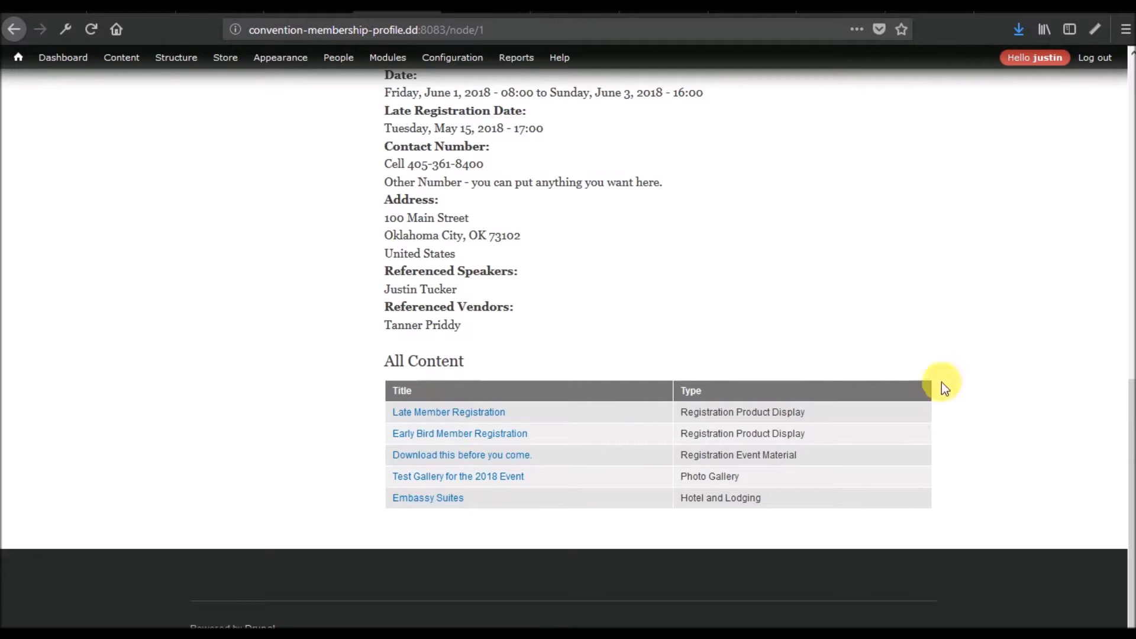
- Edit the All Content view from the event page and group its table rows by the Type field for all displays
left_click(925, 391)
left_click(893, 408)
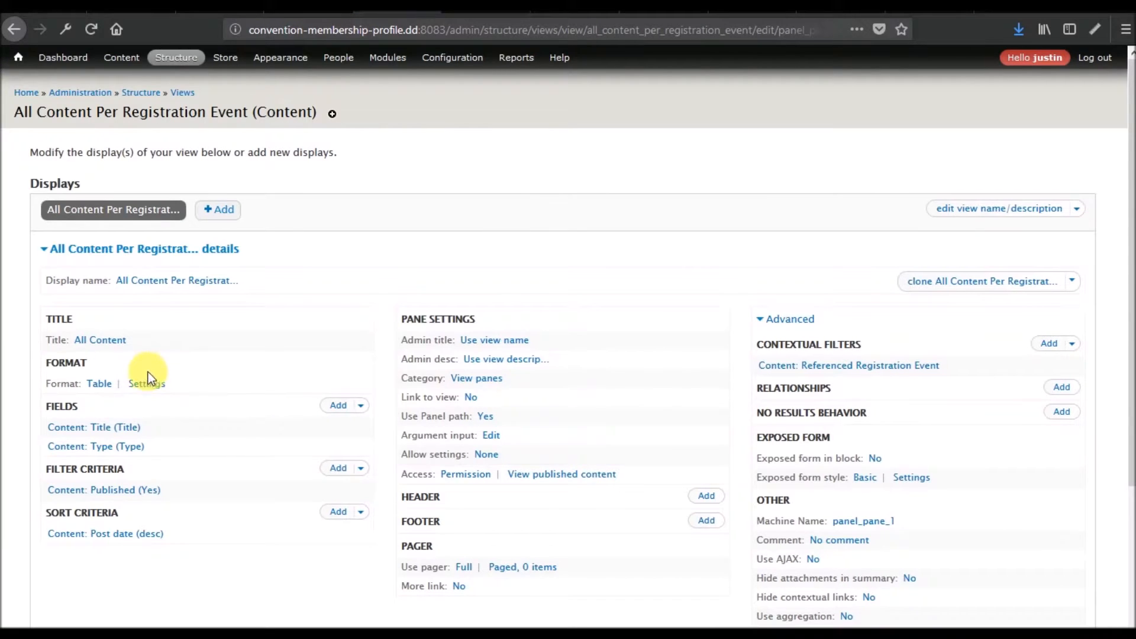
left_click(154, 386)
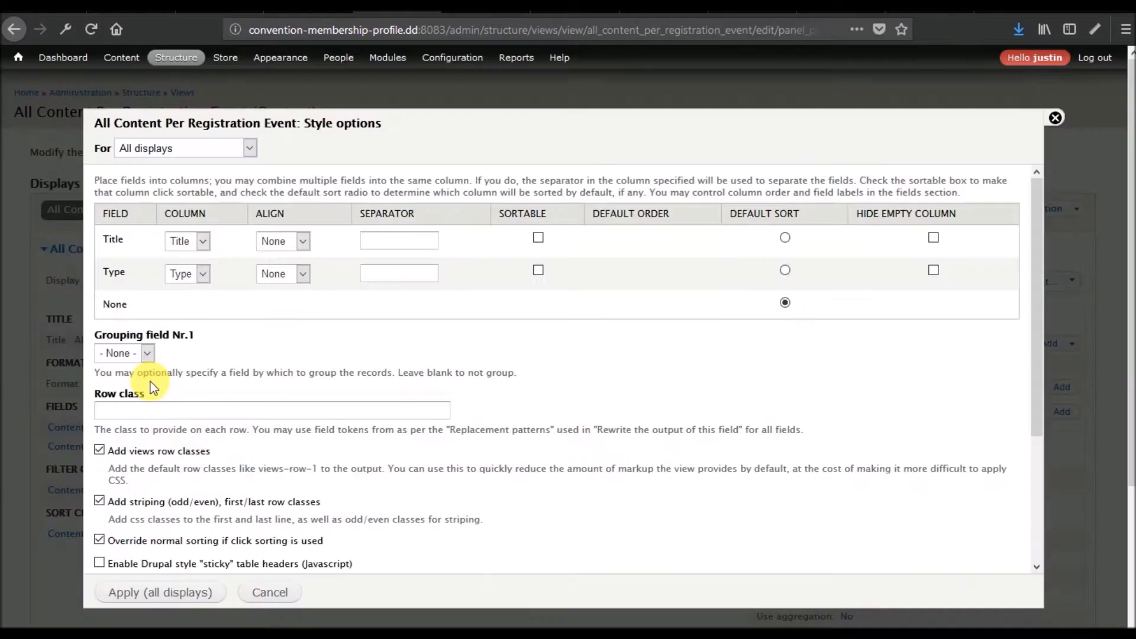
left_click(149, 349)
left_click(118, 407)
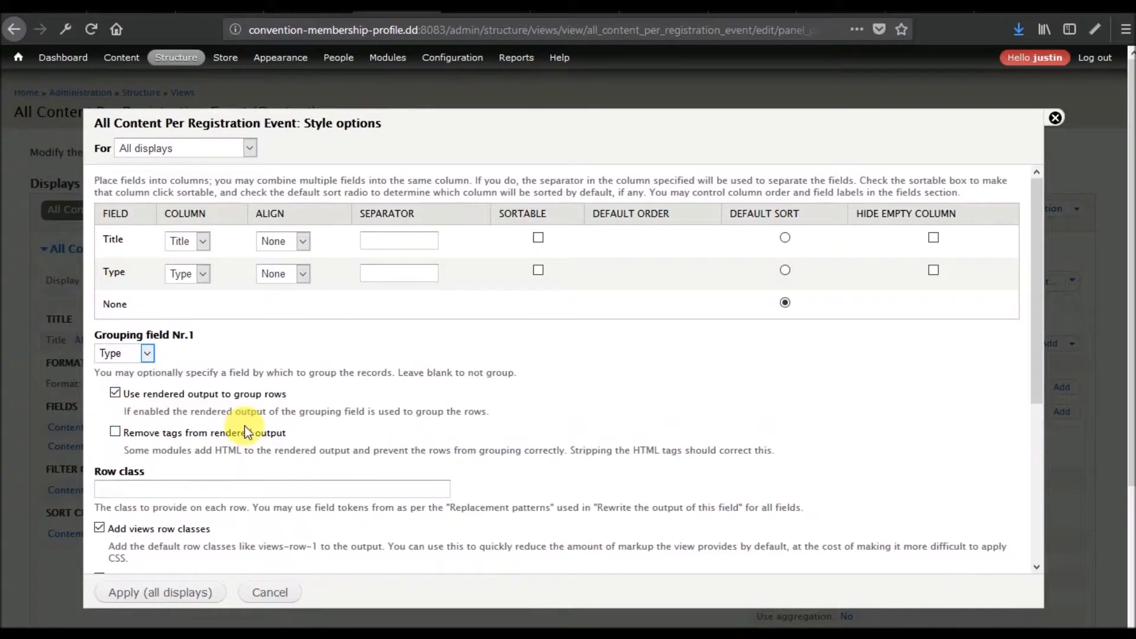
left_click(159, 591)
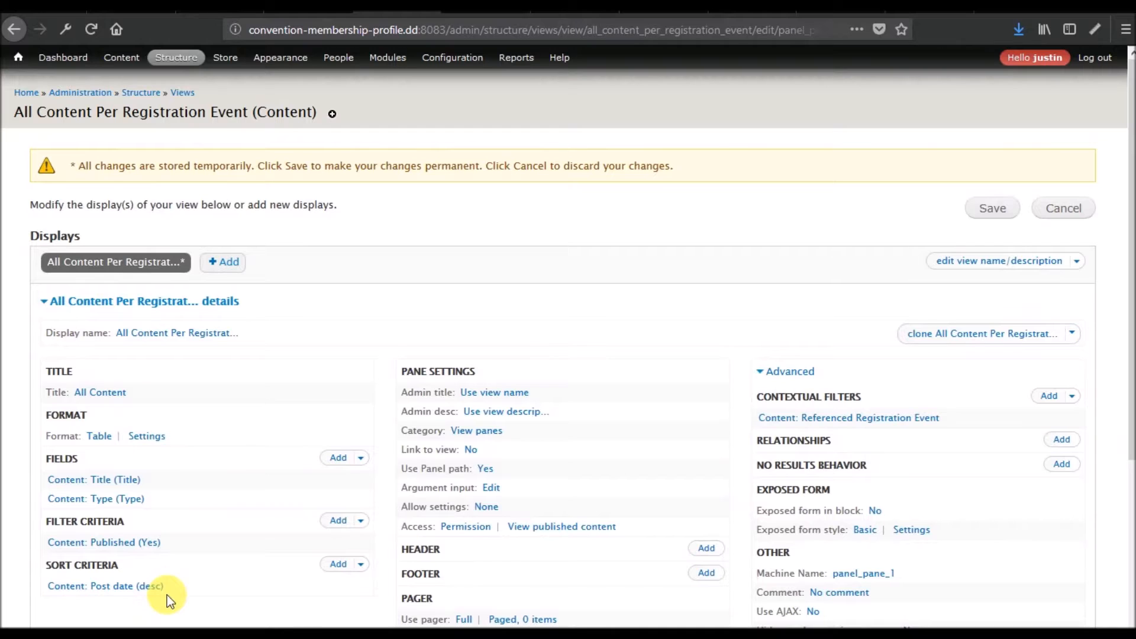
- Exclude the Content: Type field from display for all displays and save the view
left_click(101, 498)
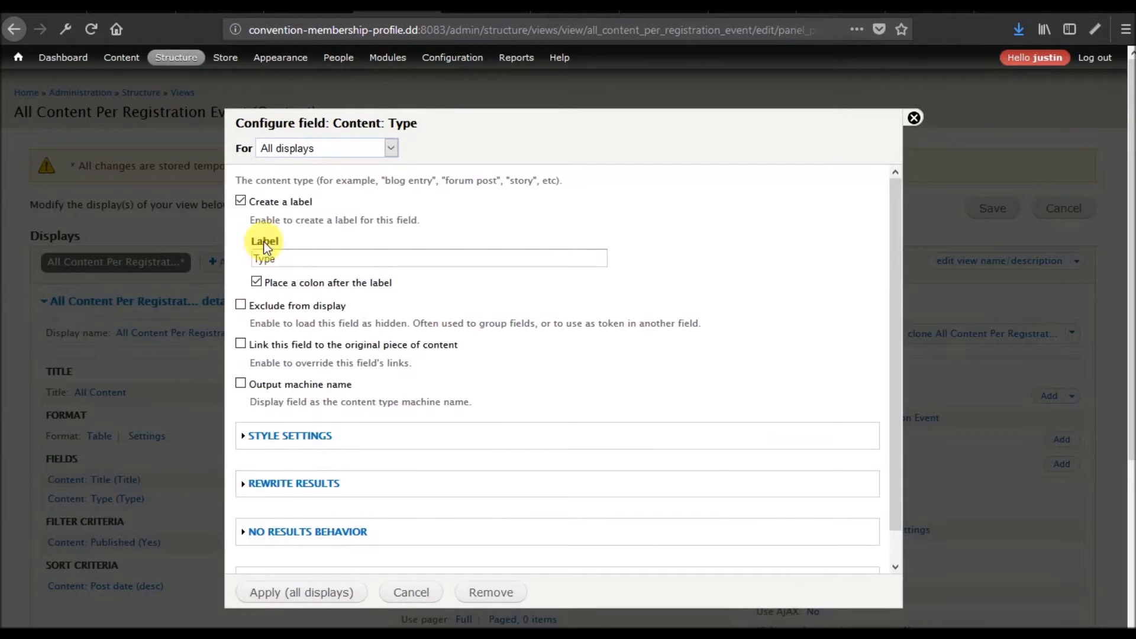
left_click(240, 305)
left_click(314, 593)
scroll(183, 407, "down", 5)
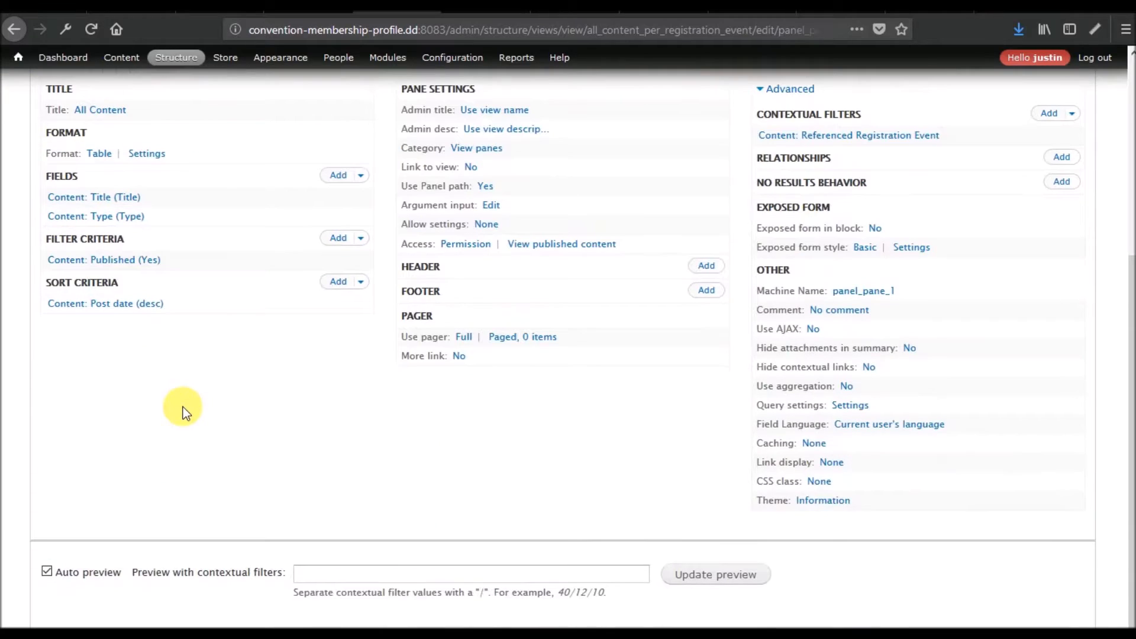
scroll(520, 355, "up", 5)
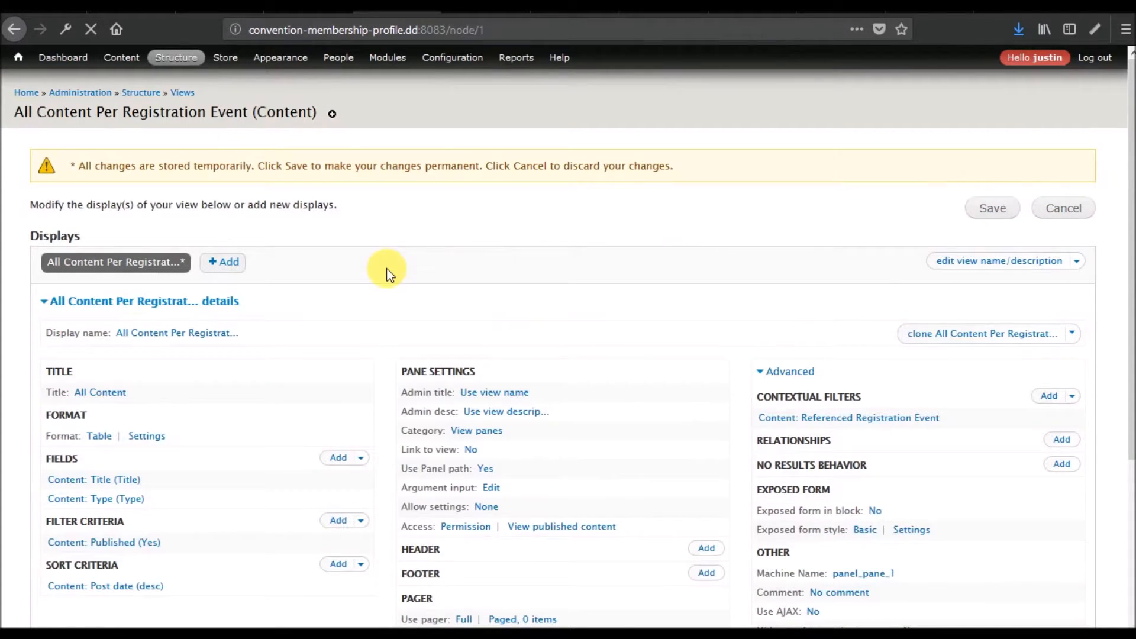
- Edit the All Content view from the event page, turn off the Content: Type field's label for all displays, and save the view
scroll(342, 354, "down", 15)
mouse_move(418, 252)
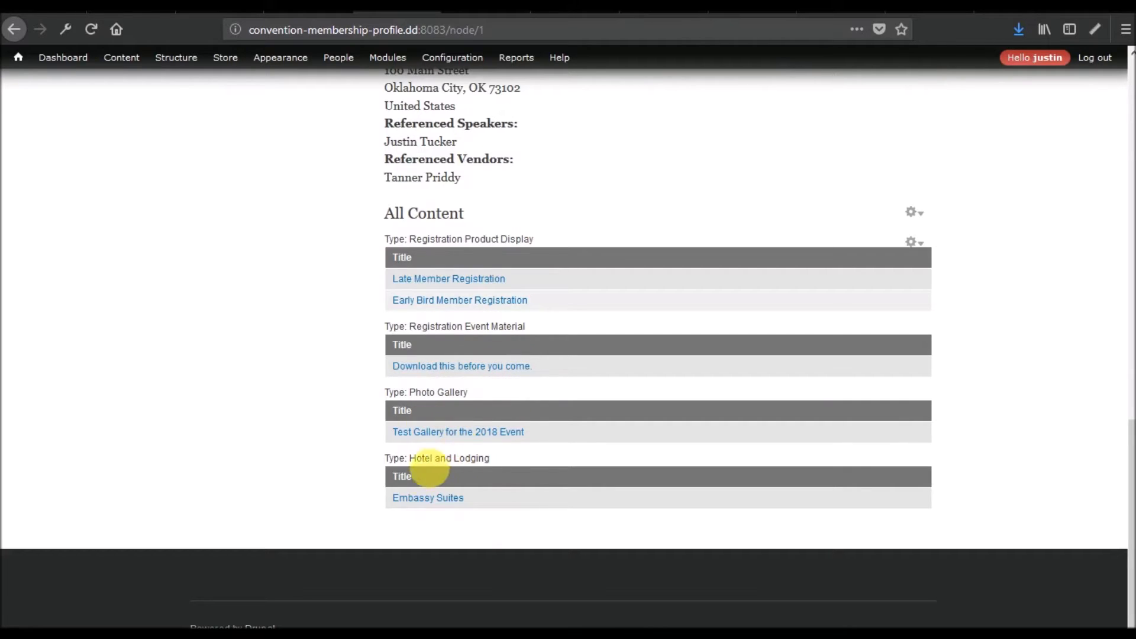
left_click(927, 245)
left_click(899, 261)
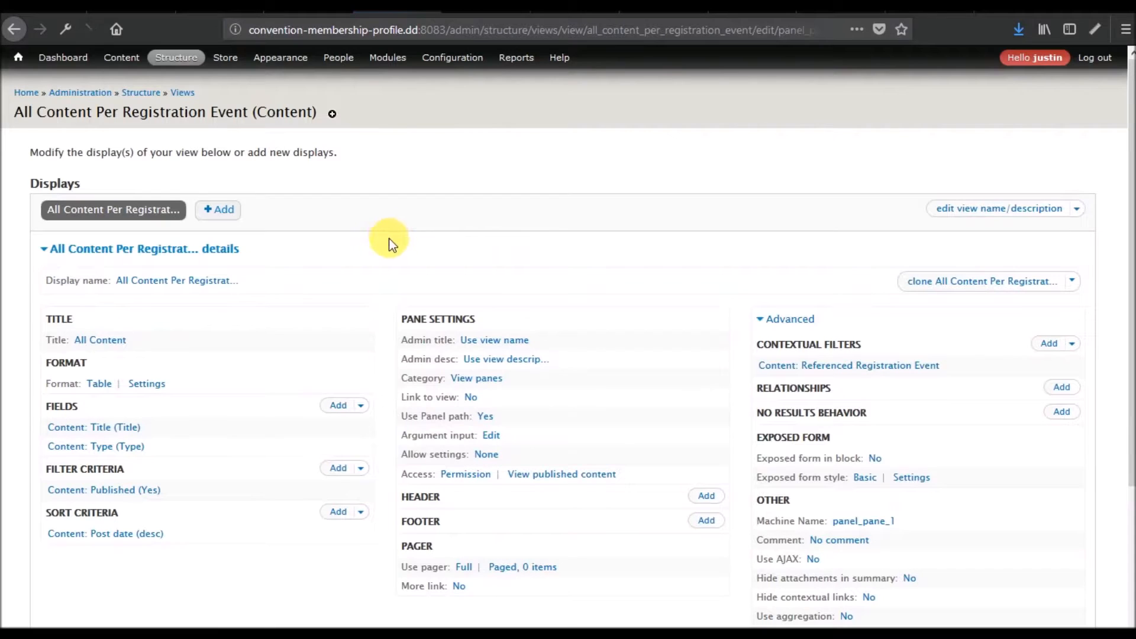
left_click(89, 447)
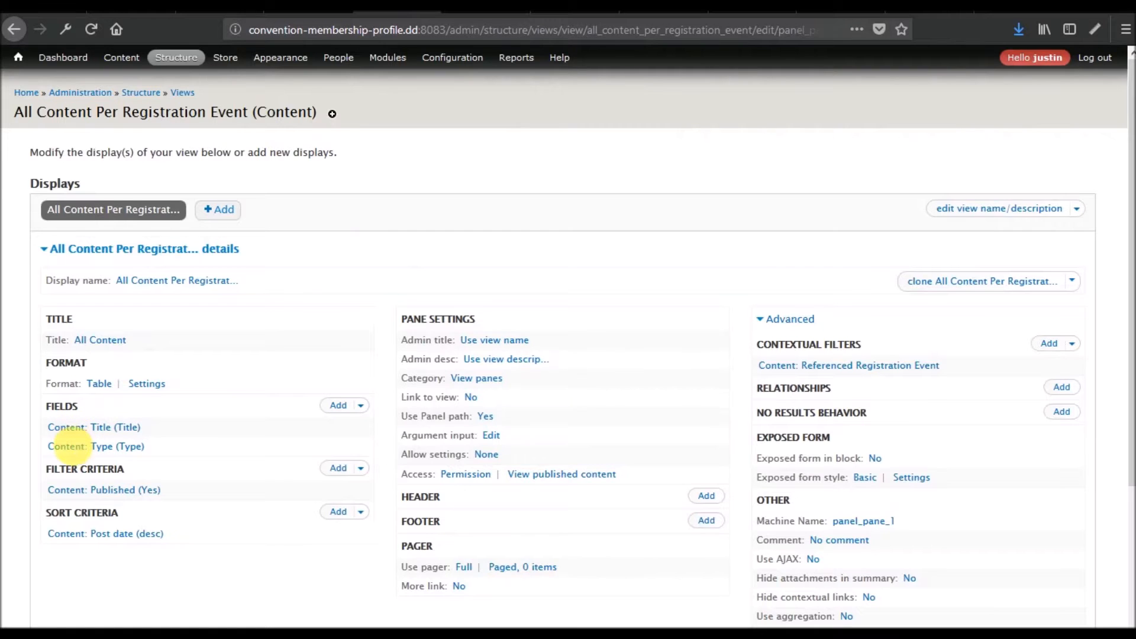
left_click(274, 203)
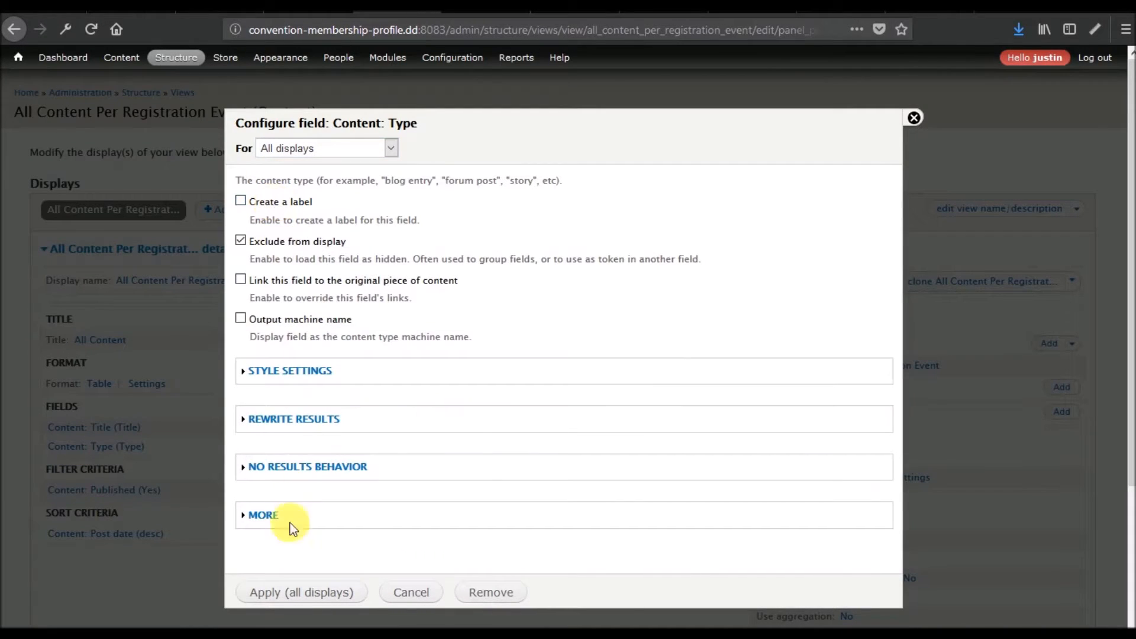
left_click(281, 593)
left_click(992, 209)
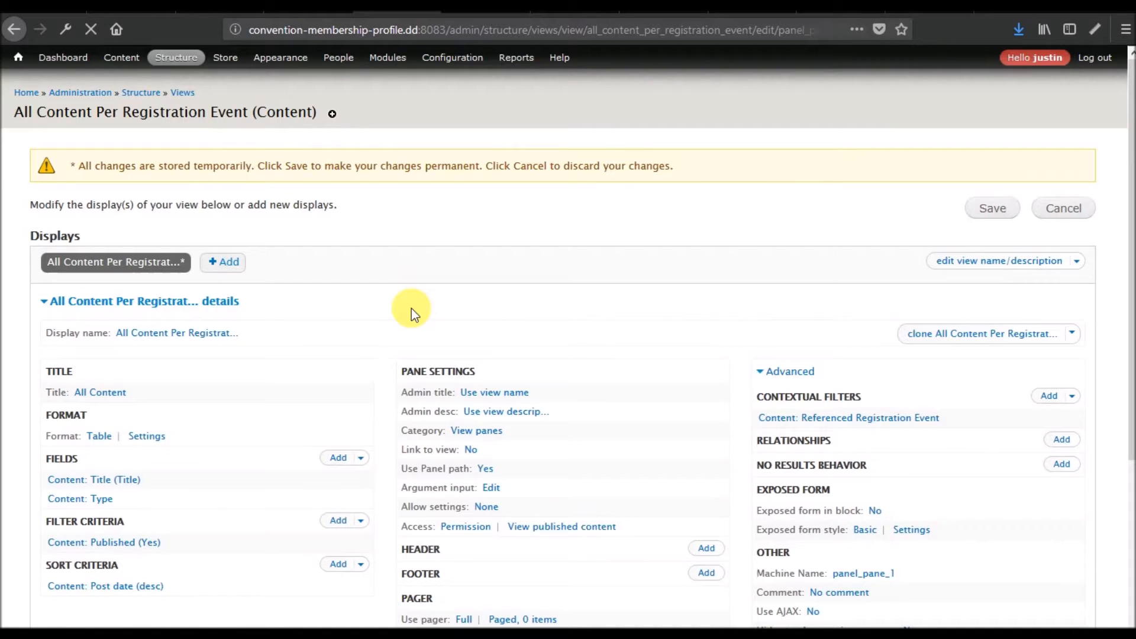
scroll(357, 324, "down", 6)
scroll(358, 324, "down", 7)
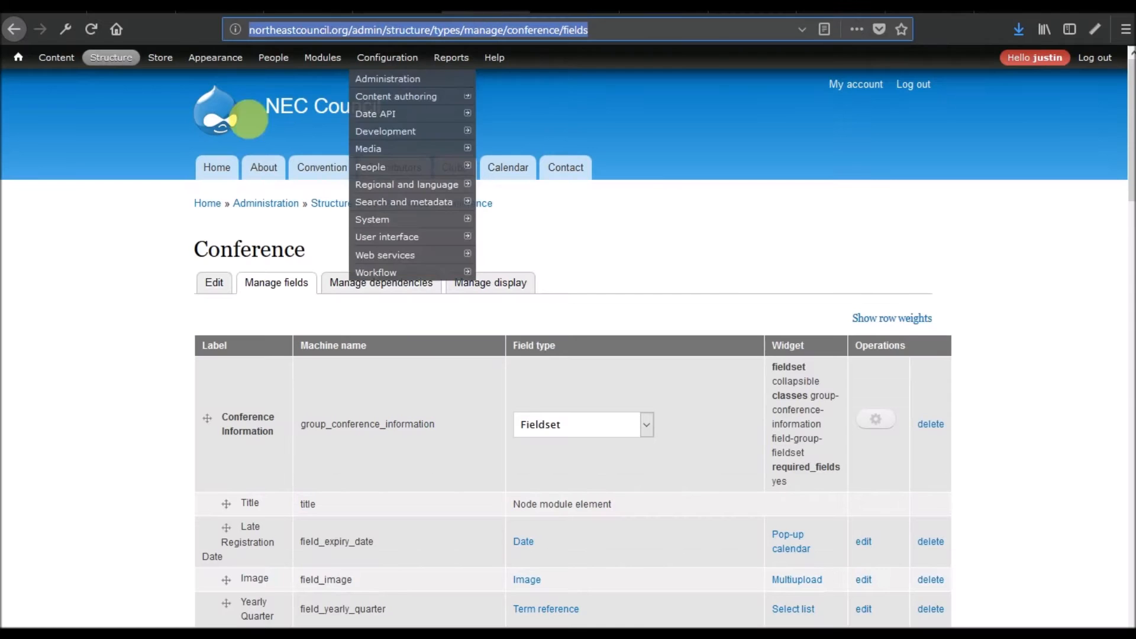
- Look through the taxonomy vocabularies defined on the NEC Council site
mouse_move(148, 59)
mouse_move(111, 58)
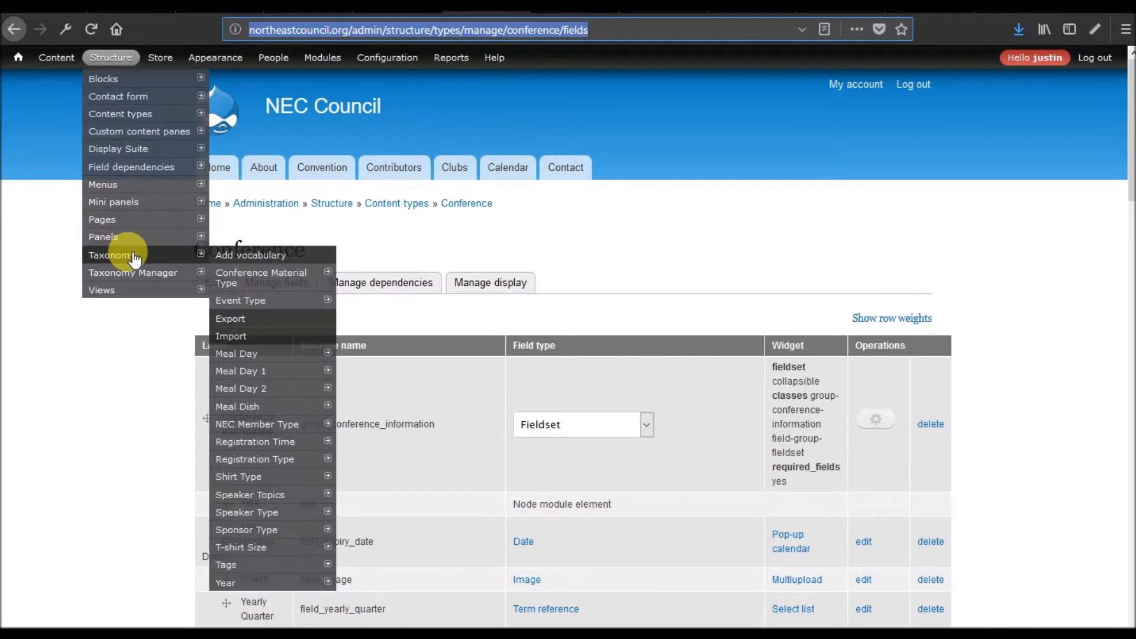
left_click(133, 257)
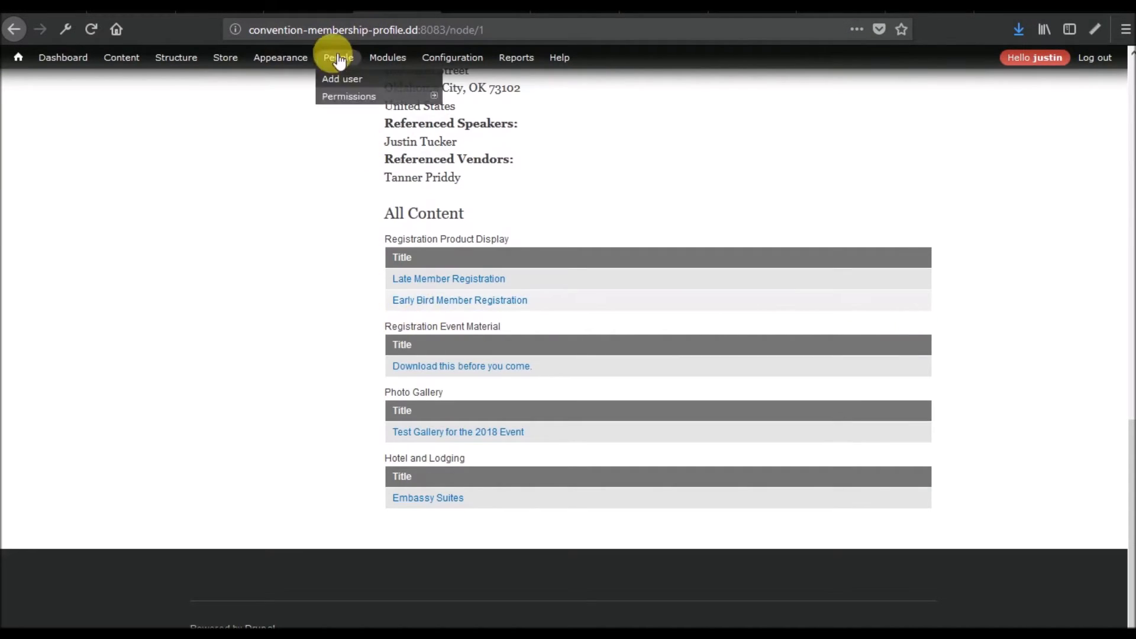
- Open the convention site's Upload Type vocabulary in a separate browser tab and check its terms
mouse_move(170, 62)
mouse_move(169, 120)
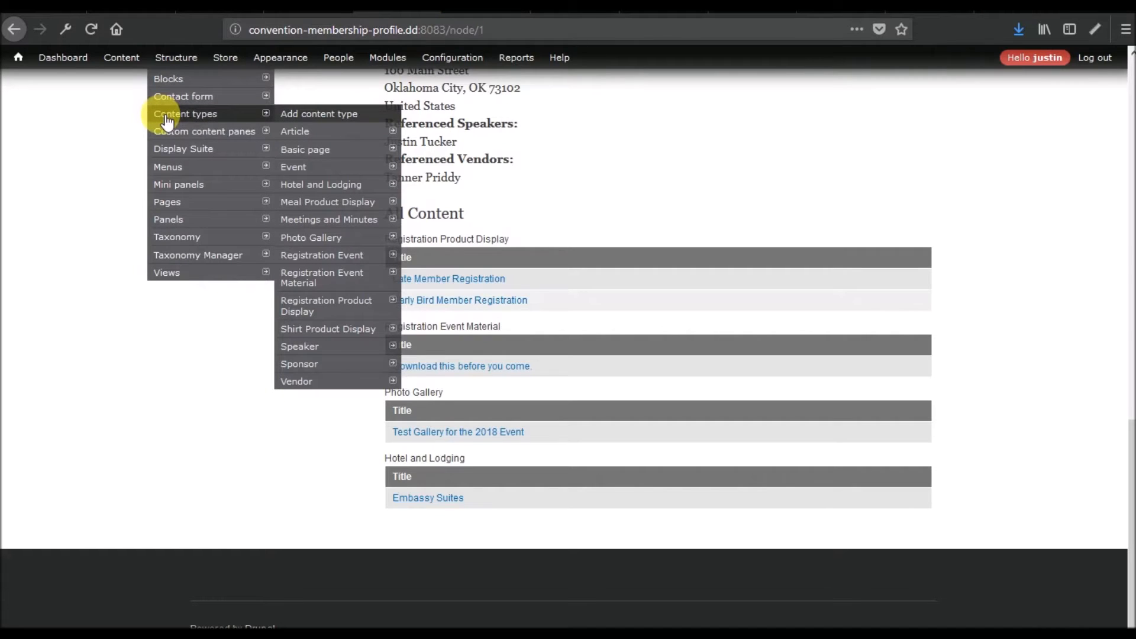
mouse_move(196, 237)
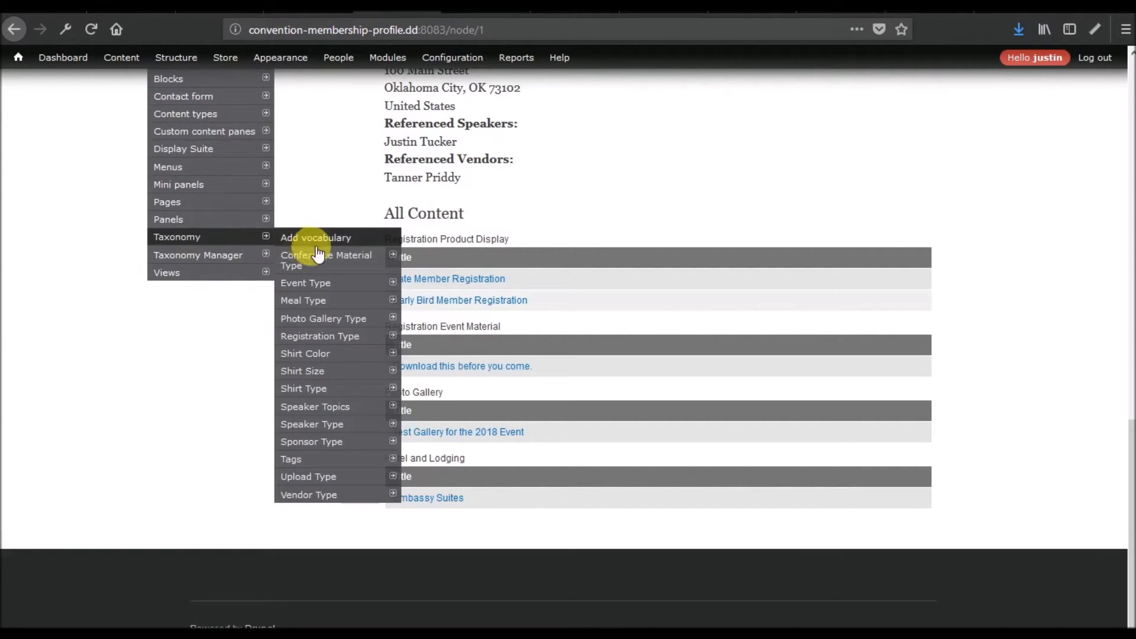
mouse_move(318, 256)
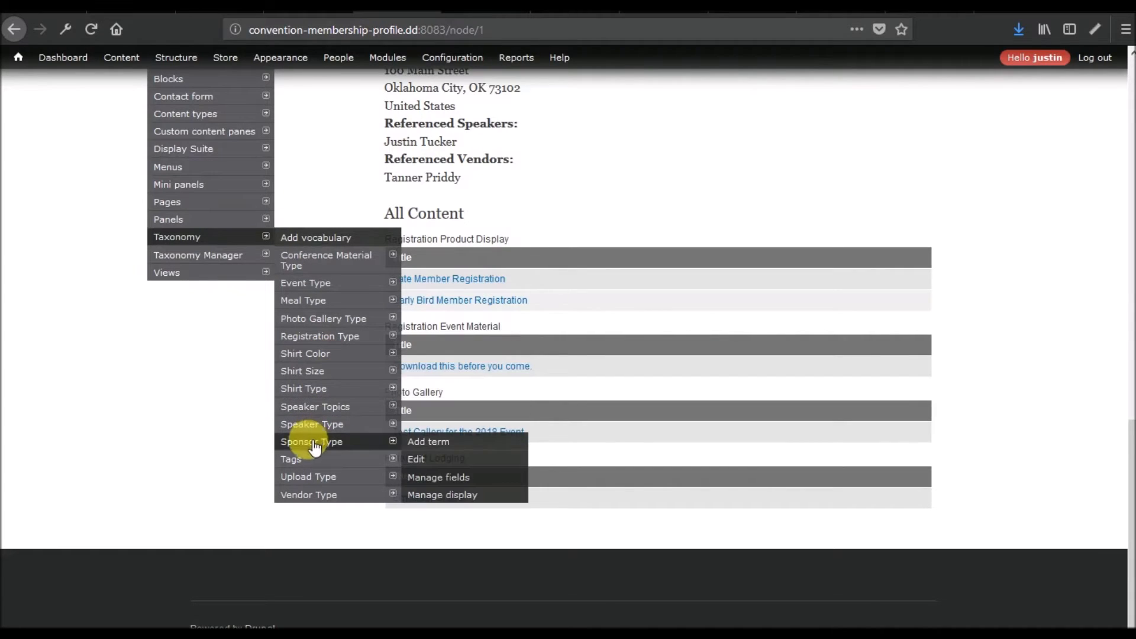
right_click(307, 479)
left_click(349, 490)
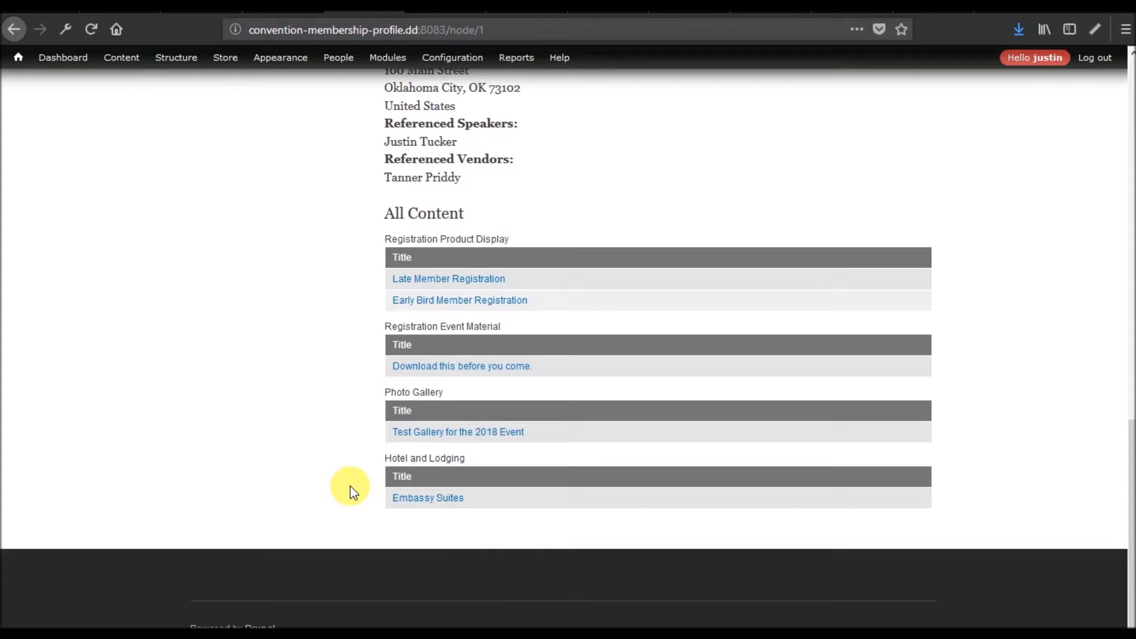
left_click(440, 8)
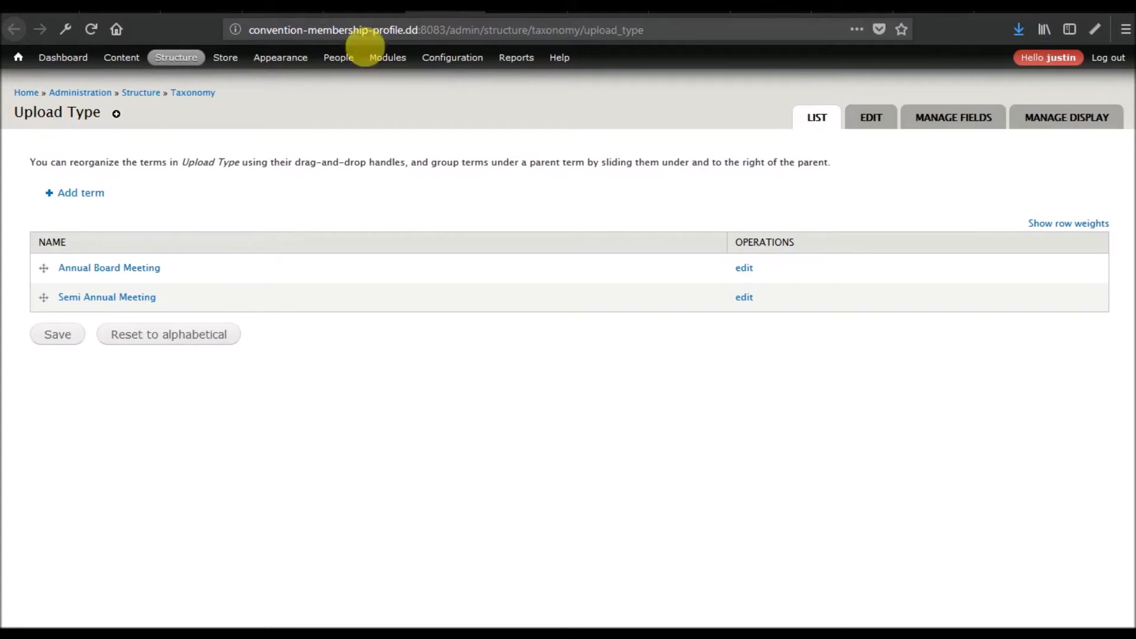
left_click(318, 267)
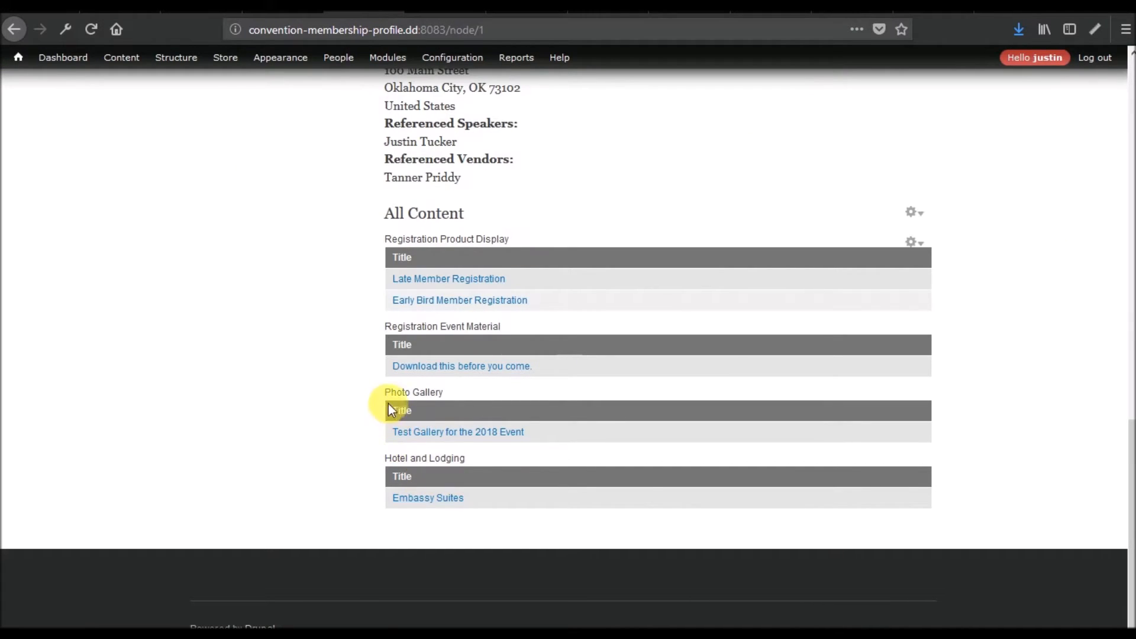
- Open Test Gallery for the 2018 Event in a separate browser tab, look through its images, and return to the event page
right_click(454, 437)
left_click(491, 442)
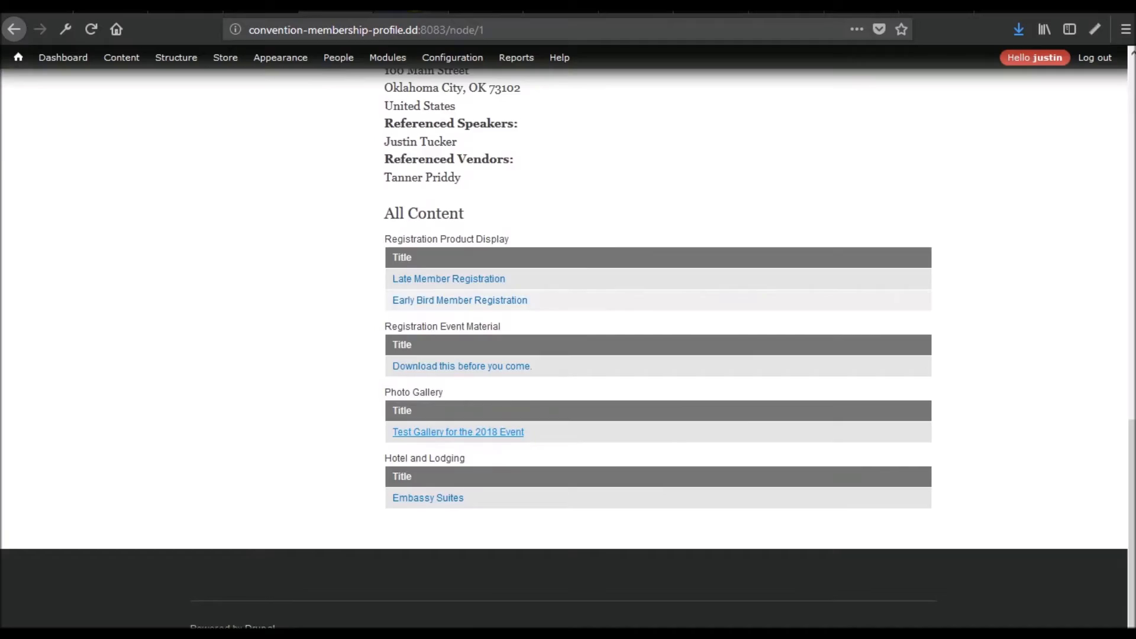
key("ctrl+Tab")
scroll(293, 322, "down", 7)
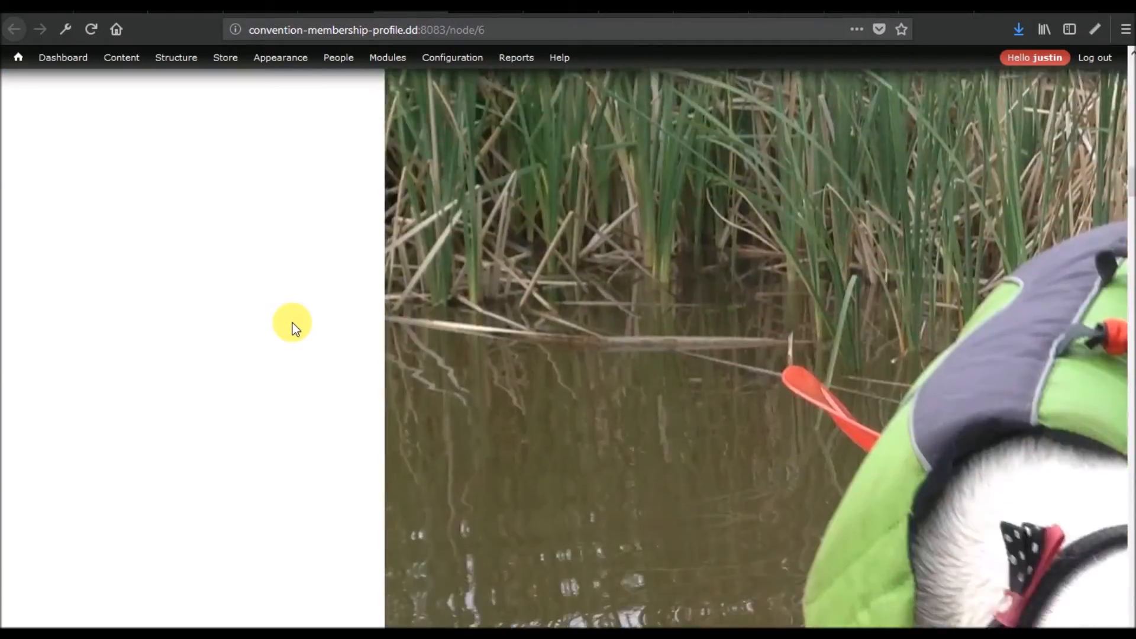
scroll(293, 322, "down", 10)
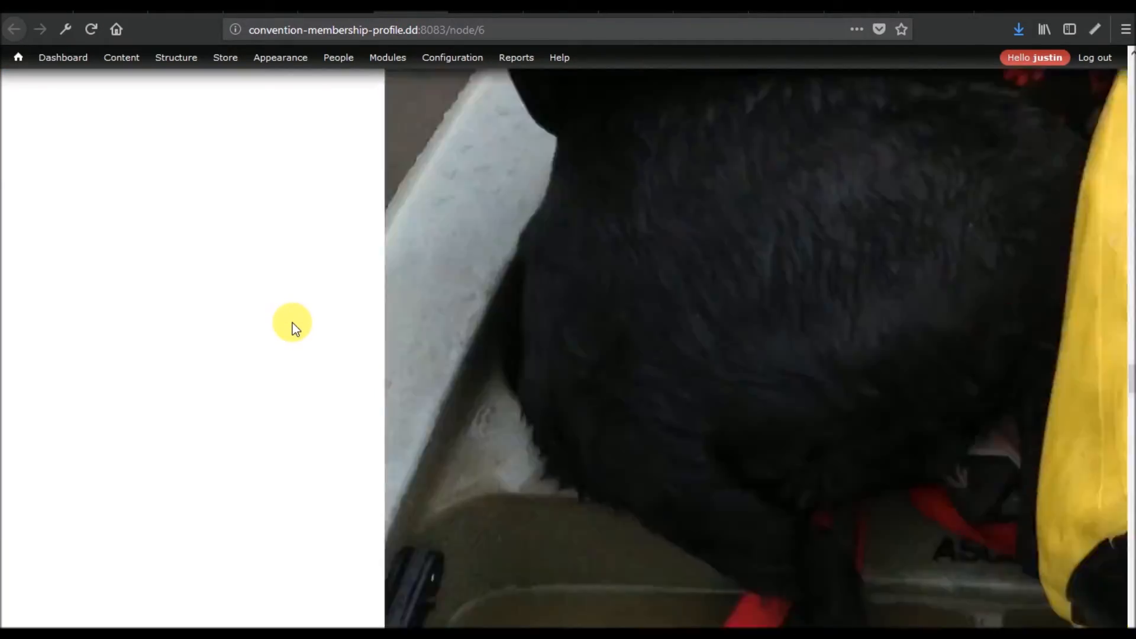
scroll(292, 322, "down", 6)
scroll(292, 322, "up", 20)
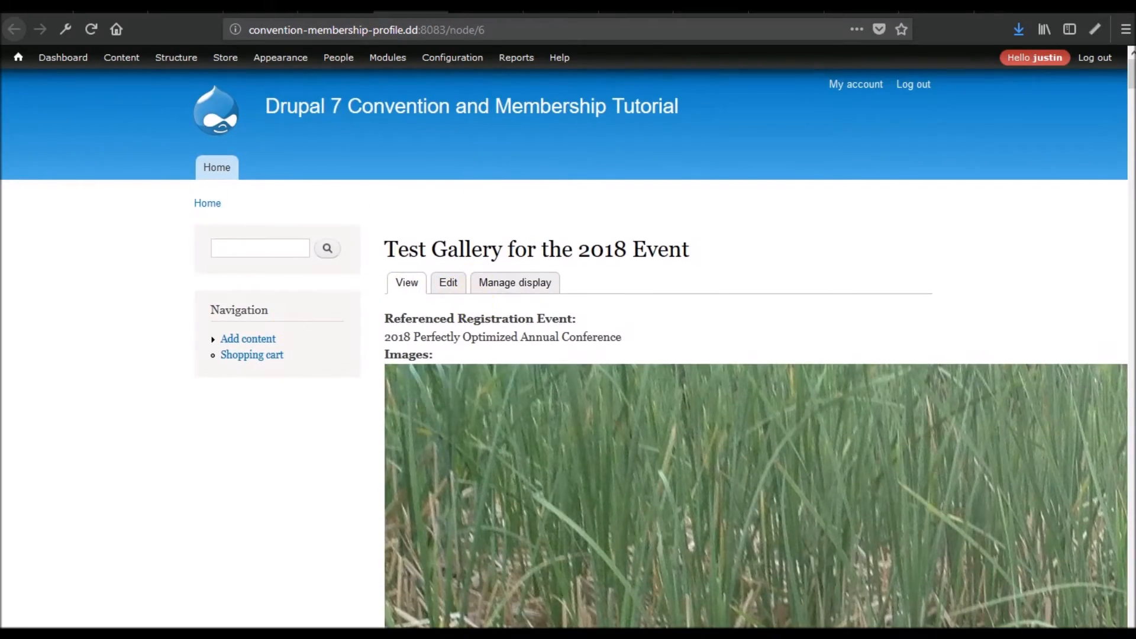
left_click(433, 3)
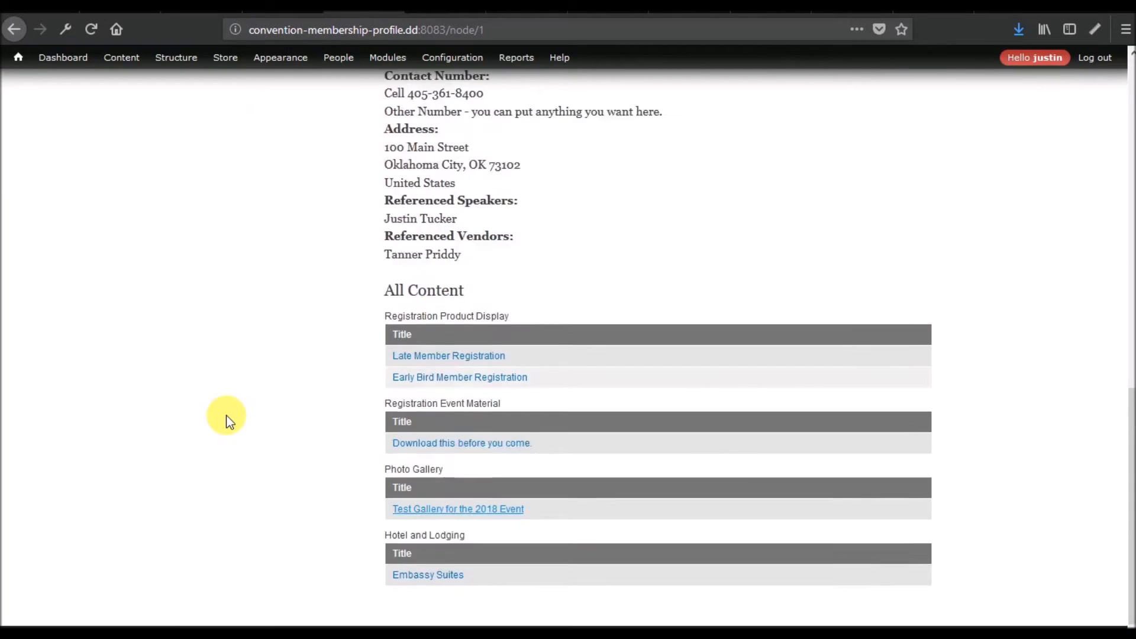
- Review the 2018 Perfectly Optimized Annual Conference page, examining its content create links, event details and grouped All Content listing
scroll(230, 421, "up", 15)
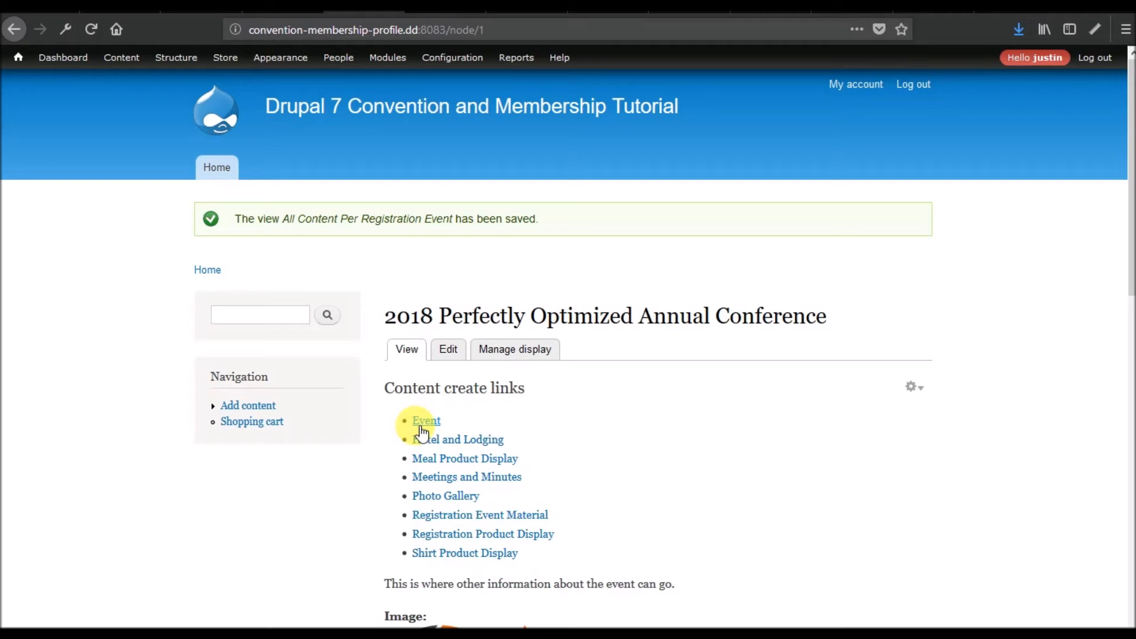
scroll(533, 391, "down", 9)
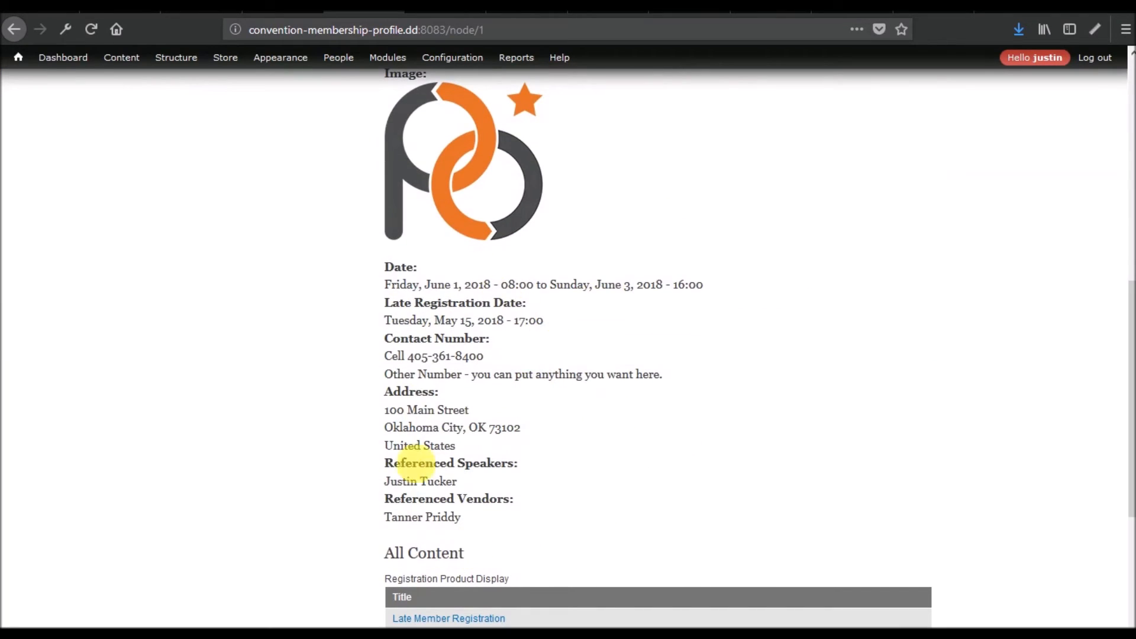
scroll(434, 476, "up", 6)
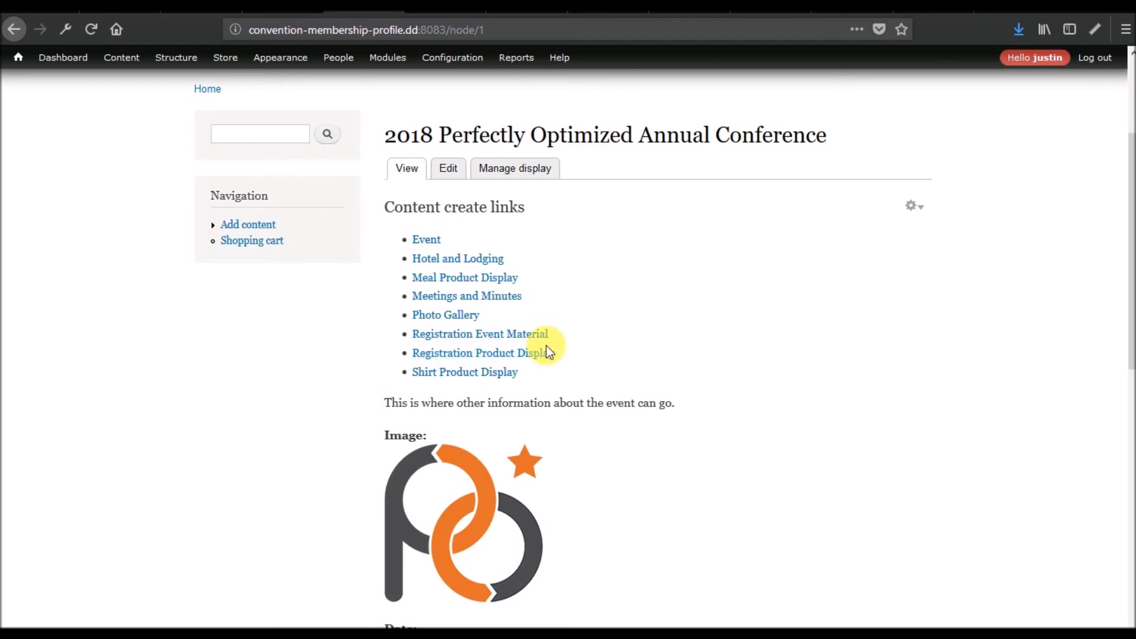
scroll(545, 346, "down", 10)
scroll(484, 282, "up", 8)
scroll(487, 280, "up", 1)
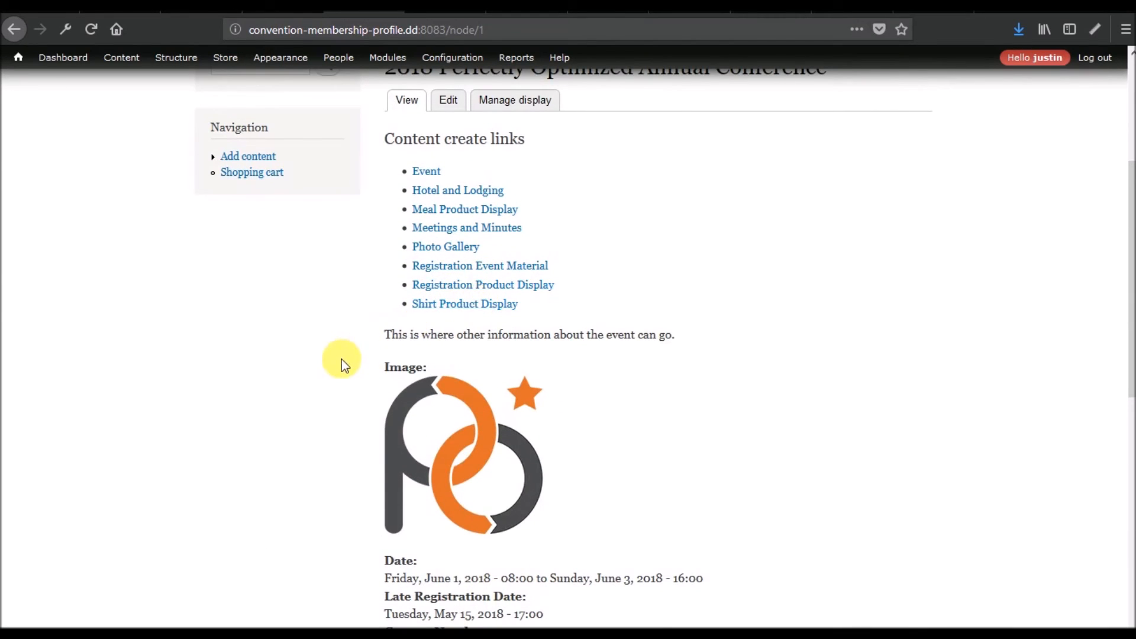
scroll(342, 359, "down", 15)
scroll(342, 359, "up", 20)
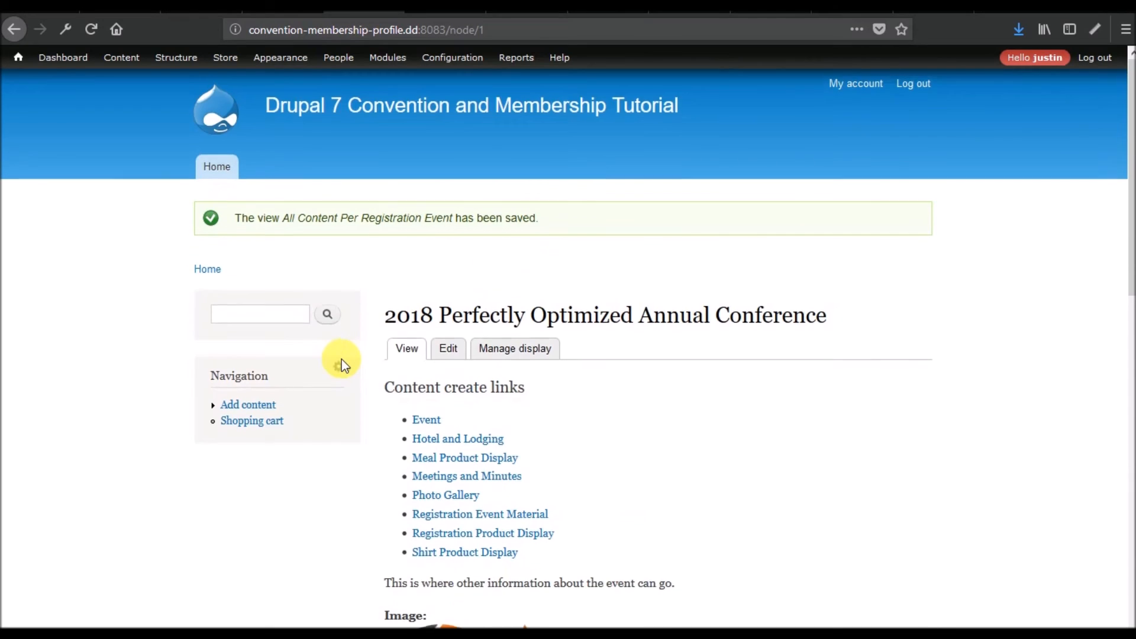
scroll(341, 359, "down", 3)
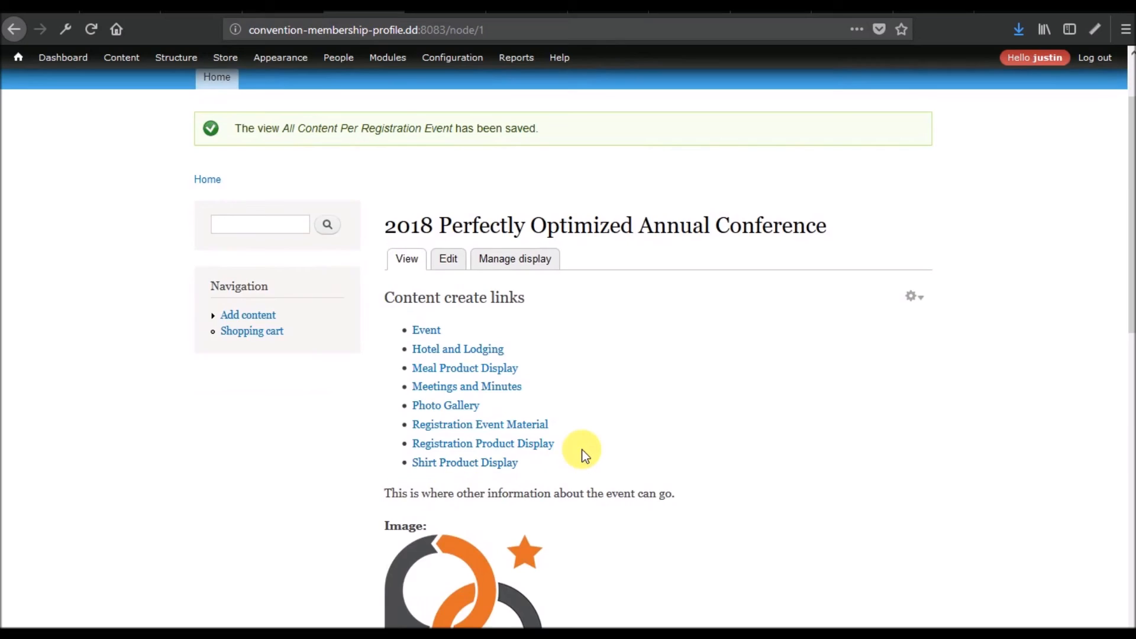
scroll(581, 449, "down", 12)
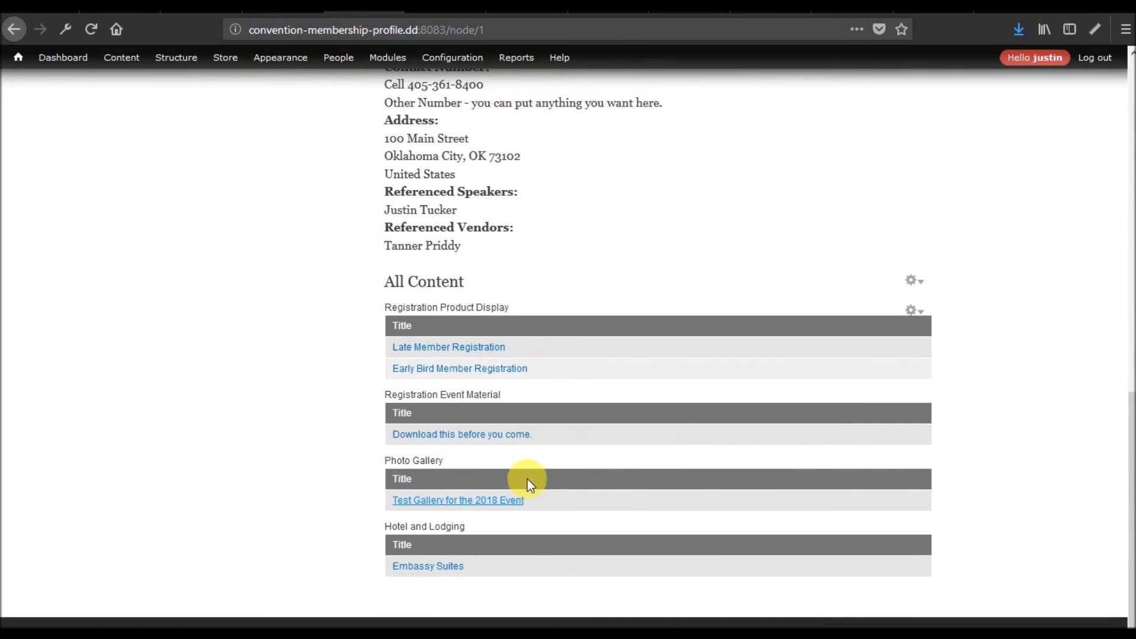
scroll(524, 482, "up", 8)
scroll(520, 485, "down", 9)
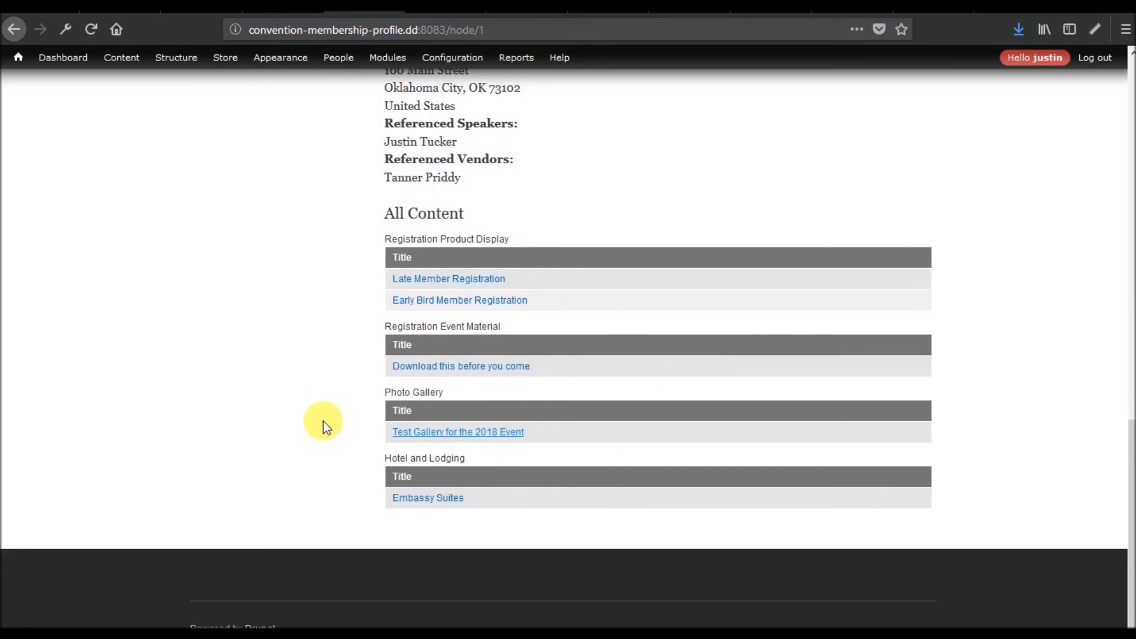
scroll(323, 425, "up", 5)
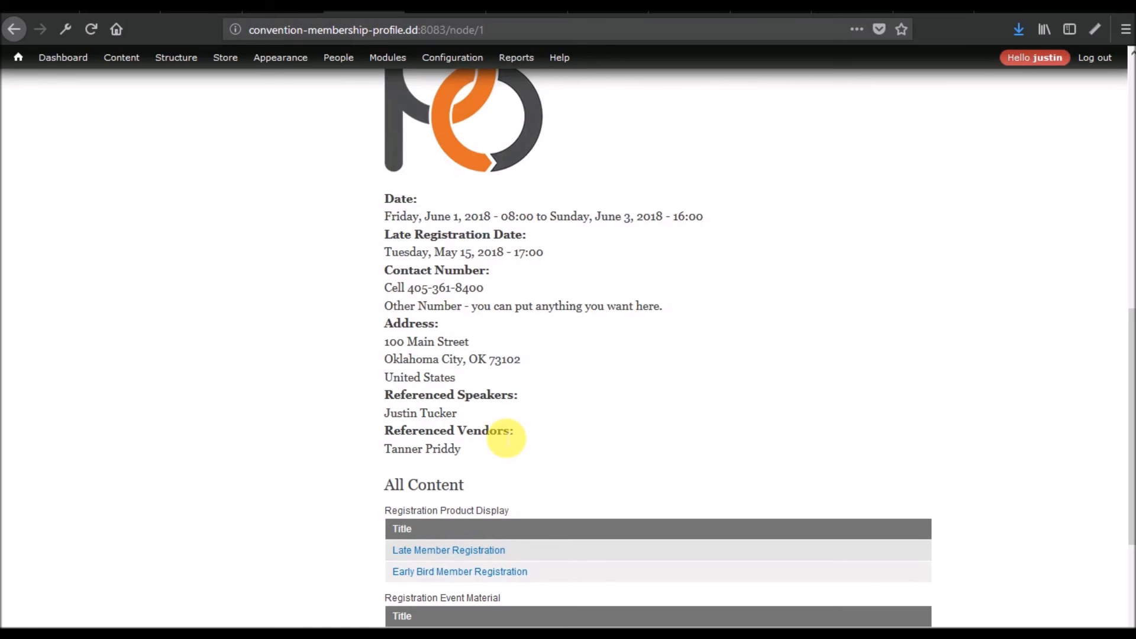
scroll(506, 438, "down", 5)
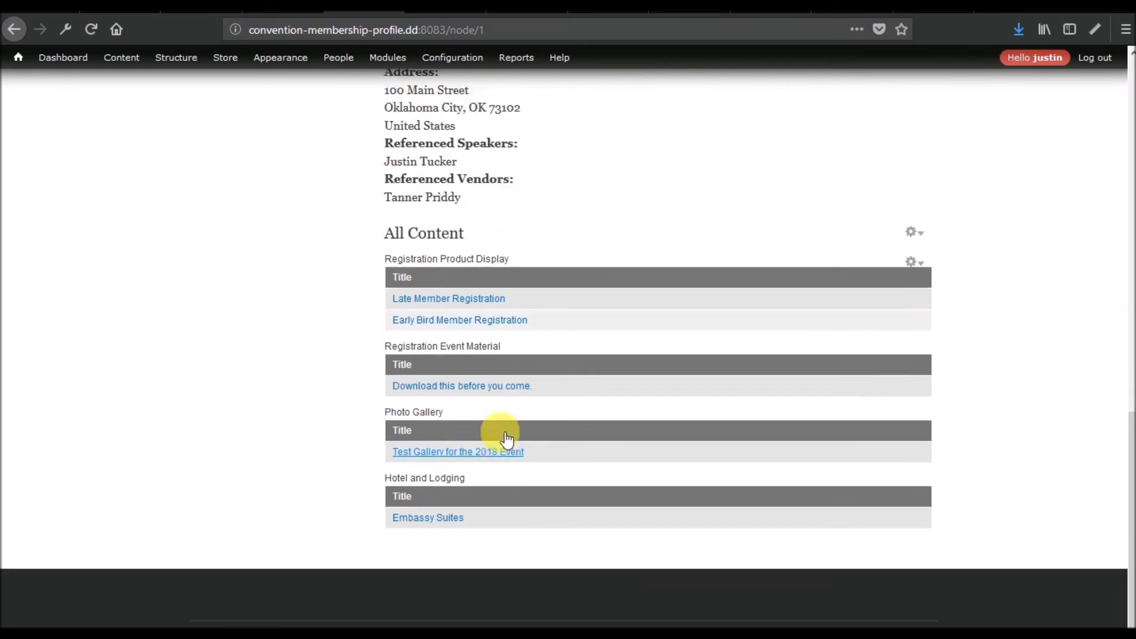
scroll(506, 439, "up", 12)
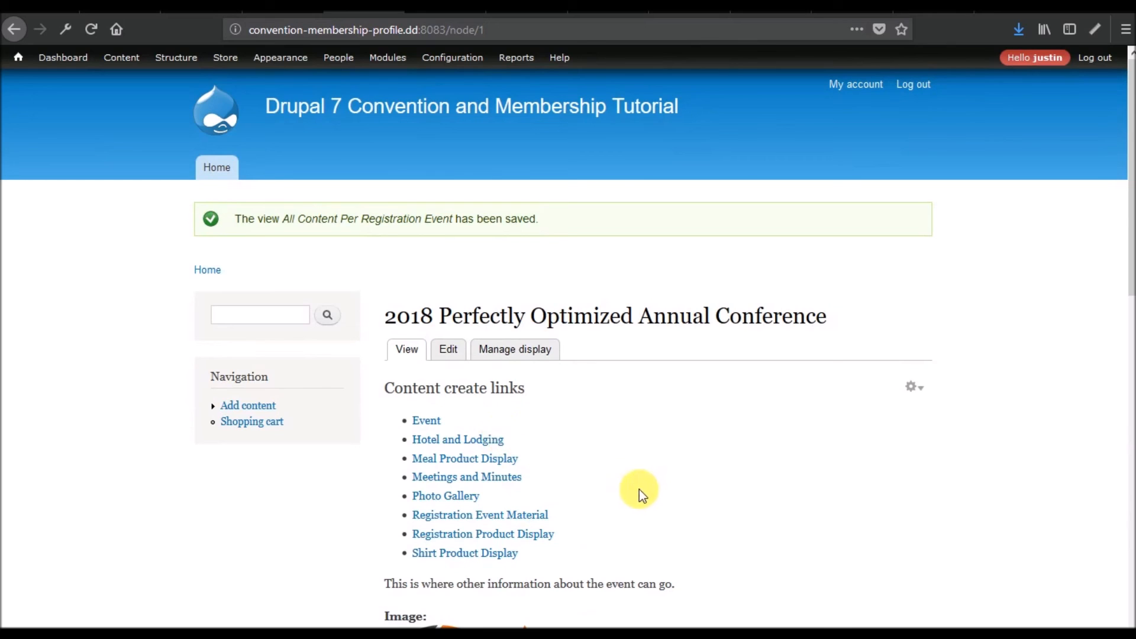
scroll(643, 458, "down", 8)
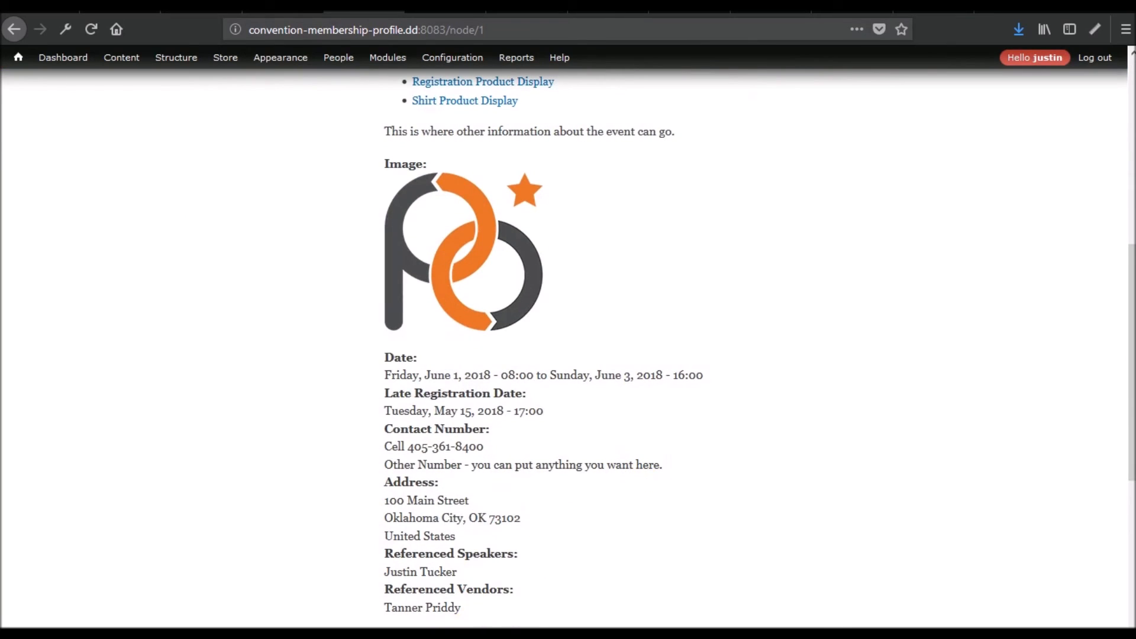